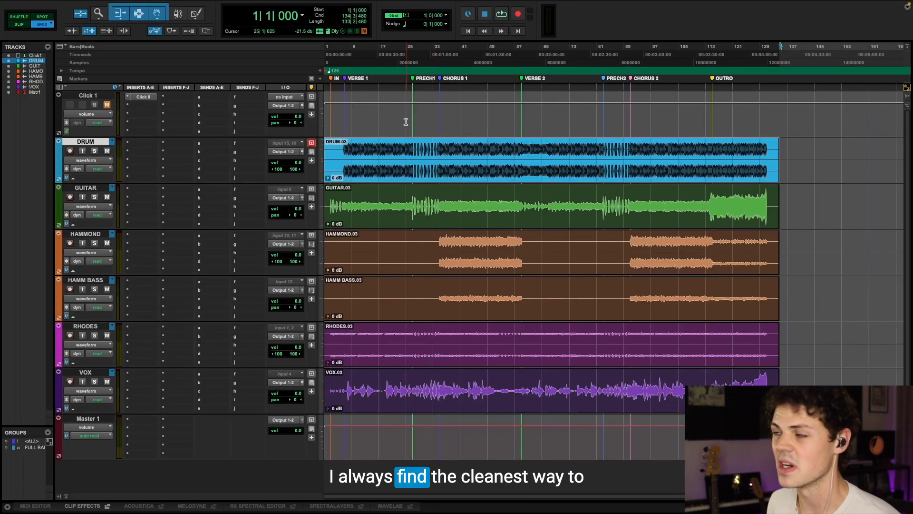
# - Normalize the DRUM clip with AudioSuite, using a peak level of -1 dB
pyautogui.moveTo(288, 4)
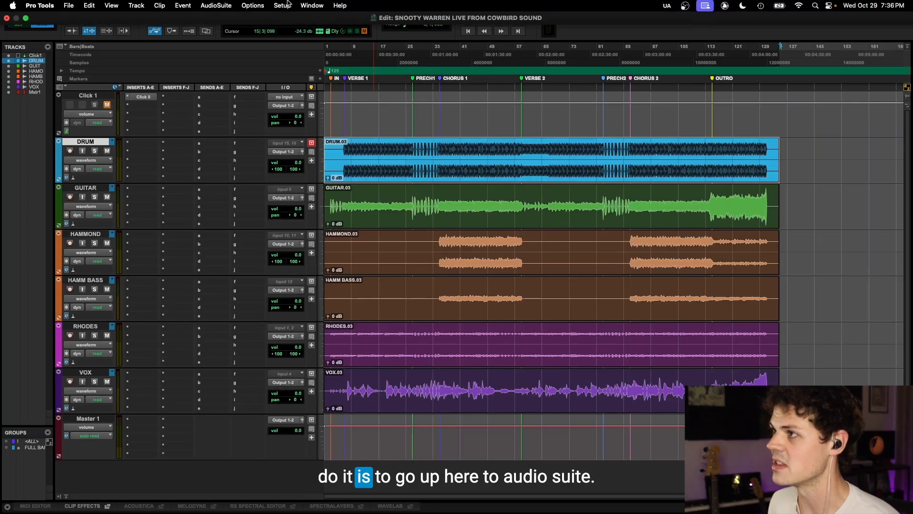
pyautogui.click(216, 5)
pyautogui.moveTo(240, 134)
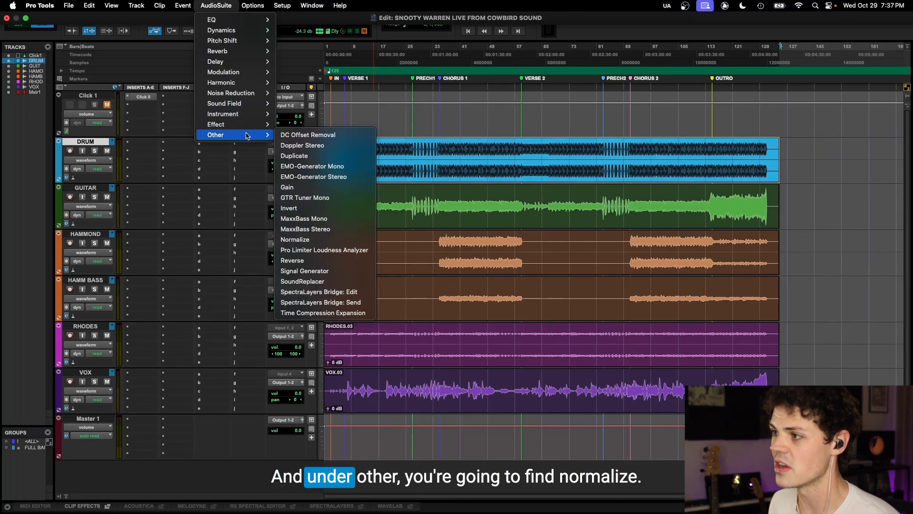
pyautogui.click(306, 241)
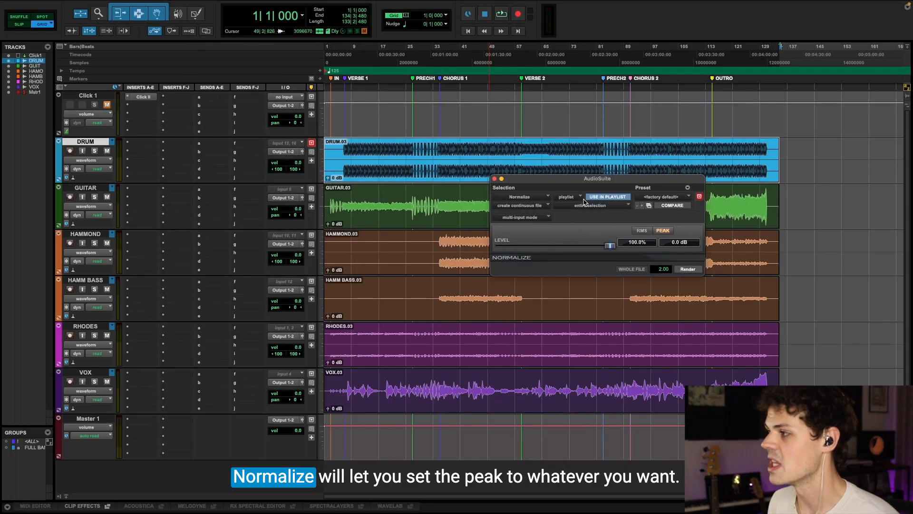
pyautogui.click(676, 243)
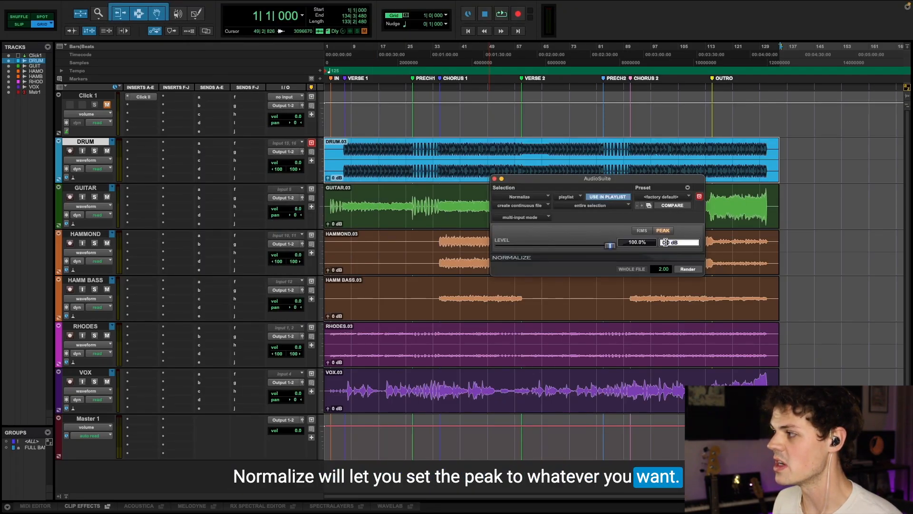
pyautogui.write('-1')
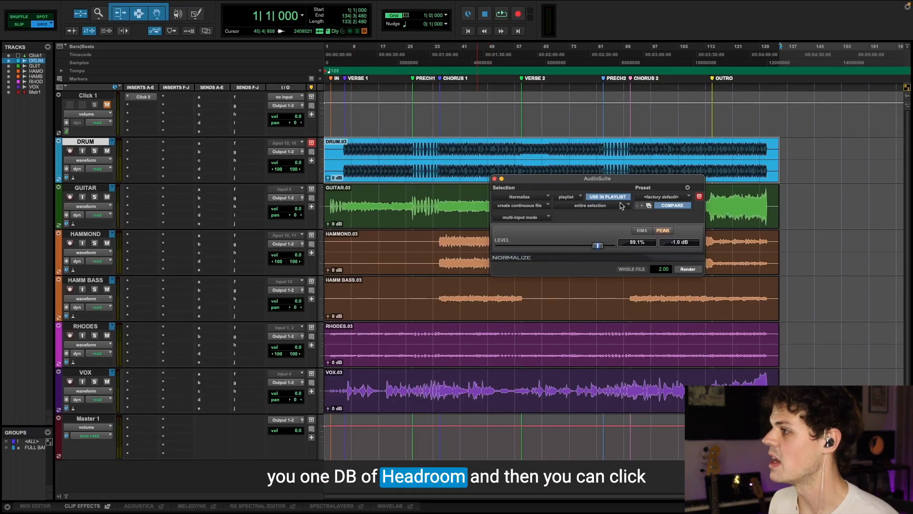
pyautogui.click(428, 173)
pyautogui.click(688, 269)
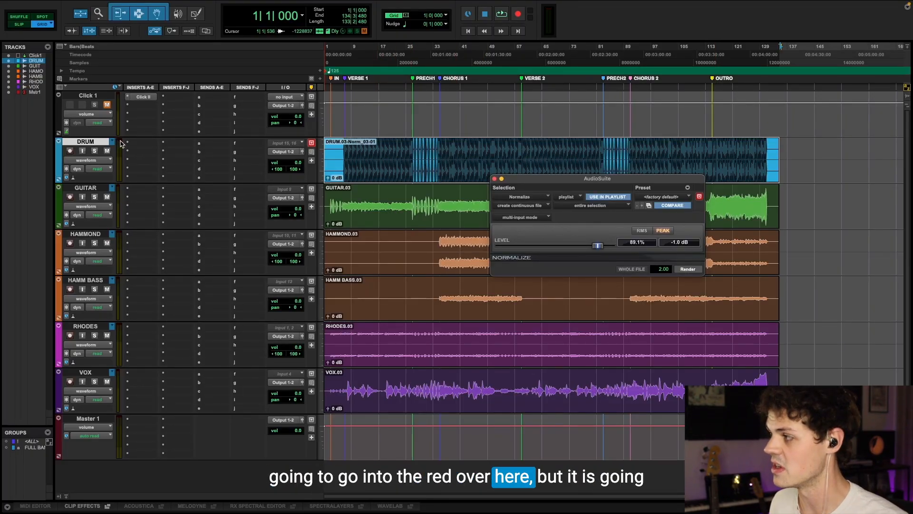
# - Render the same -1 dB peak normalization on the clips of the other tracks, from GUITAR down to VOX
pyautogui.keyDown('shift'); pyautogui.click(341, 213); pyautogui.keyUp('shift')
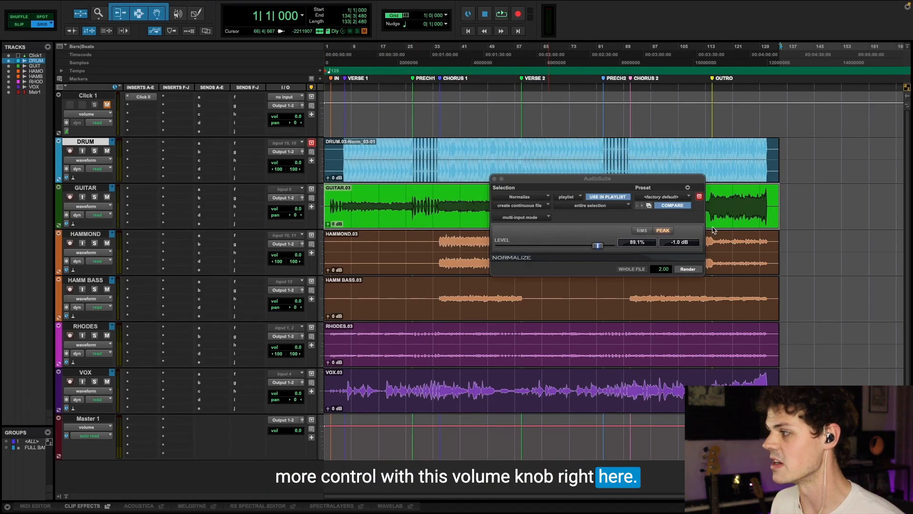
pyautogui.click(688, 270)
pyautogui.click(427, 272)
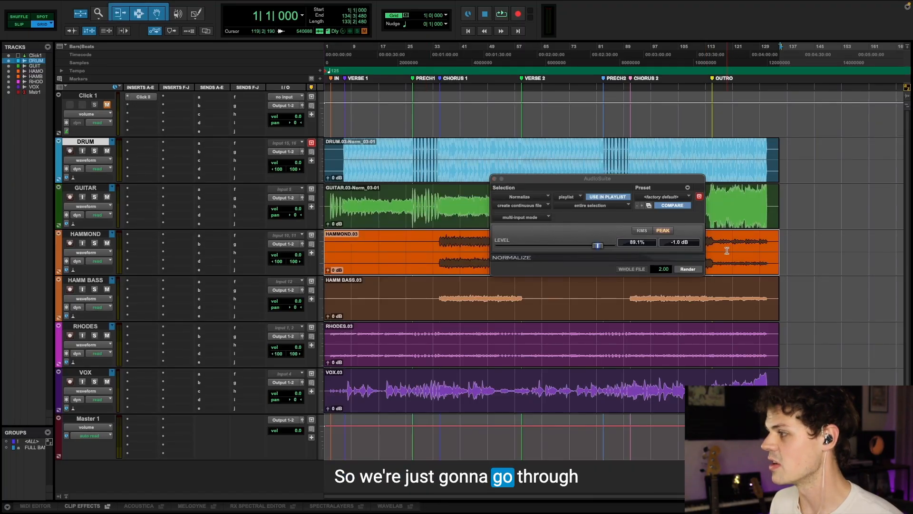
pyautogui.click(688, 270)
pyautogui.click(413, 310)
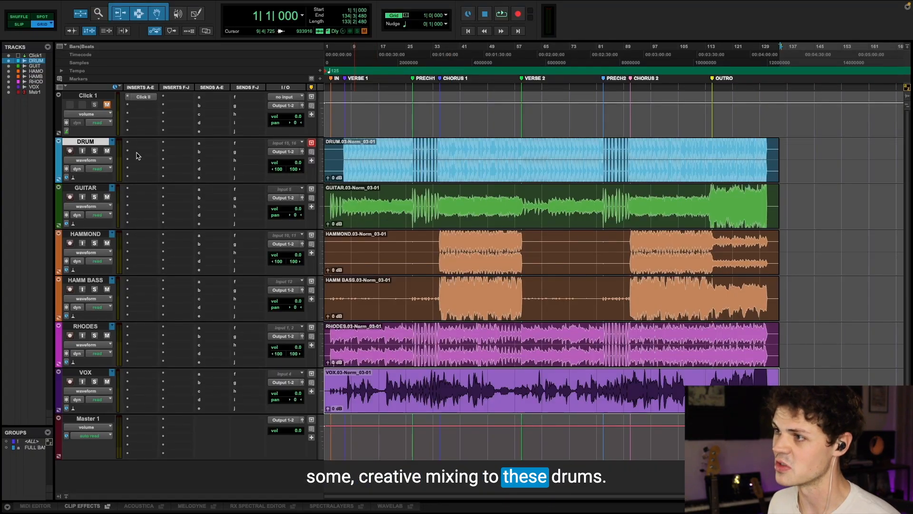
# - Insert the multichannel F6-RTA EQ on the DRUM track and place its window clear of the song's later sections
pyautogui.click(139, 149)
pyautogui.moveTo(190, 144)
pyautogui.moveTo(248, 146)
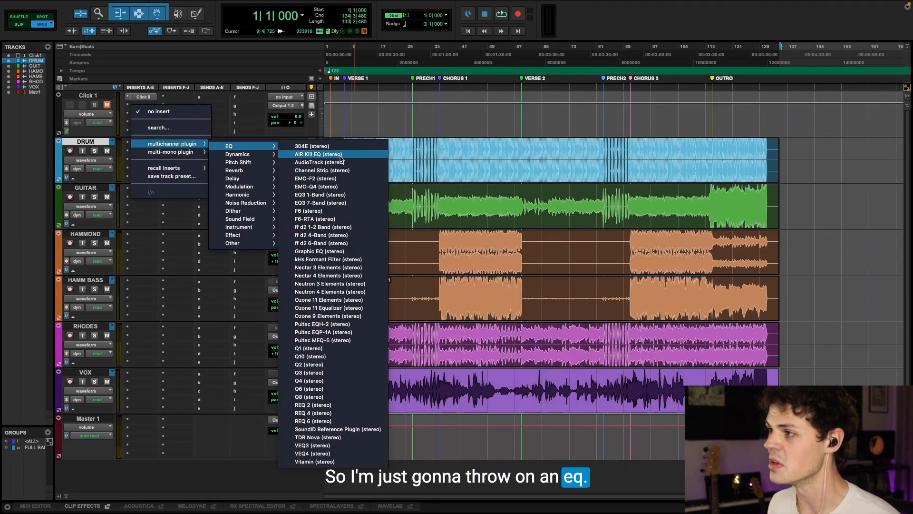
pyautogui.click(340, 220)
pyautogui.moveTo(508, 50); pyautogui.dragTo(254, 50)
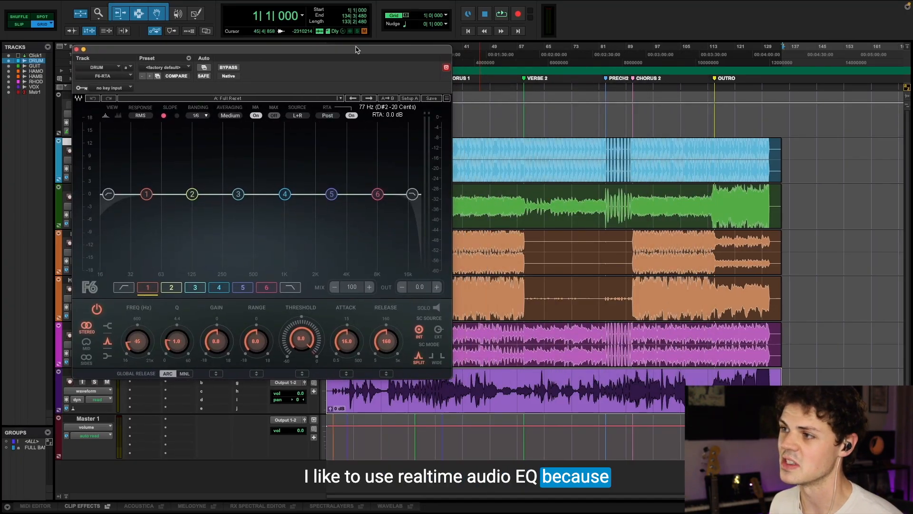
# - Set a high-cut filter at about 5238 Hz with a slope of 24 in the drum EQ and play the song
pyautogui.click(527, 153)
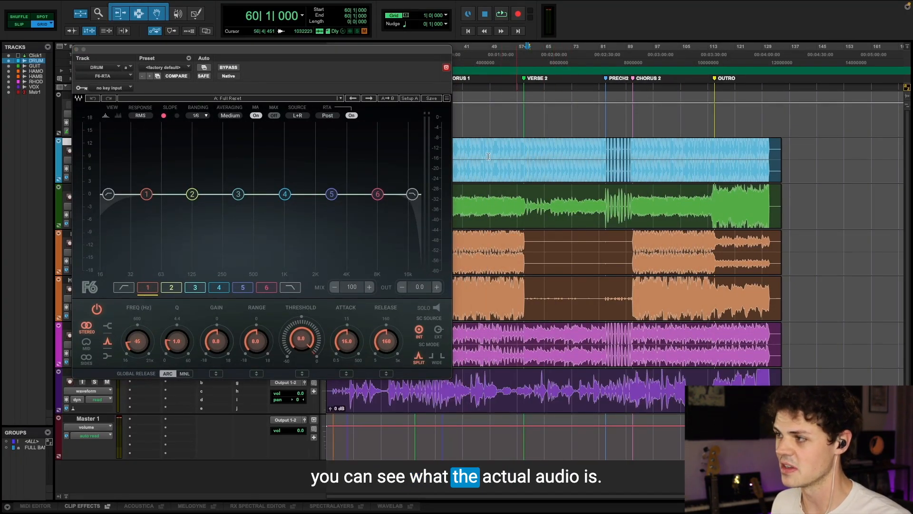
pyautogui.moveTo(352, 189); pyautogui.dragTo(338, 190)
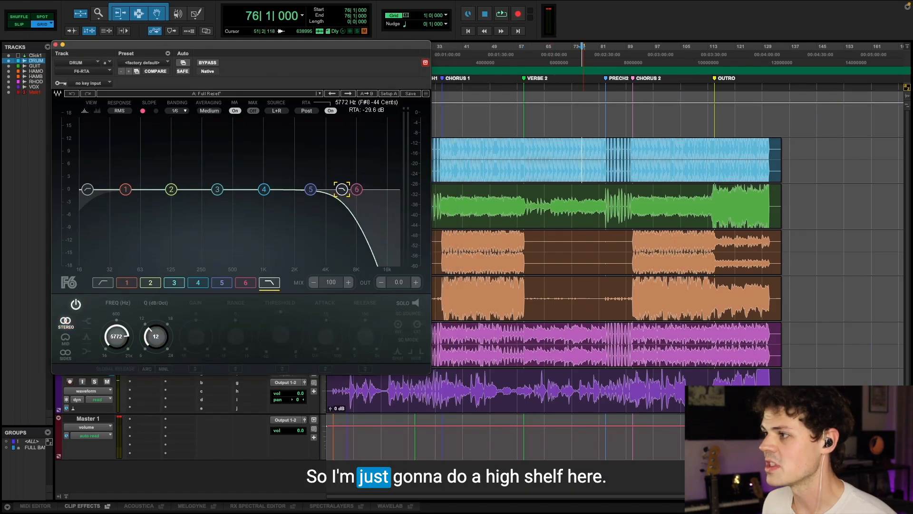
pyautogui.moveTo(152, 337); pyautogui.dragTo(151, 320)
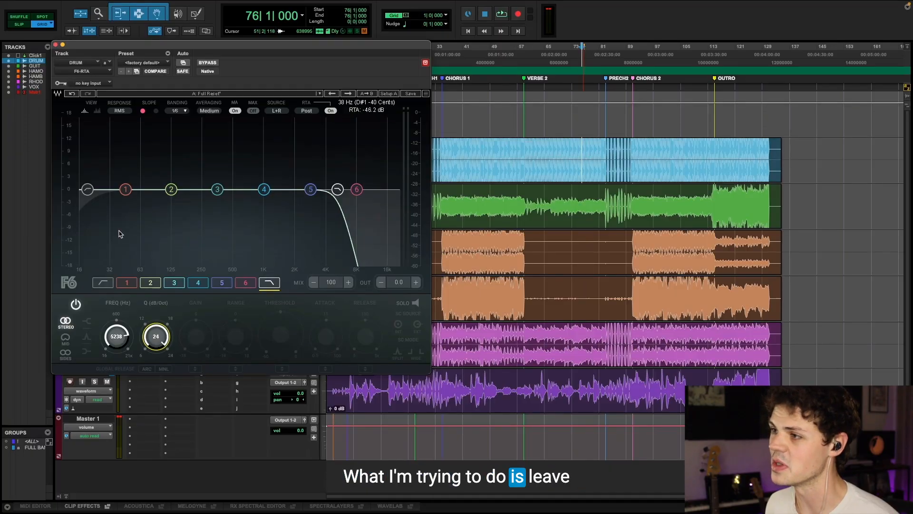
pyautogui.click(55, 44)
pyautogui.press('space')
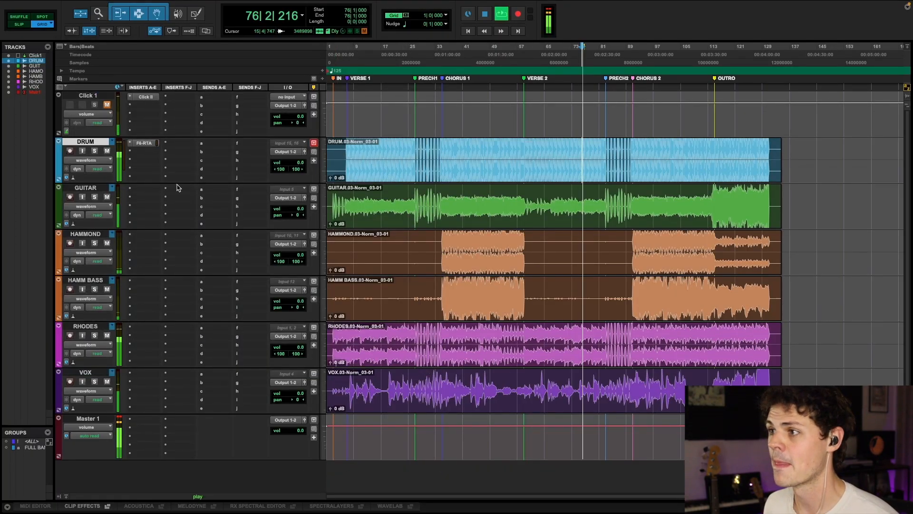
# - Raise the drum EQ's high-cut frequency to about 8376 Hz while listening, close the EQ and stop playback
pyautogui.click(144, 143)
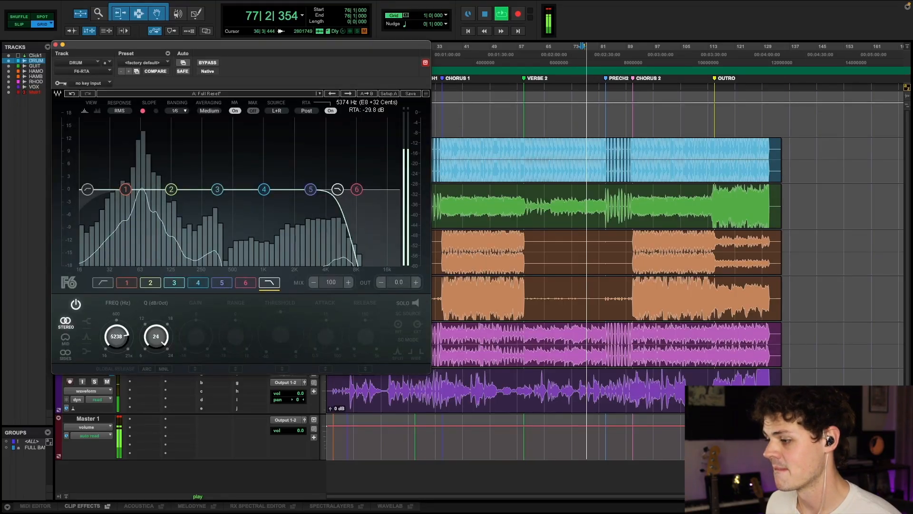
pyautogui.moveTo(338, 189); pyautogui.dragTo(359, 189)
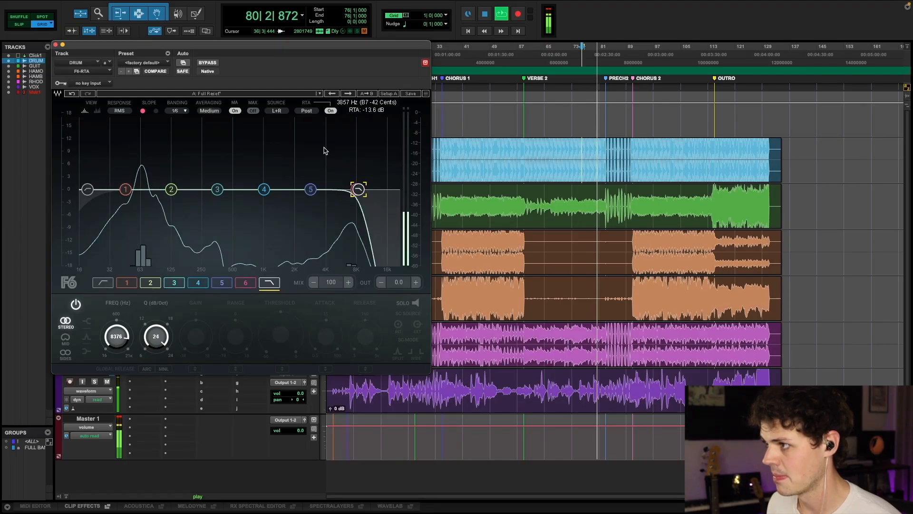
pyautogui.press('super+w')
pyautogui.press('space')
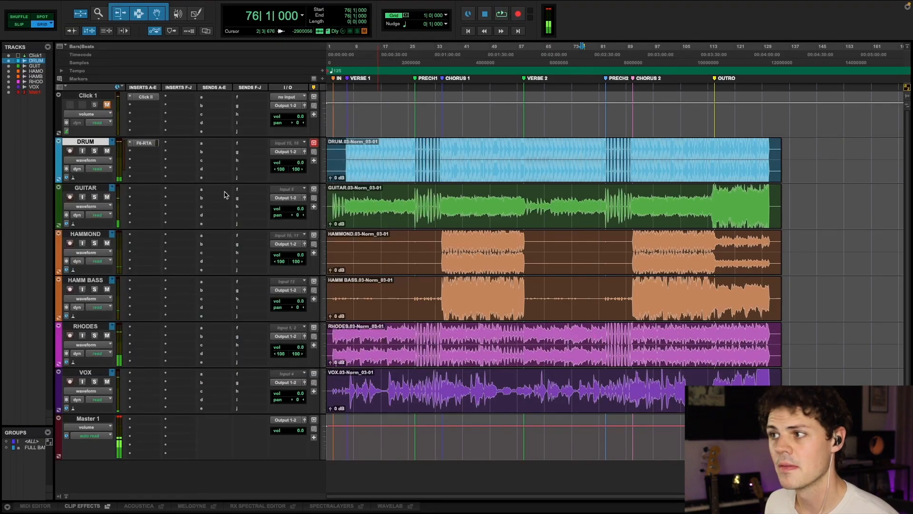
# - Insert the multichannel EKramer DR effect on the DRUM track below the EQ and move its window clear of the track controls
pyautogui.click(144, 151)
pyautogui.moveTo(152, 153)
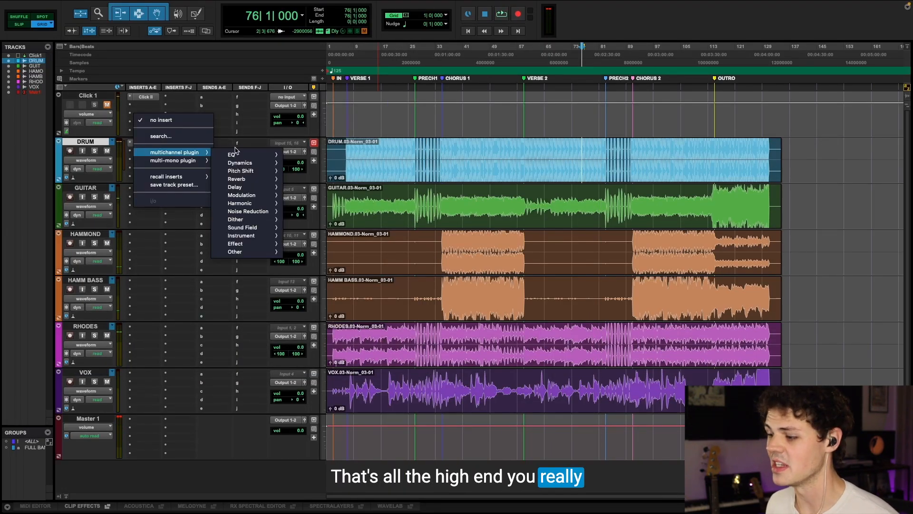
pyautogui.moveTo(251, 156)
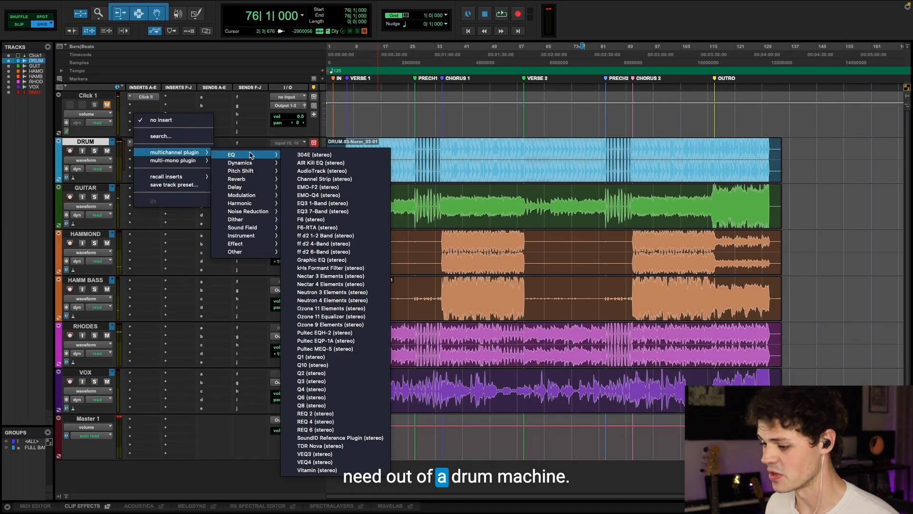
pyautogui.moveTo(248, 244)
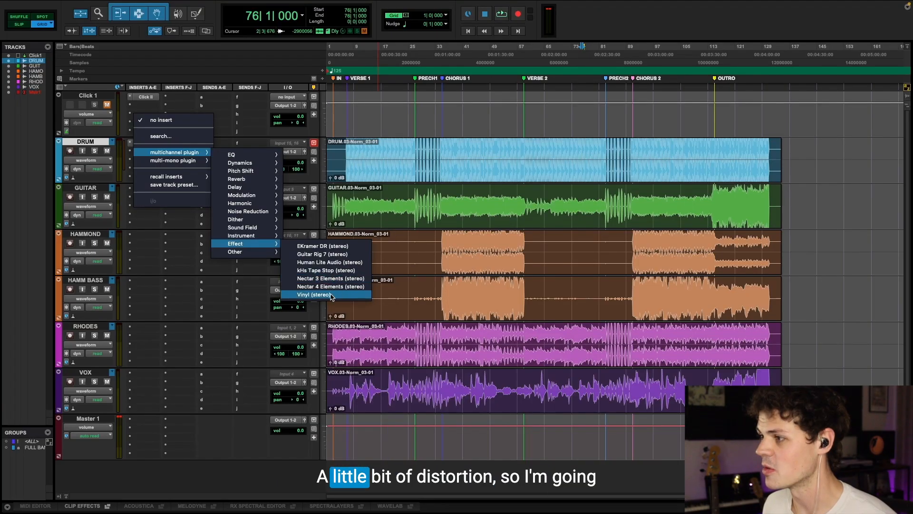
pyautogui.click(323, 246)
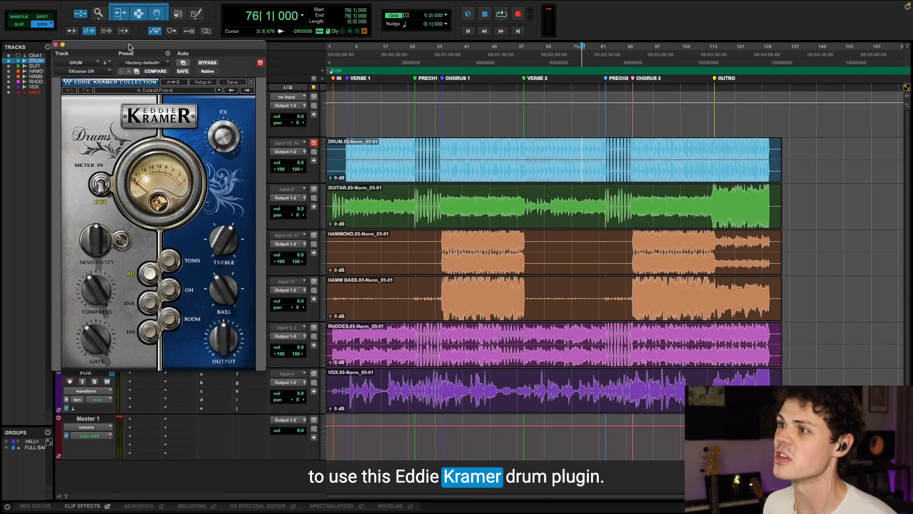
pyautogui.moveTo(130, 47); pyautogui.dragTo(200, 44)
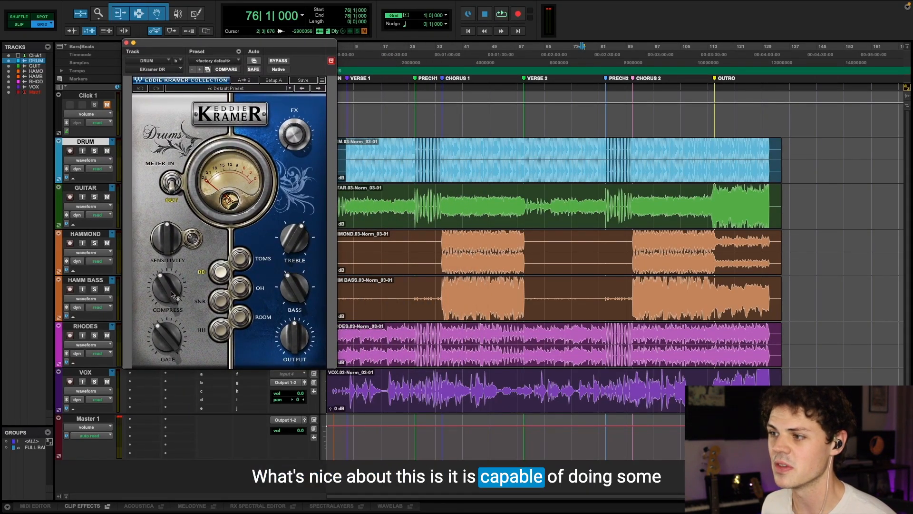
# - Switch EKramer DR to Room mode and adjust its output to about -3.7 along with sensitivity and compression while auditioning the soloed drums
pyautogui.moveTo(169, 298)
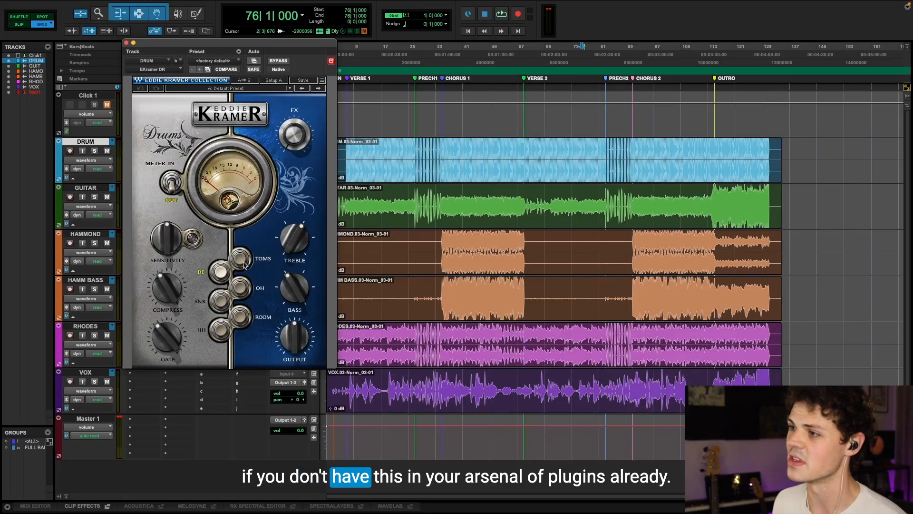
pyautogui.click(245, 313)
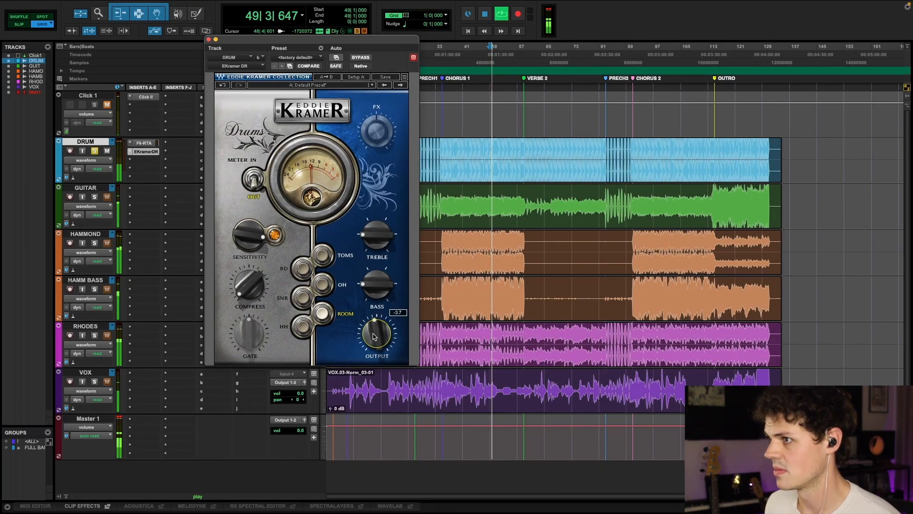
pyautogui.moveTo(249, 240); pyautogui.dragTo(249, 224)
pyautogui.press('space')
# - Insert TrueVerb on the DRUM track using the Drum room preset, with early reflections at -24.0 and reverb at about -10.9
pyautogui.click(145, 160)
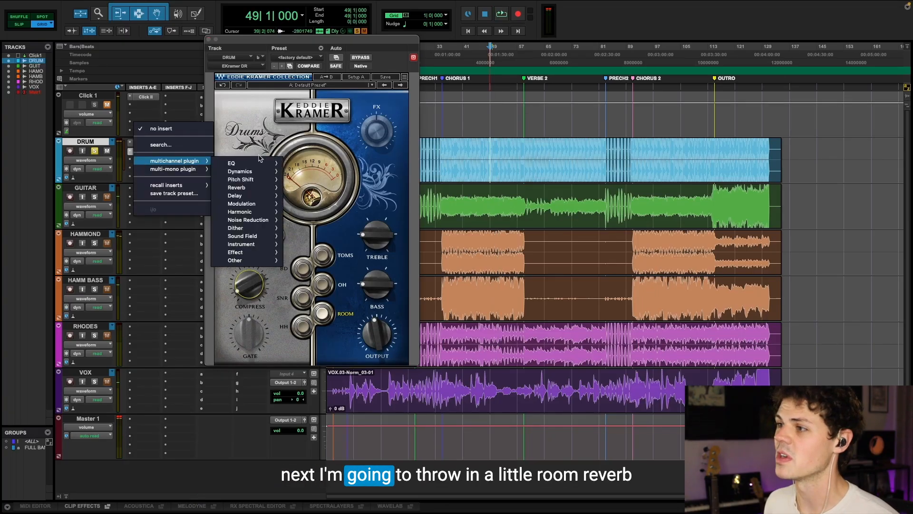
pyautogui.moveTo(262, 266)
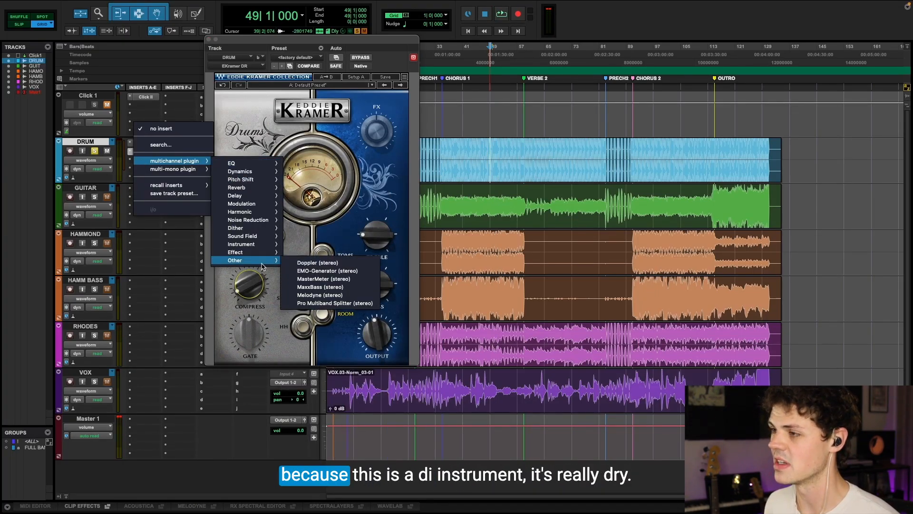
pyautogui.click(146, 242)
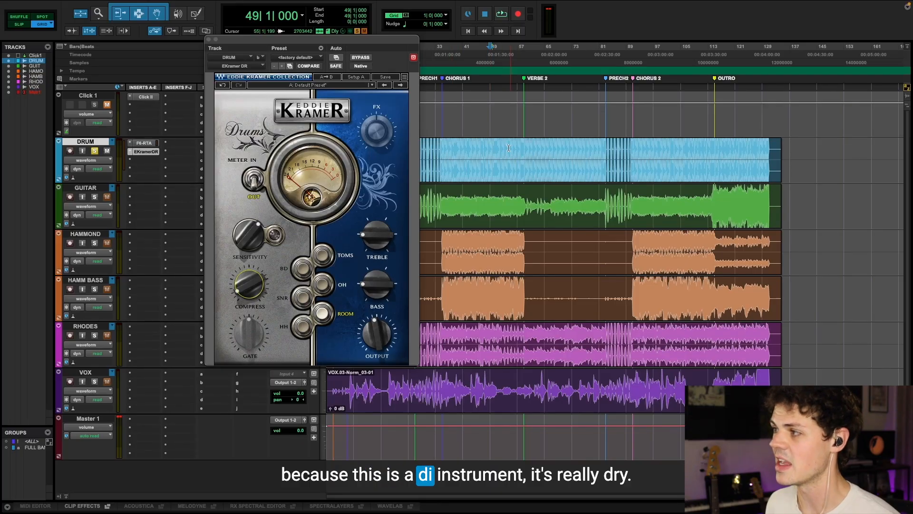
pyautogui.press('space')
pyautogui.press('space')
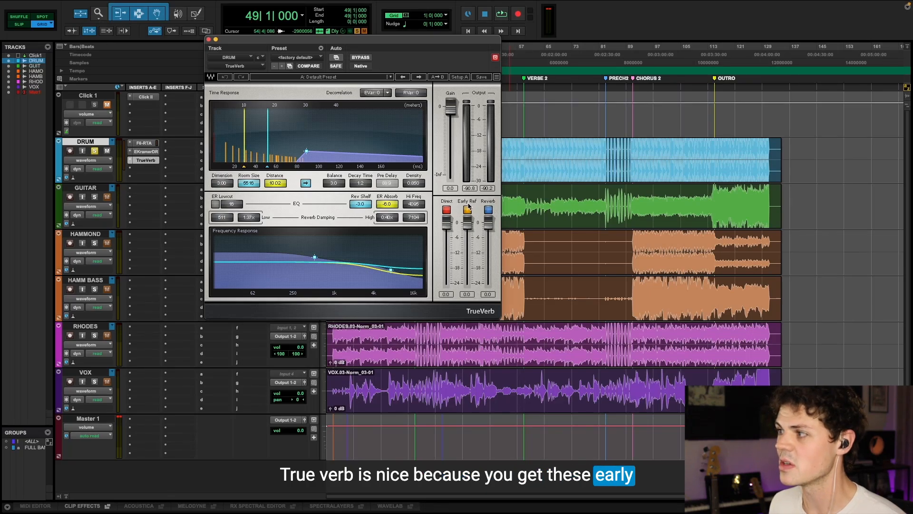
pyautogui.moveTo(274, 185)
pyautogui.mouseDown()
pyautogui.moveTo(273, 168)
pyautogui.moveTo(273, 181)
pyautogui.mouseUp()
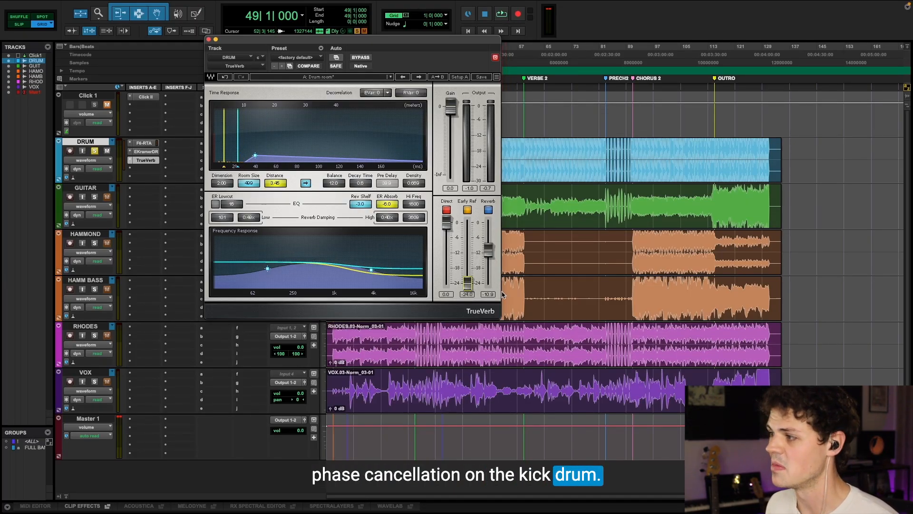
# - Audition the soloed drums with TrueVerb's early reflections lowered to about -23.5
pyautogui.moveTo(468, 284); pyautogui.dragTo(468, 223)
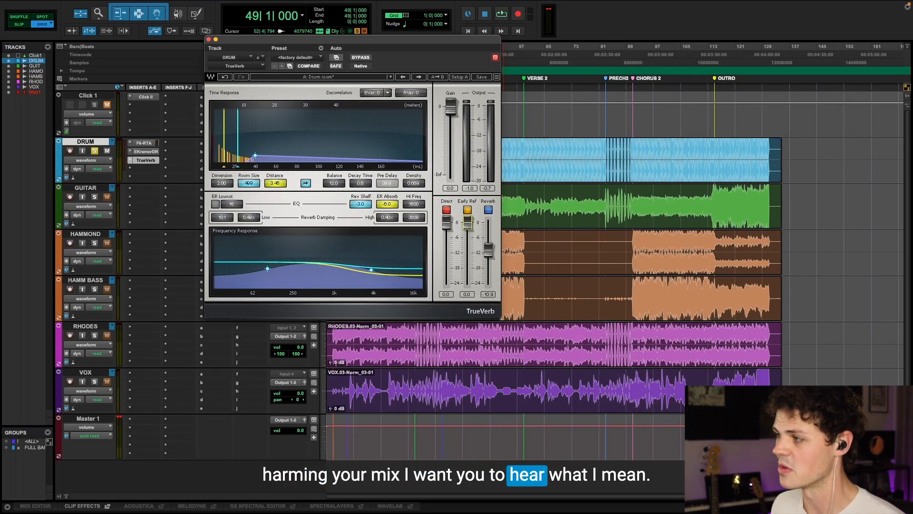
pyautogui.moveTo(470, 226); pyautogui.dragTo(471, 285)
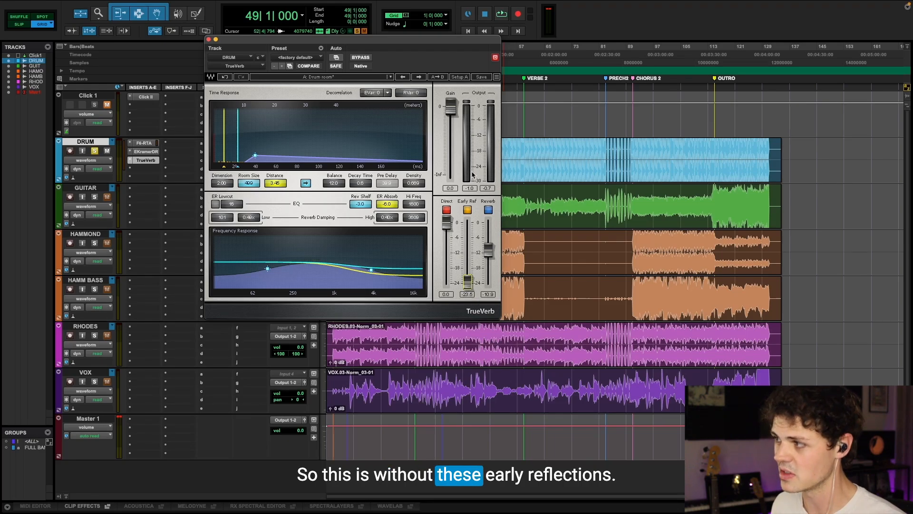
pyautogui.press('space')
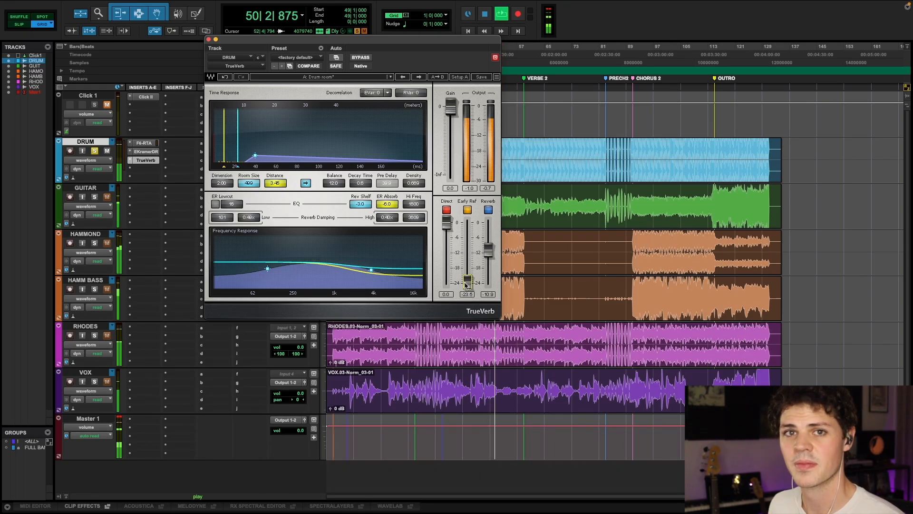
pyautogui.press('space')
# - Audition the drums with TrueVerb's early reflections at 0.0, and pull the early reflections down to -24.0
pyautogui.moveTo(468, 281); pyautogui.dragTo(466, 224)
pyautogui.press('space')
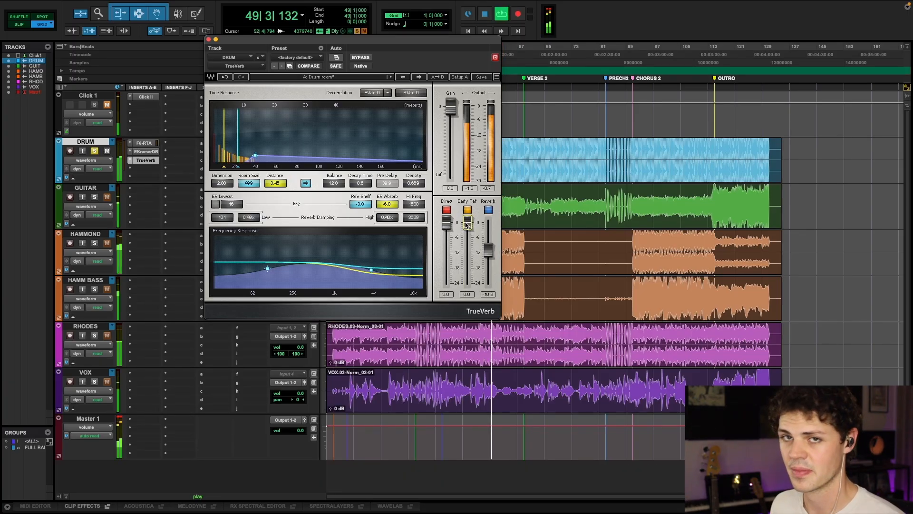
pyautogui.press('space')
pyautogui.moveTo(468, 225); pyautogui.dragTo(468, 282)
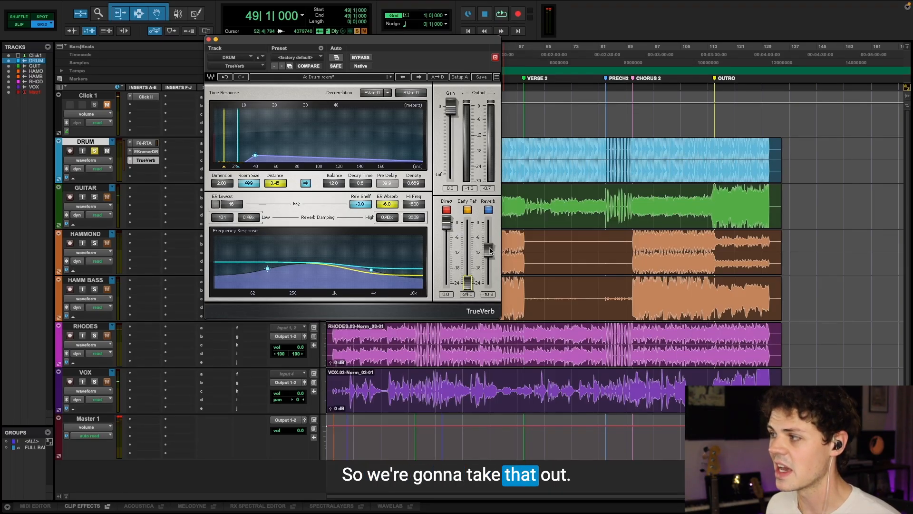
# - Set TrueVerb's reverb level to about -11.2, and insert Abbey Road Plates as the next insert on the DRUM track
pyautogui.moveTo(489, 251); pyautogui.dragTo(489, 252)
pyautogui.click(146, 169)
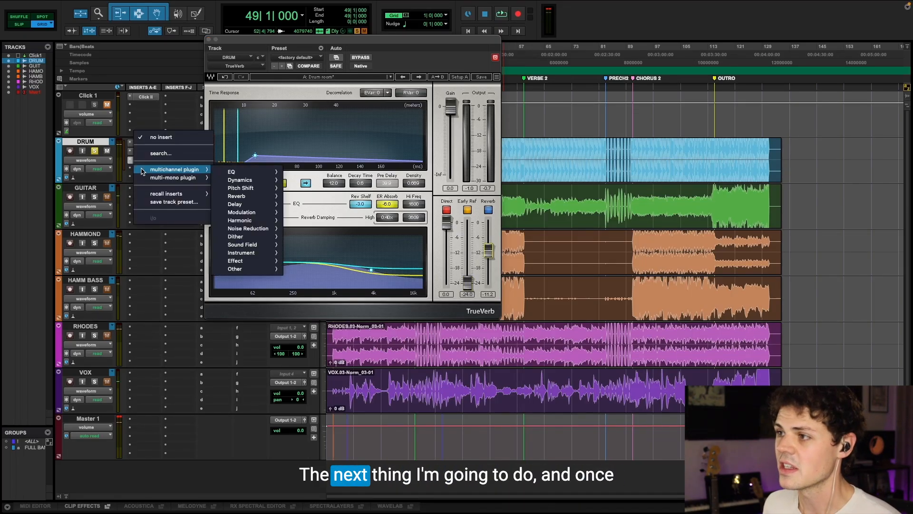
pyautogui.moveTo(252, 172)
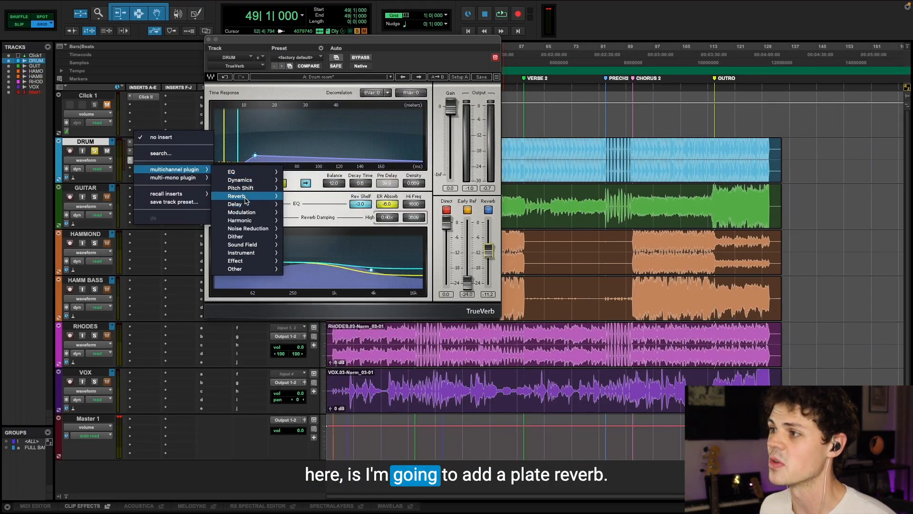
pyautogui.moveTo(246, 198)
pyautogui.click(331, 198)
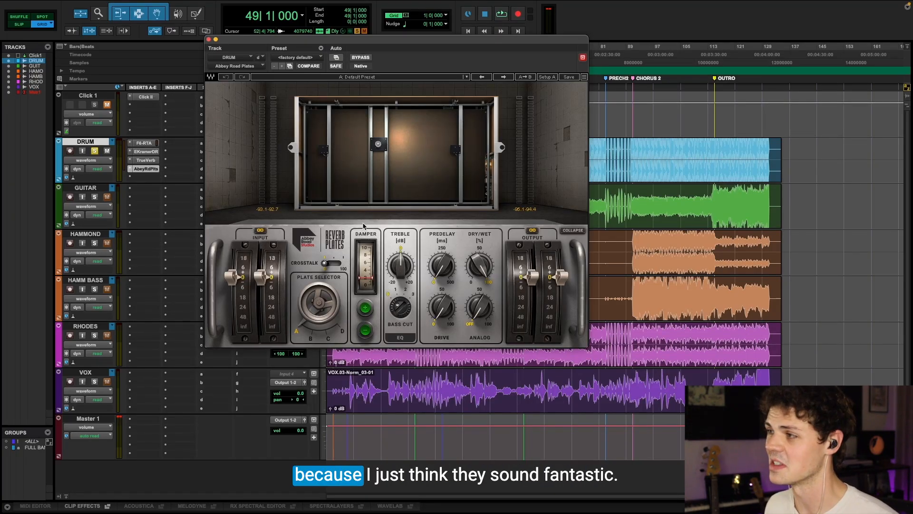
# - Set the Abbey Road Plates predelay to about 90 ms and audition the soloed drums
pyautogui.moveTo(442, 266); pyautogui.dragTo(442, 262)
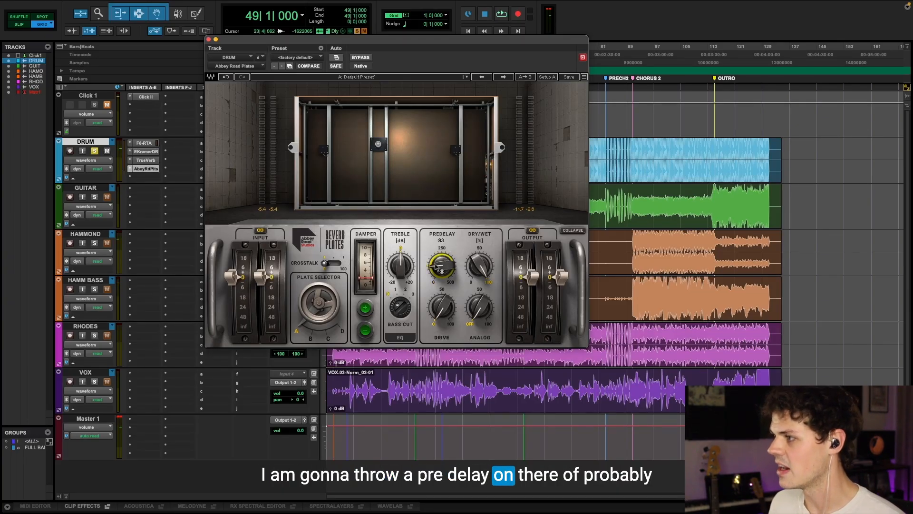
pyautogui.moveTo(441, 266); pyautogui.dragTo(437, 267)
pyautogui.press('space')
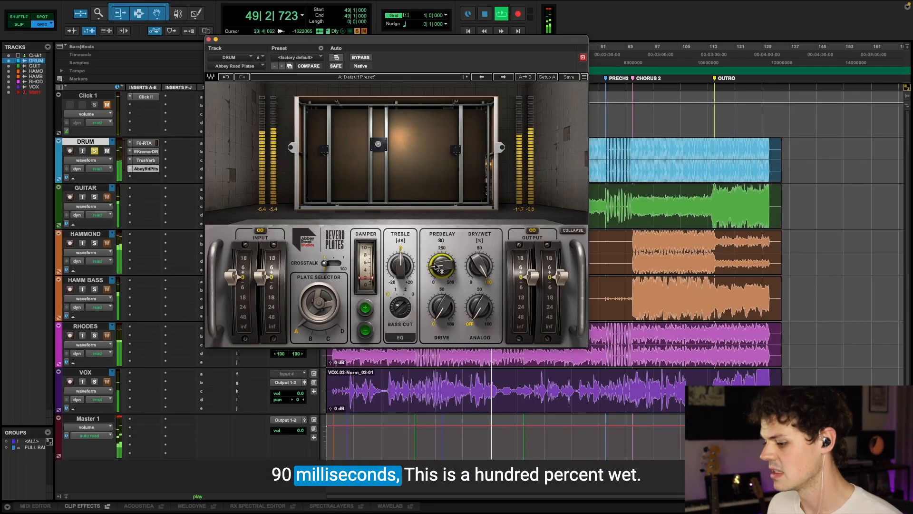
pyautogui.press('space')
# - Reduce the Abbey Road Plates dry/wet mix to 3% and audition the soloed drums
pyautogui.moveTo(480, 271)
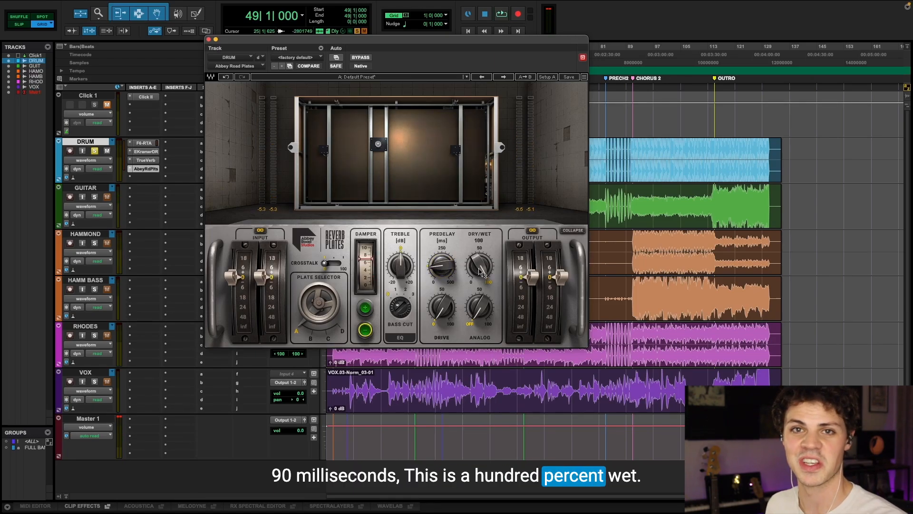
pyautogui.moveTo(481, 271); pyautogui.dragTo(480, 316)
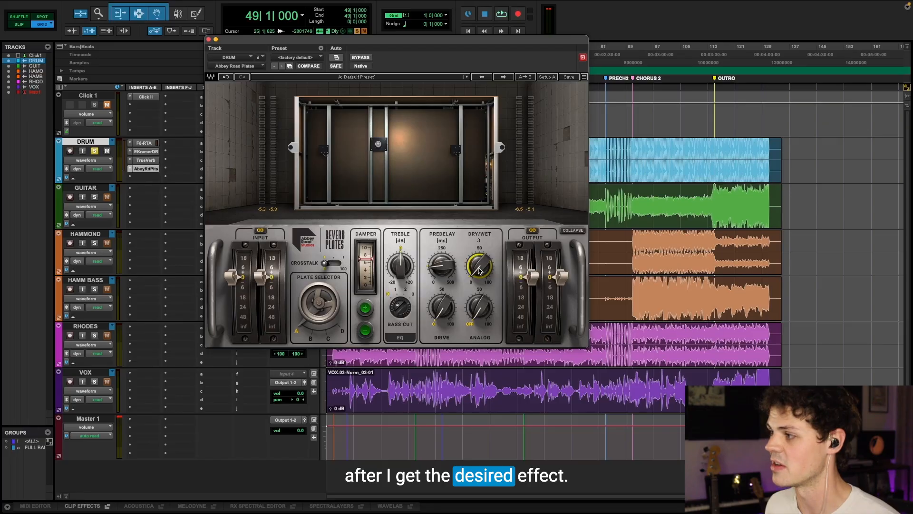
pyautogui.press('space')
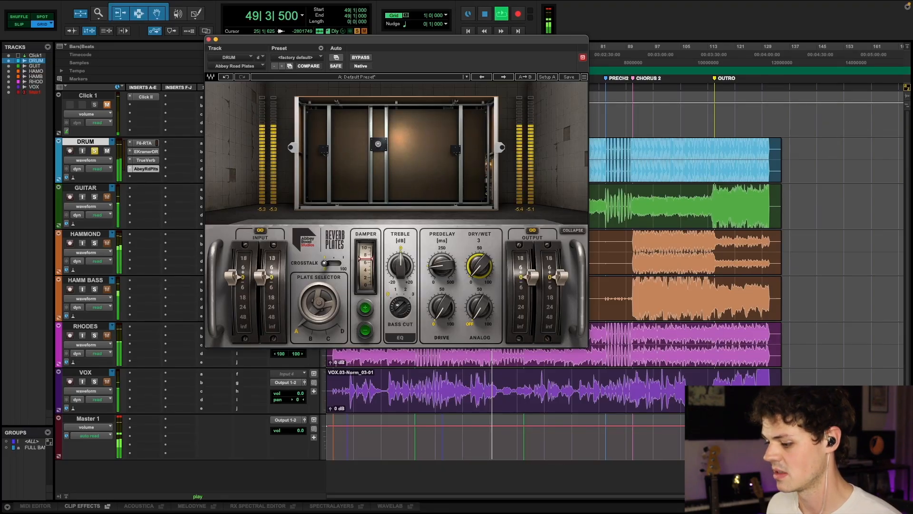
pyautogui.press('space')
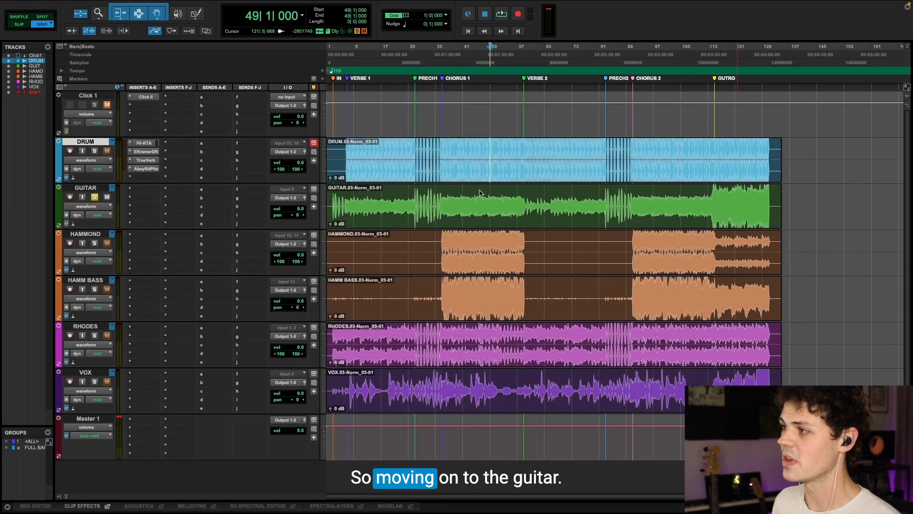
# - Audition the soloed GUITAR track from bar 41
pyautogui.click(462, 205)
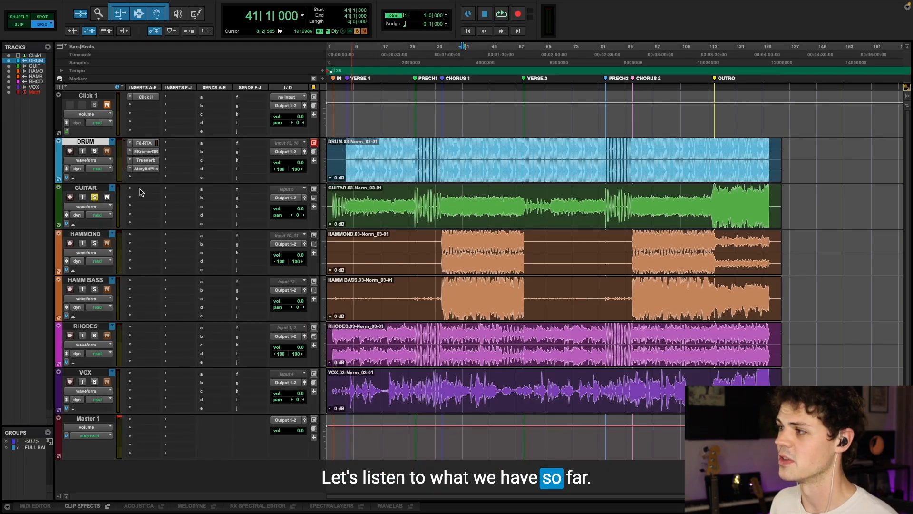
pyautogui.press('space')
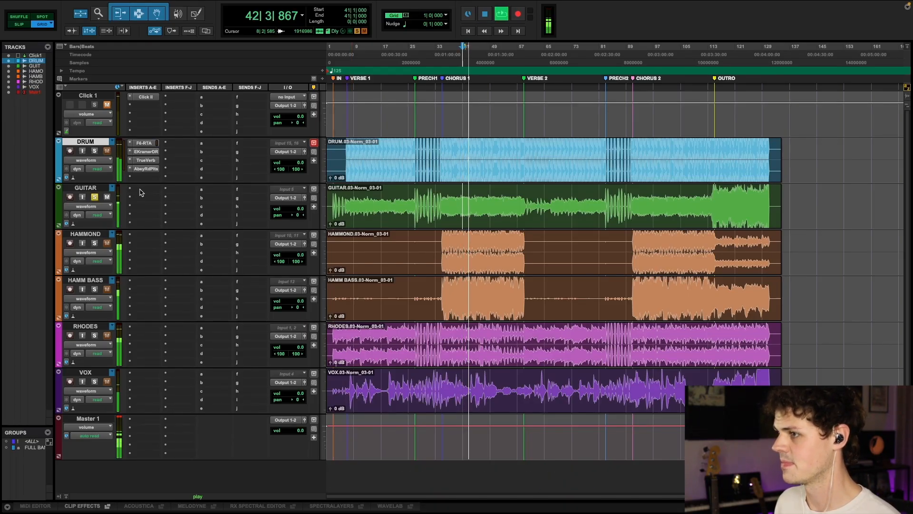
pyautogui.press('space')
# - Insert the mono F6-RTA equalizer on the GUITAR track and audition the guitar with its spectrum analyzer
pyautogui.click(140, 192)
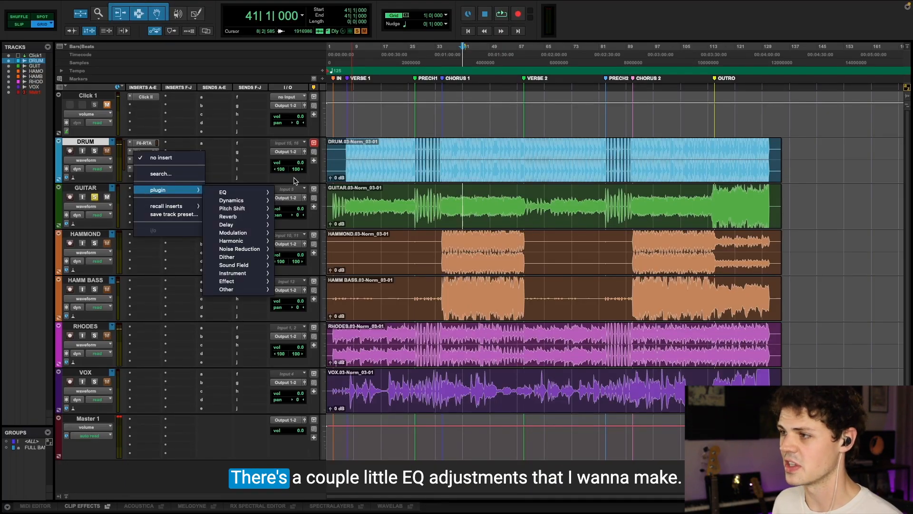
pyautogui.moveTo(248, 198)
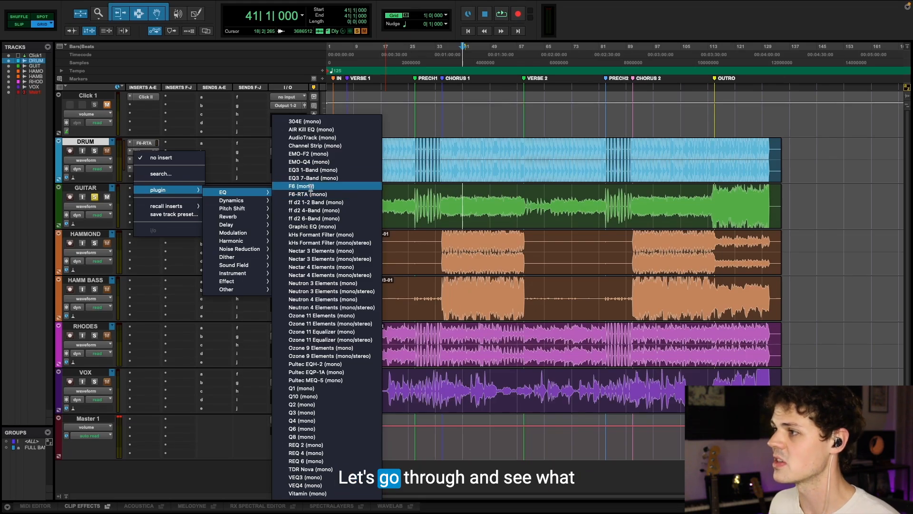
pyautogui.click(376, 193)
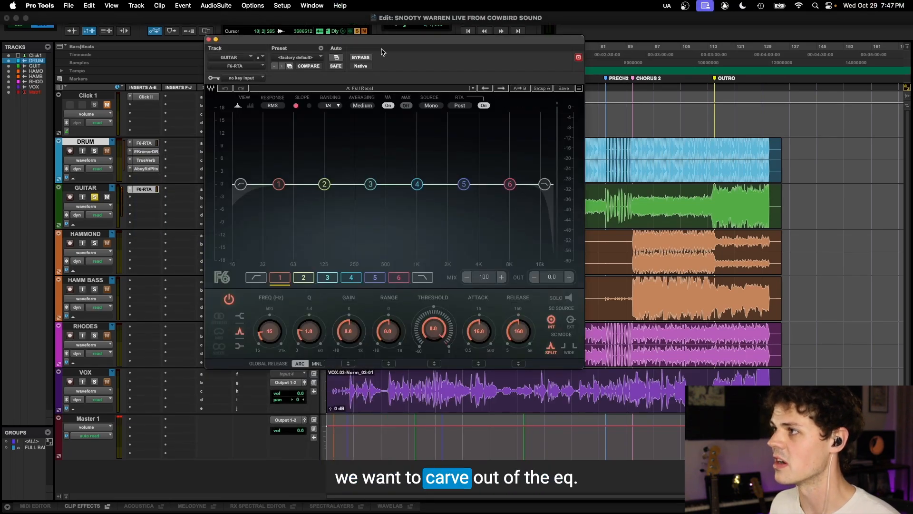
pyautogui.press('space')
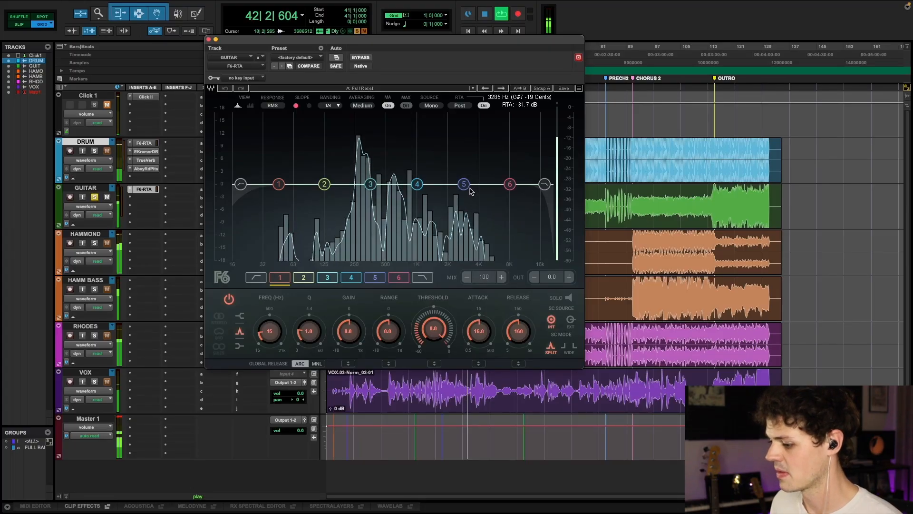
pyautogui.press('space')
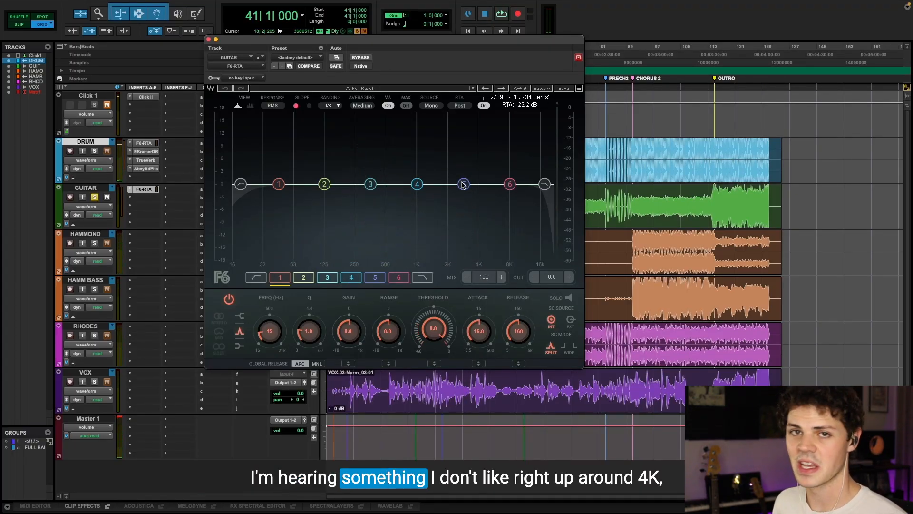
# - Boost F6 band 5 narrowly at about 4254 Hz by about 12.3 dB with a Q of 24.7, and audition the guitar
pyautogui.moveTo(462, 184); pyautogui.dragTo(481, 132)
pyautogui.press('space')
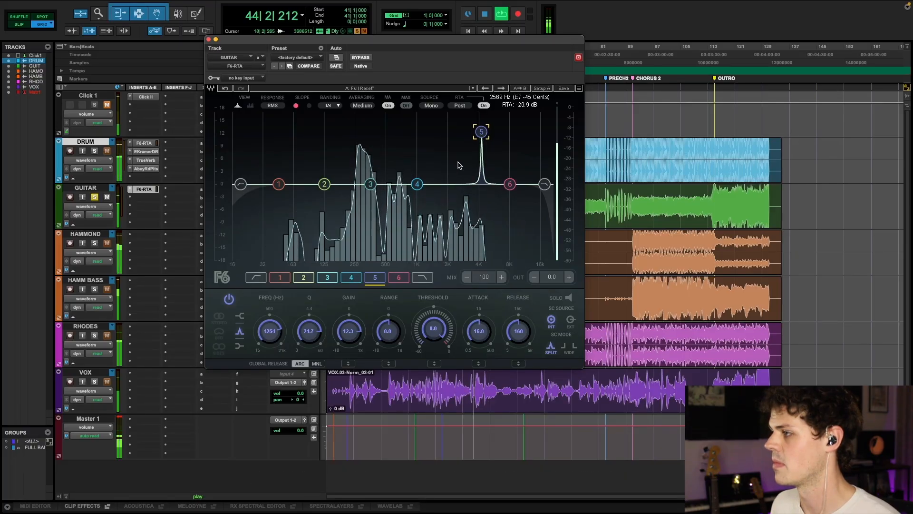
pyautogui.press('space')
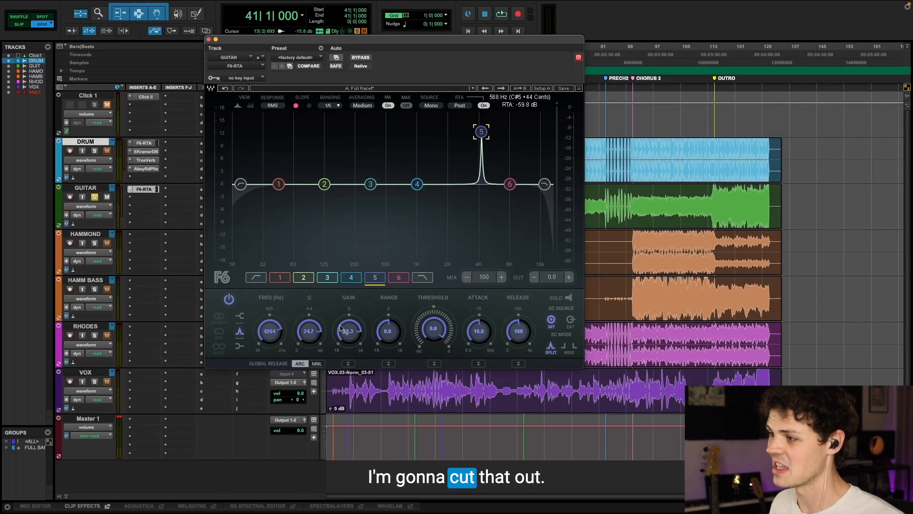
# - Cut F6 band 5 to about -16.1 dB, raise band 6 about 2 dB around the same frequency, and audition the guitar
pyautogui.moveTo(349, 331); pyautogui.dragTo(349, 371)
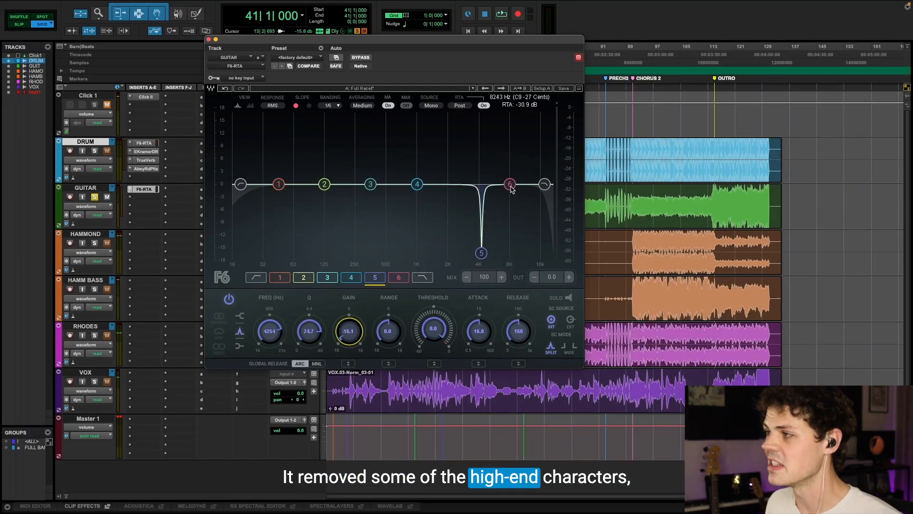
pyautogui.moveTo(511, 185); pyautogui.dragTo(482, 176)
pyautogui.press('space')
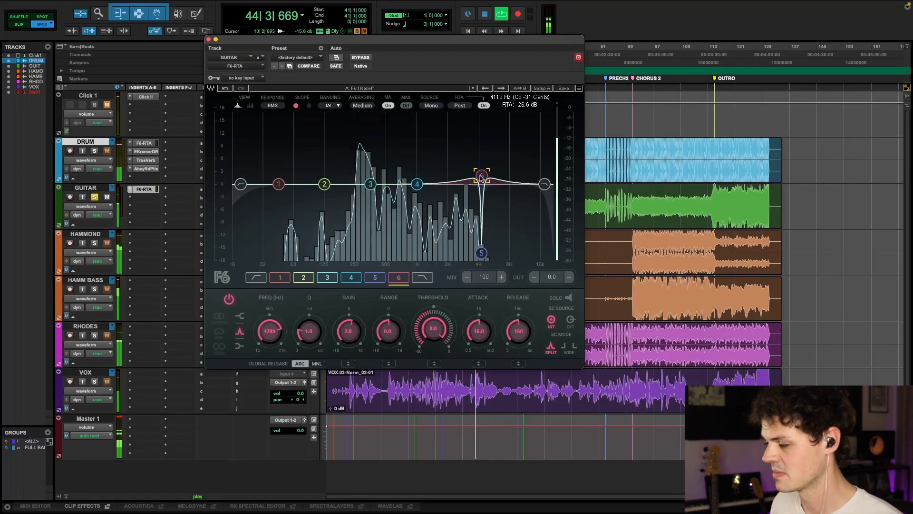
pyautogui.press('space')
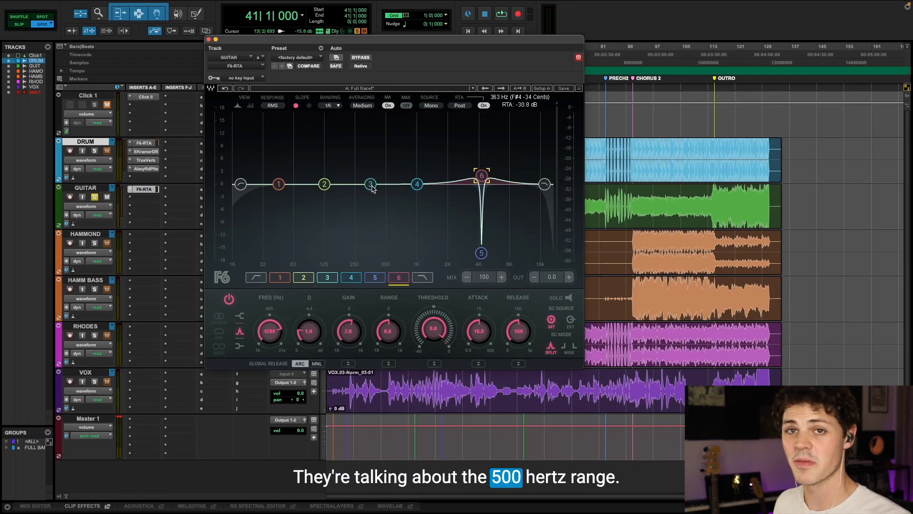
# - Dip the guitar's low mids with F6 bands 2, 3 and 4, and set the high-pass filter to 85 Hz at 24 dB/oct
pyautogui.press('space')
pyautogui.moveTo(371, 185); pyautogui.dragTo(391, 138)
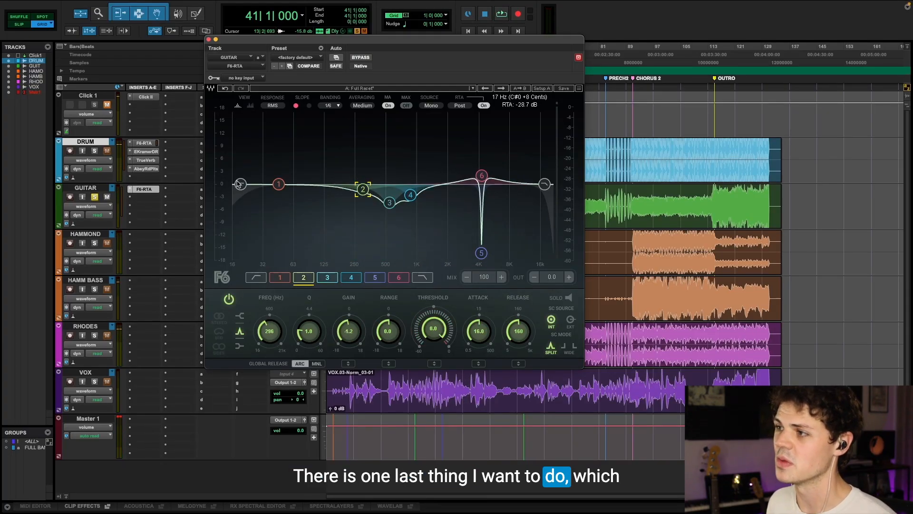
pyautogui.moveTo(239, 183); pyautogui.dragTo(307, 183)
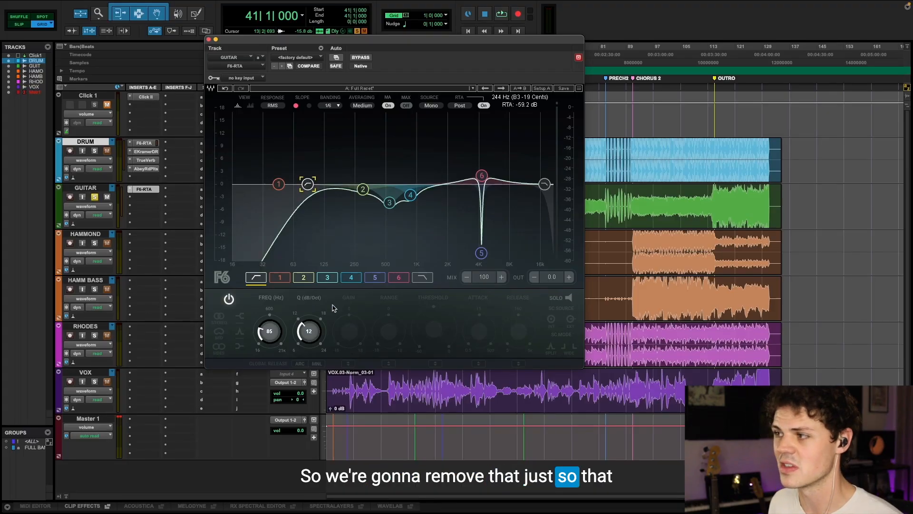
pyautogui.moveTo(307, 334); pyautogui.dragTo(307, 320)
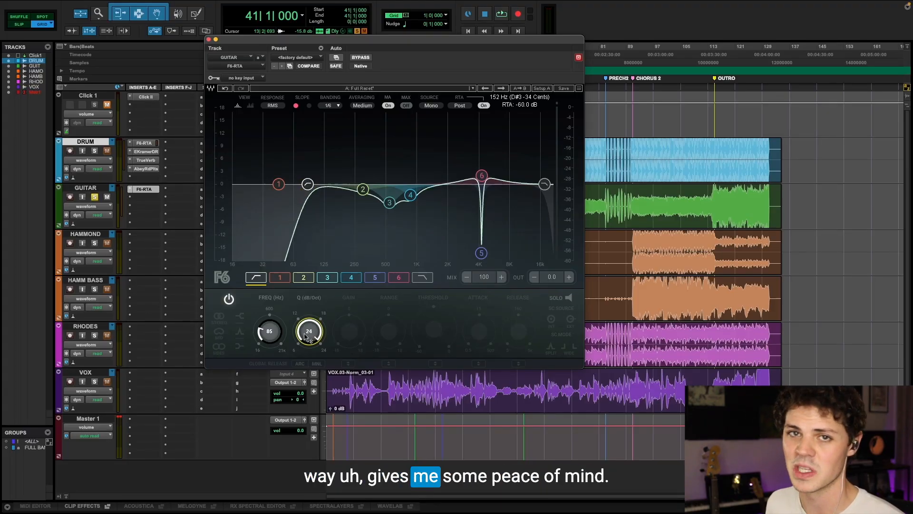
# - Insert the mono EKramer DR on the GUITAR track and adjust its sensitivity and compression
pyautogui.click(142, 198)
pyautogui.moveTo(164, 198)
pyautogui.moveTo(230, 200)
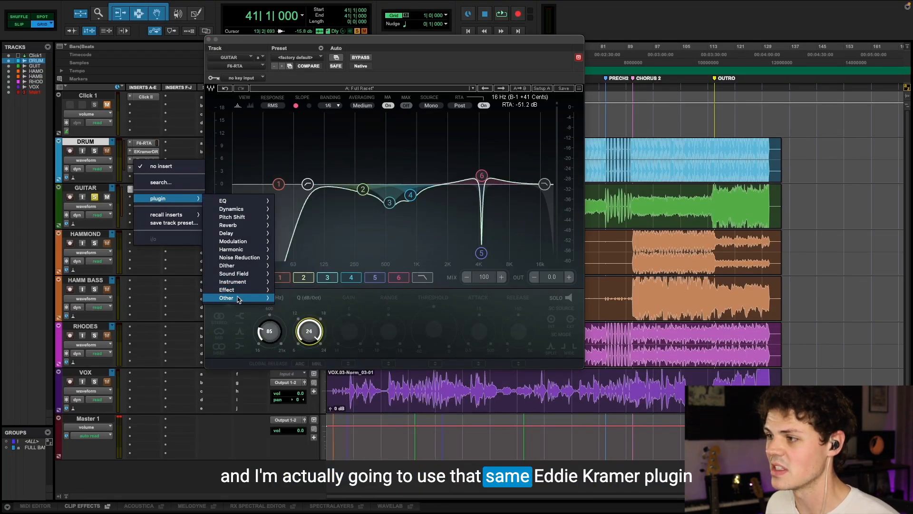
pyautogui.moveTo(247, 290)
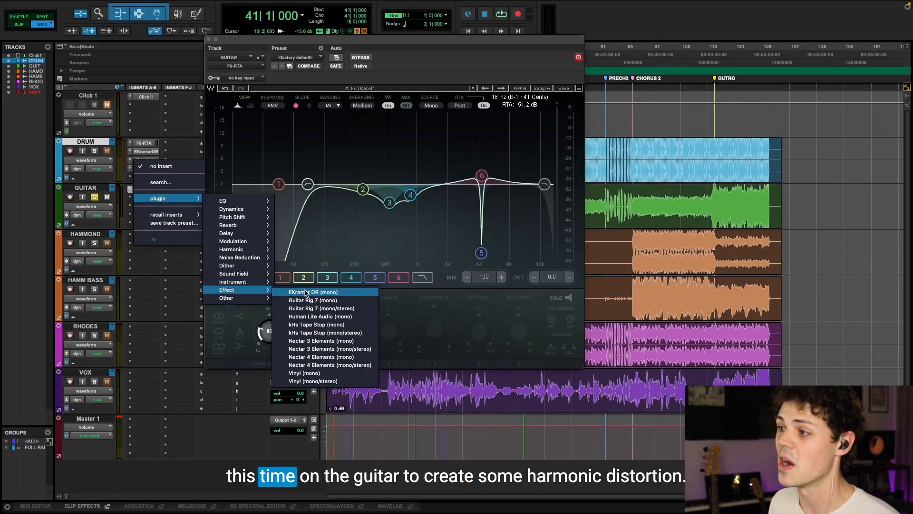
pyautogui.click(306, 292)
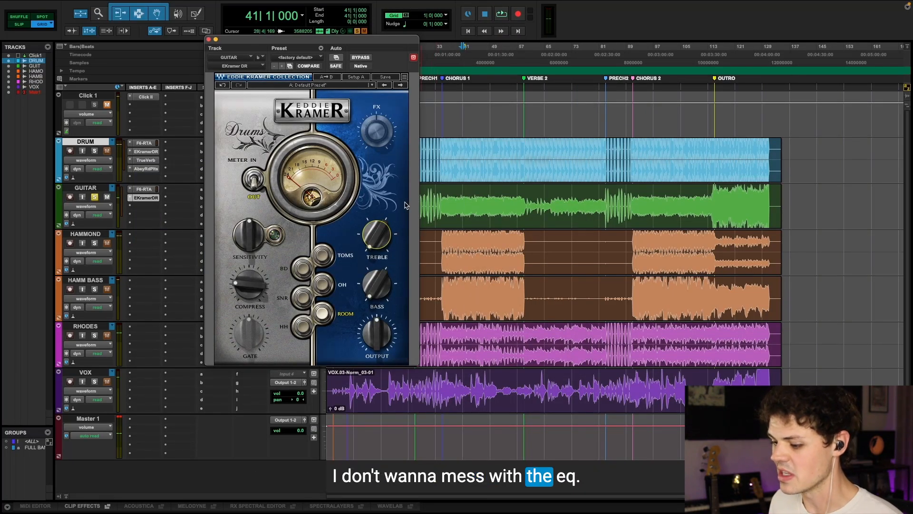
pyautogui.moveTo(243, 252); pyautogui.dragTo(243, 250)
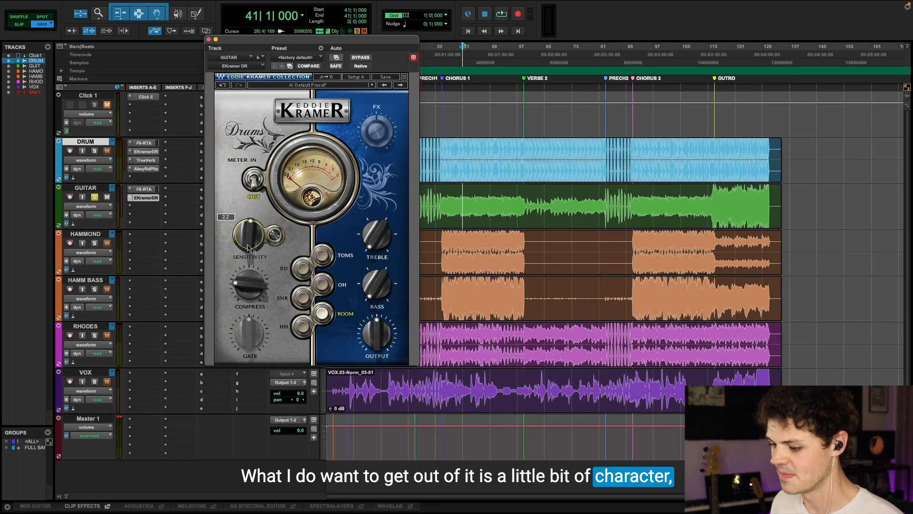
pyautogui.moveTo(245, 284); pyautogui.dragTo(245, 309)
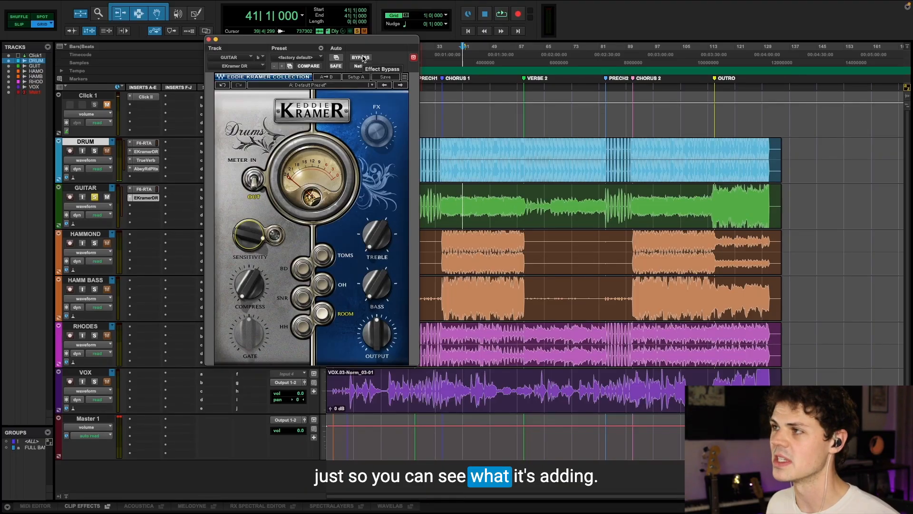
# - Compare the soloed guitar with EKramer DR bypassed and active
pyautogui.click(362, 58)
pyautogui.press('space')
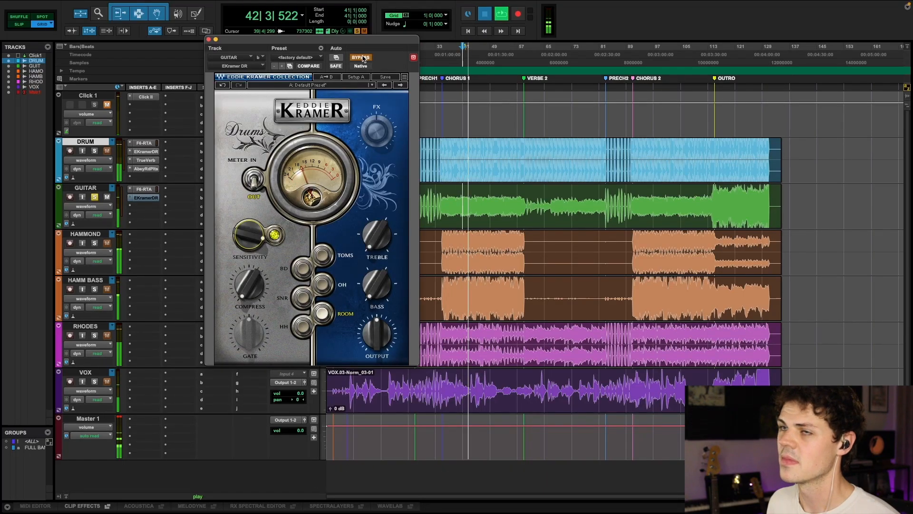
pyautogui.press('space')
pyautogui.click(363, 57)
pyautogui.press('space')
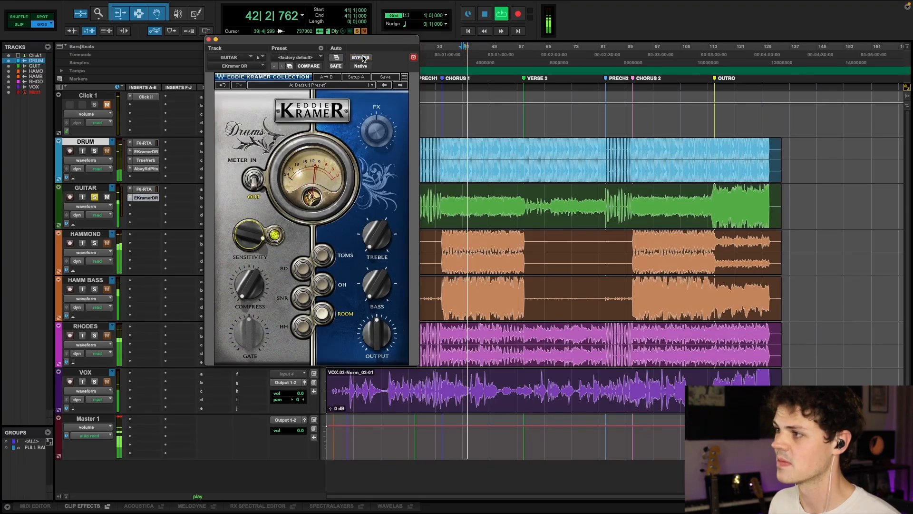
pyautogui.press('space')
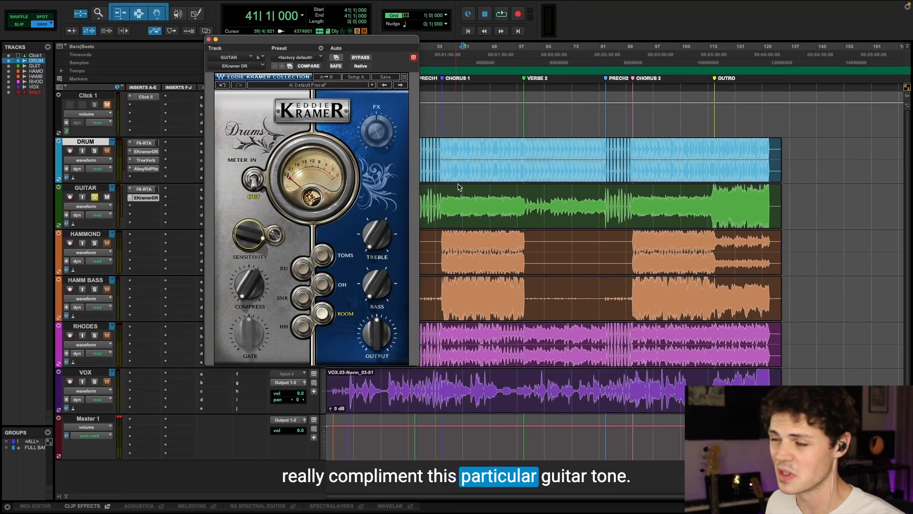
pyautogui.press('space')
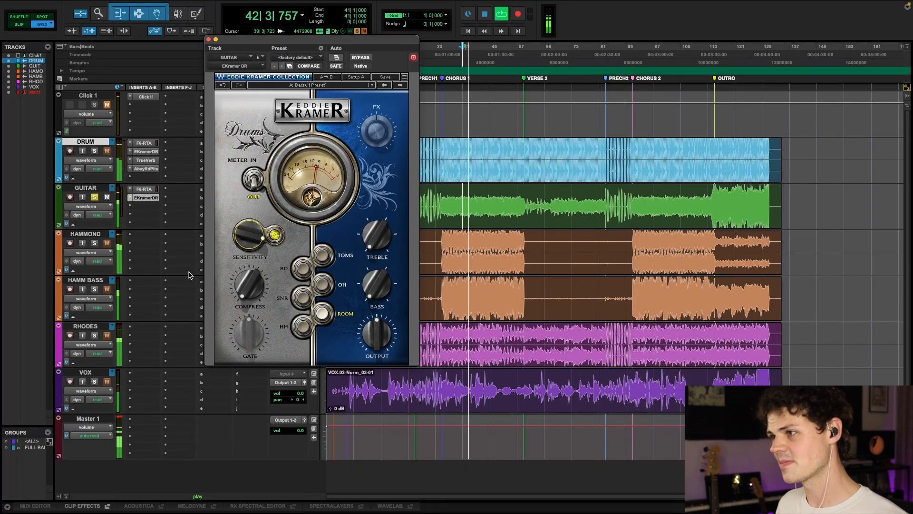
pyautogui.press('space')
# - Insert the mono UADx Fairchild 670 Compressor on the GUITAR track after EKramer DR
pyautogui.click(143, 177)
pyautogui.moveTo(166, 206)
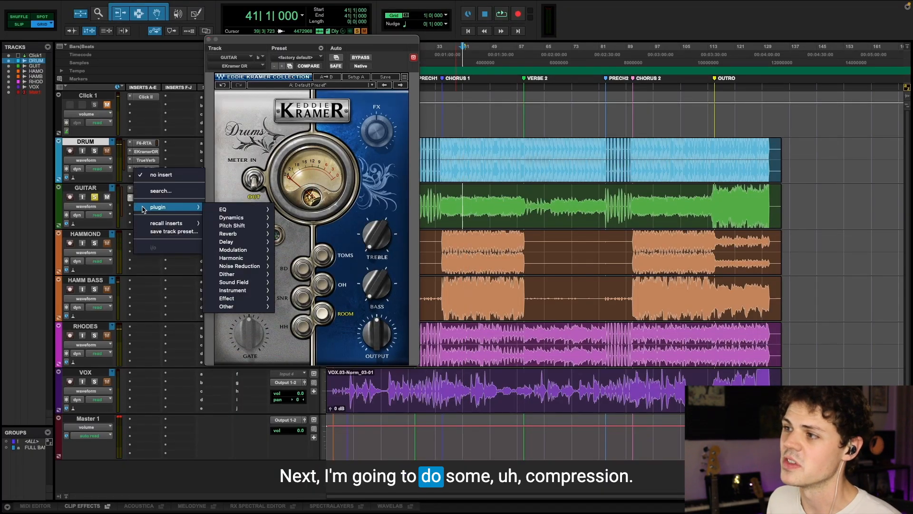
pyautogui.moveTo(265, 216)
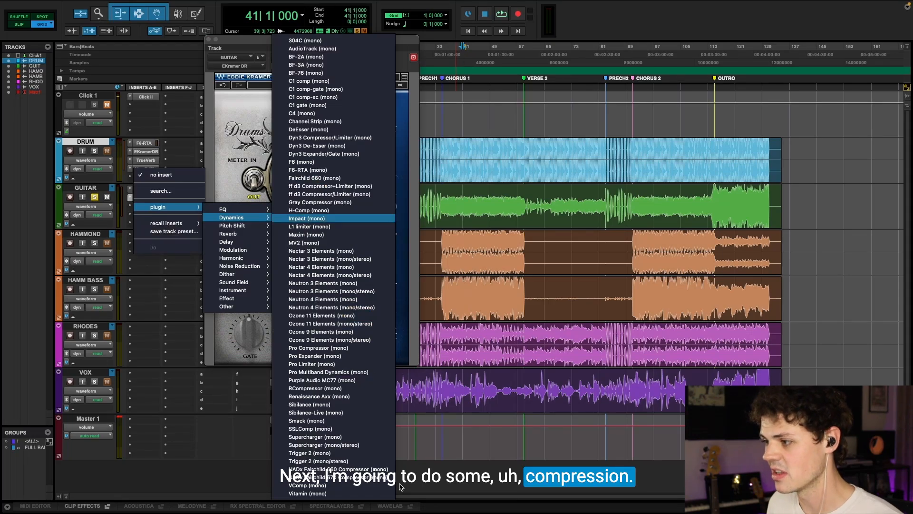
pyautogui.click(356, 478)
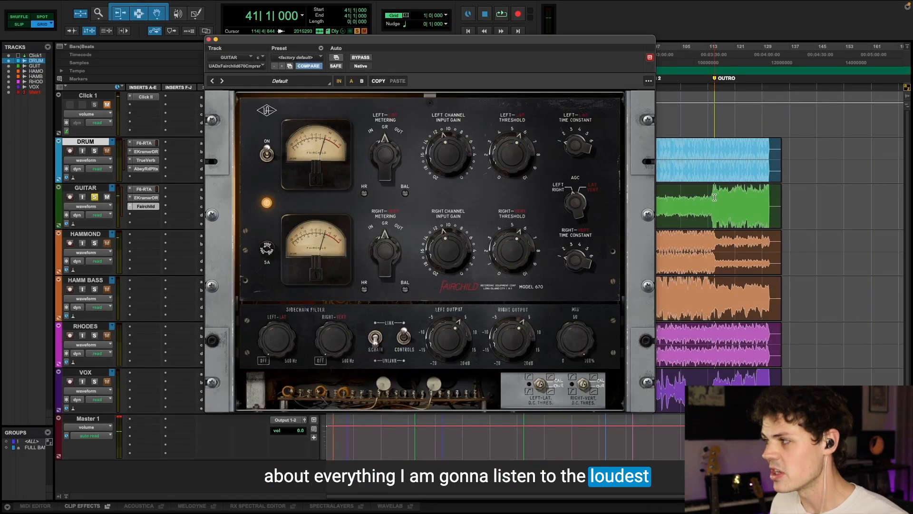
# - Audition the guitar through the Fairchild compressor, starting with the loud OUTRO section
pyautogui.click(715, 197)
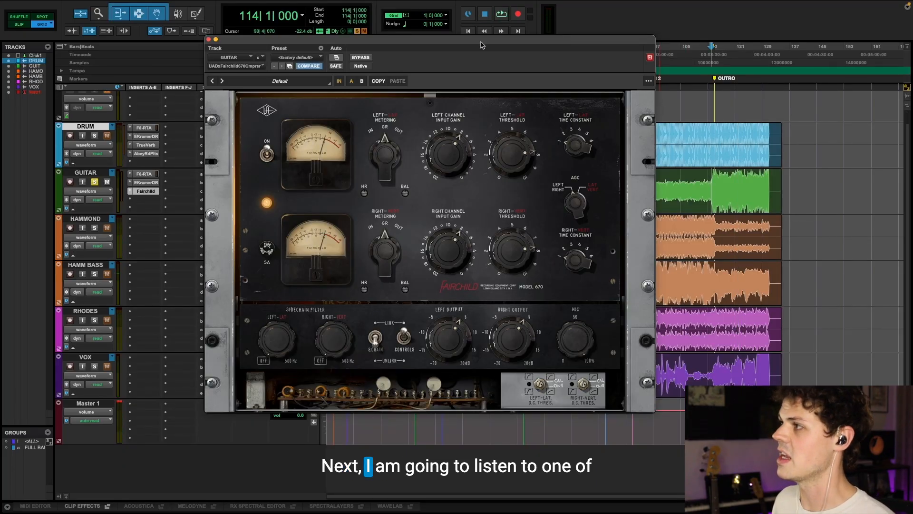
pyautogui.moveTo(481, 45); pyautogui.dragTo(389, 30)
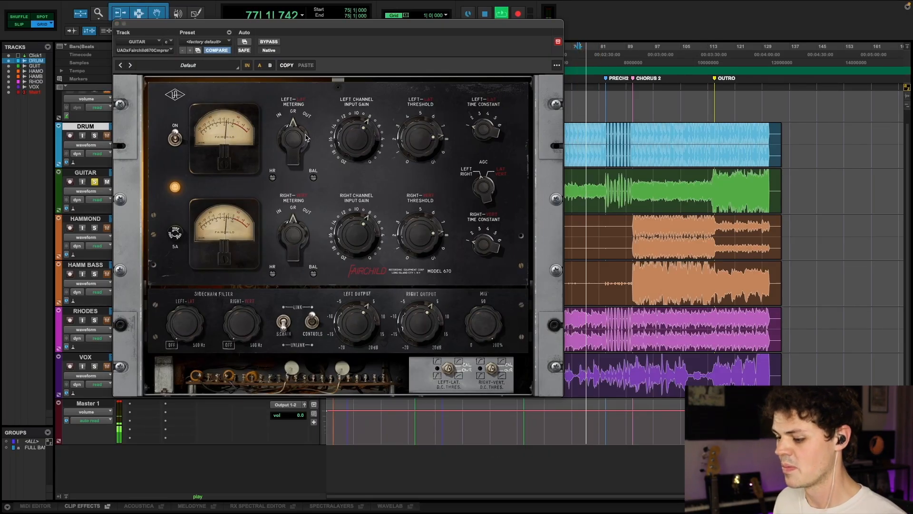
pyautogui.press('space')
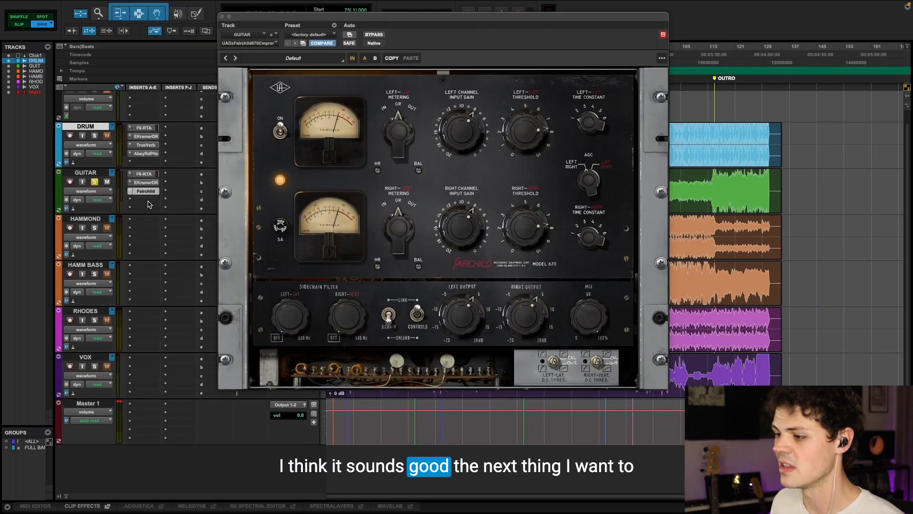
# - Insert Abbey Road Plates on the GUITAR track after the Fairchild, select plate B and lower the dry/wet amount
pyautogui.moveTo(119, 23); pyautogui.dragTo(224, 16)
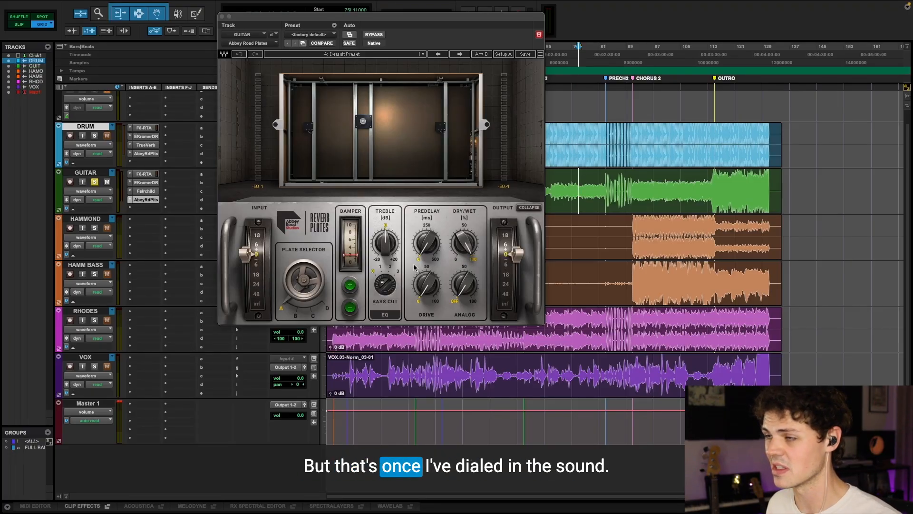
pyautogui.press('space')
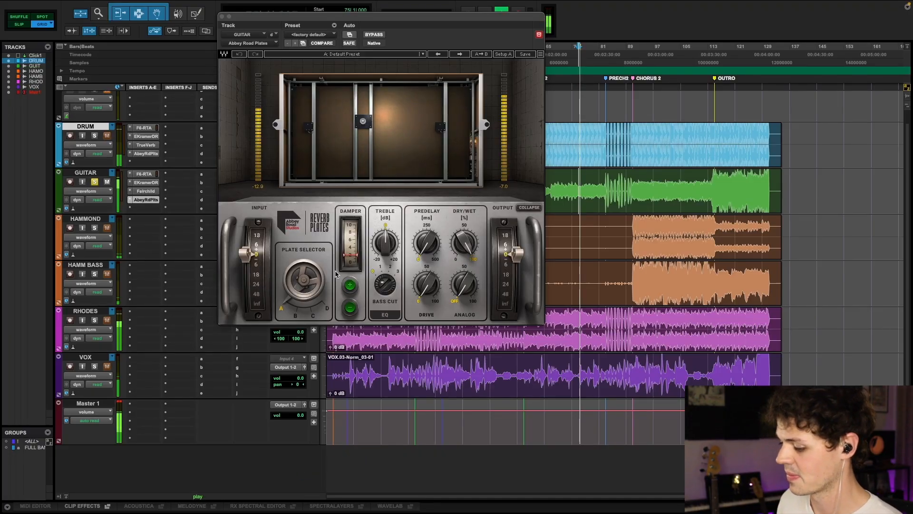
pyautogui.click(304, 281)
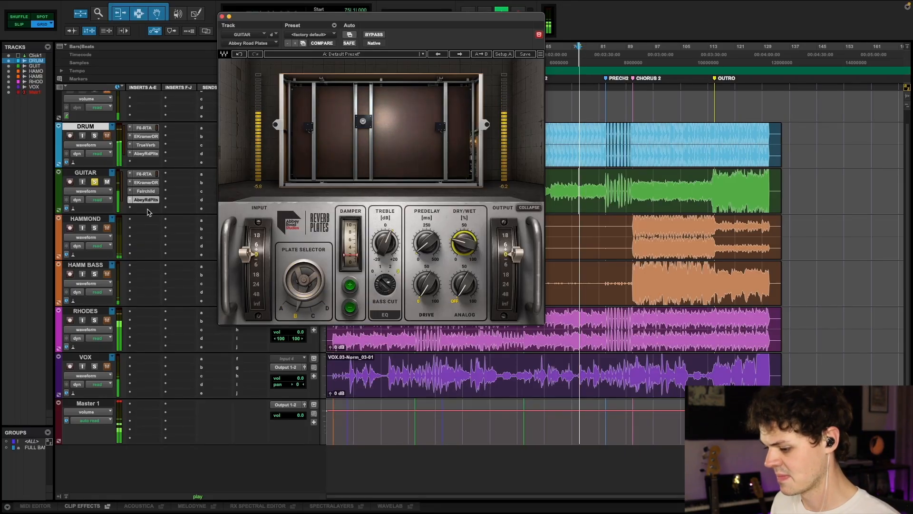
# - Add GTR HIGH VERB and GTR VERB aux tracks, send GUITAR to both with the high verb send at 0.0 dB, and check the signal
pyautogui.click(148, 209)
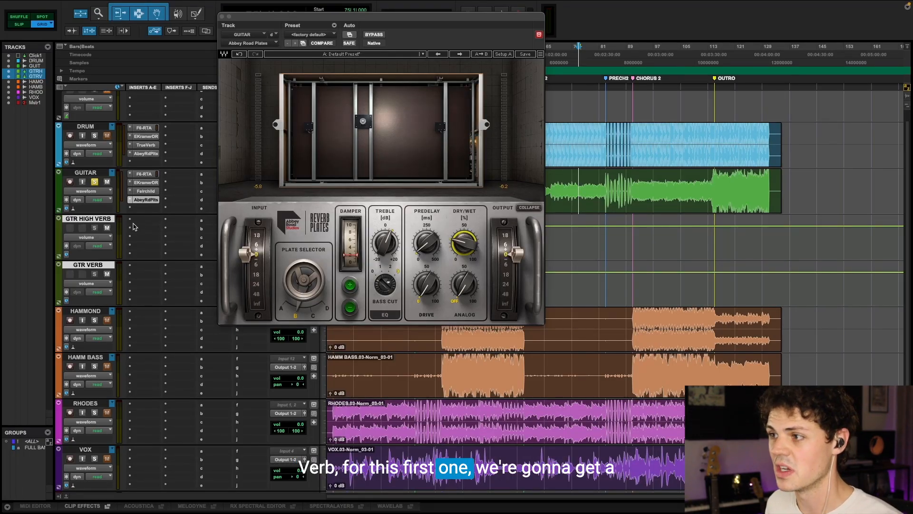
pyautogui.click(207, 176)
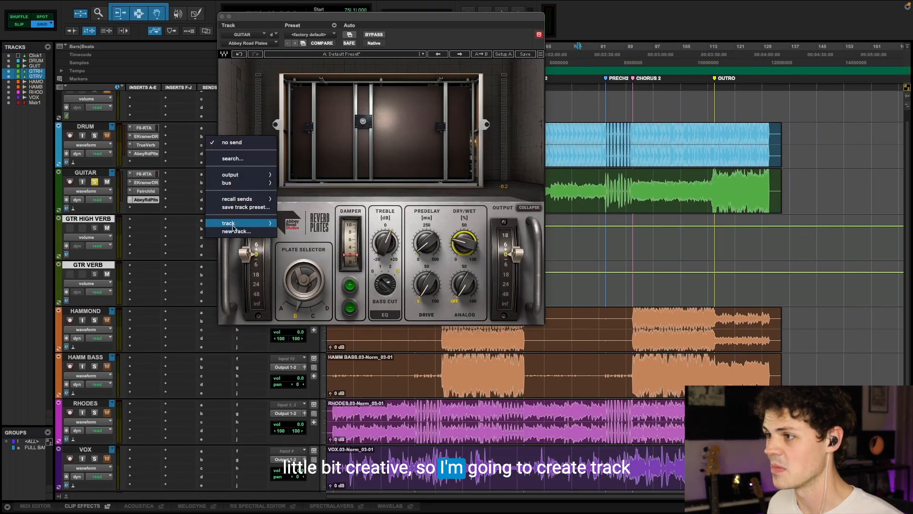
pyautogui.moveTo(234, 226)
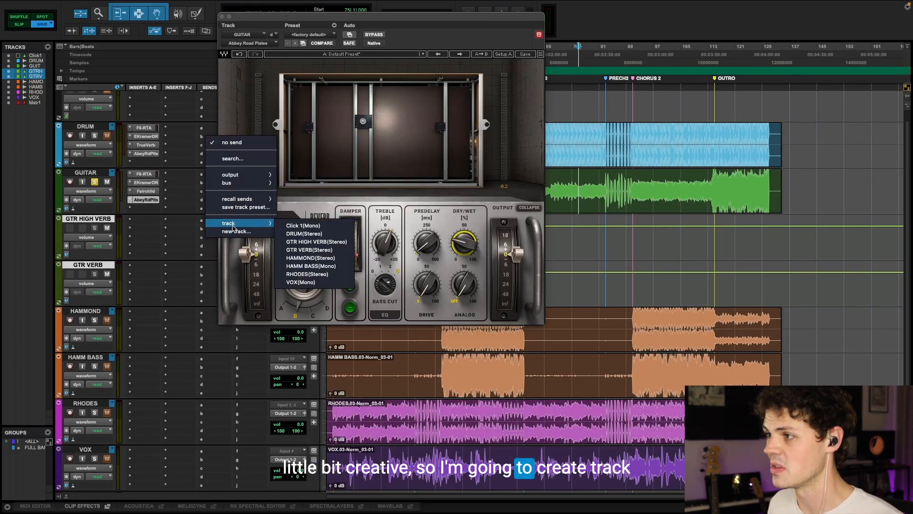
pyautogui.click(315, 242)
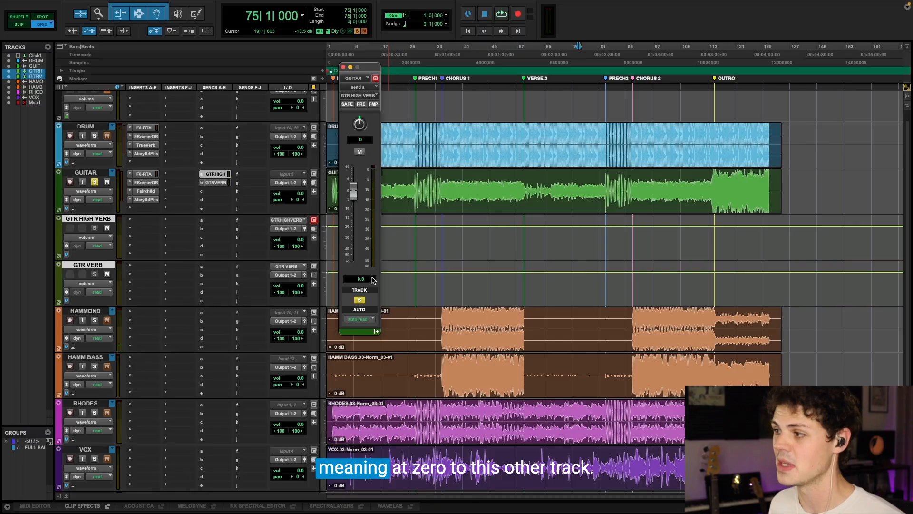
pyautogui.press('space')
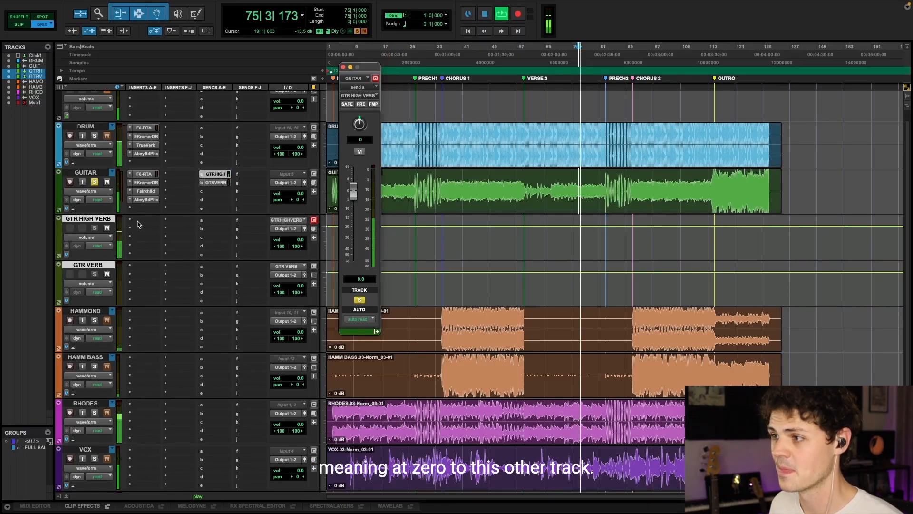
pyautogui.press('space')
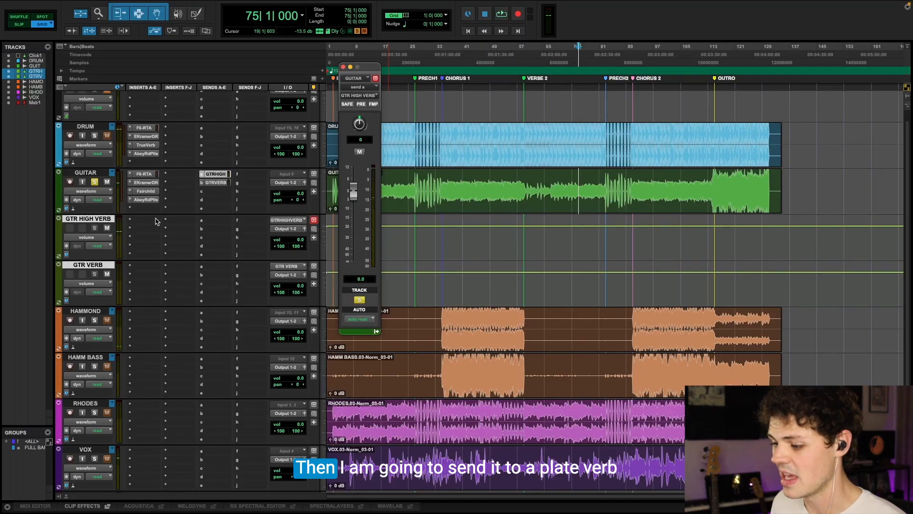
# - Insert stereo Abbey Road Plates on GTR HIGH VERB, boost its treble to 20 dB, adjust the damper and audition it
pyautogui.click(150, 216)
pyautogui.moveTo(191, 221)
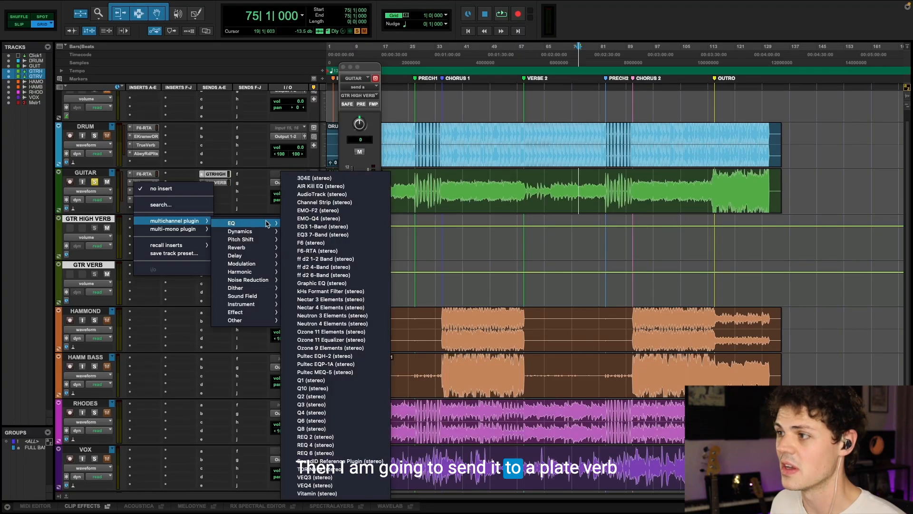
pyautogui.moveTo(414, 244); pyautogui.dragTo(414, 209)
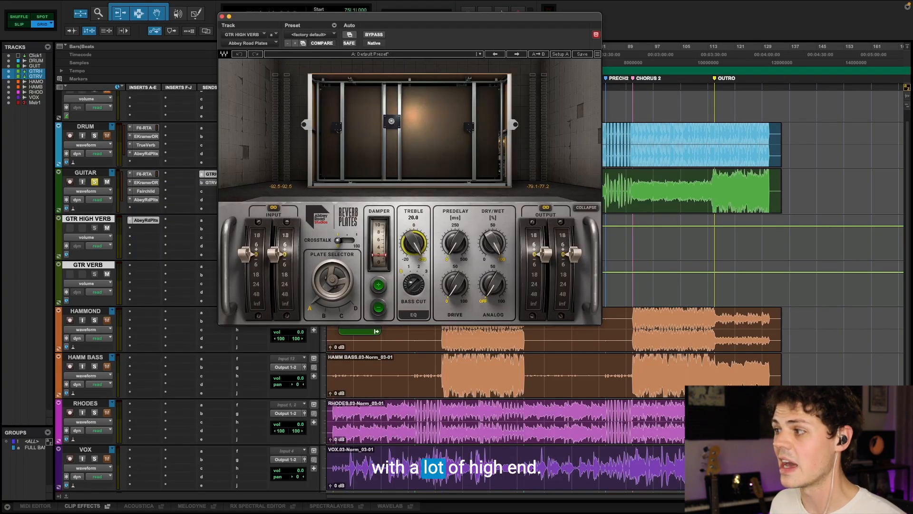
pyautogui.press('space')
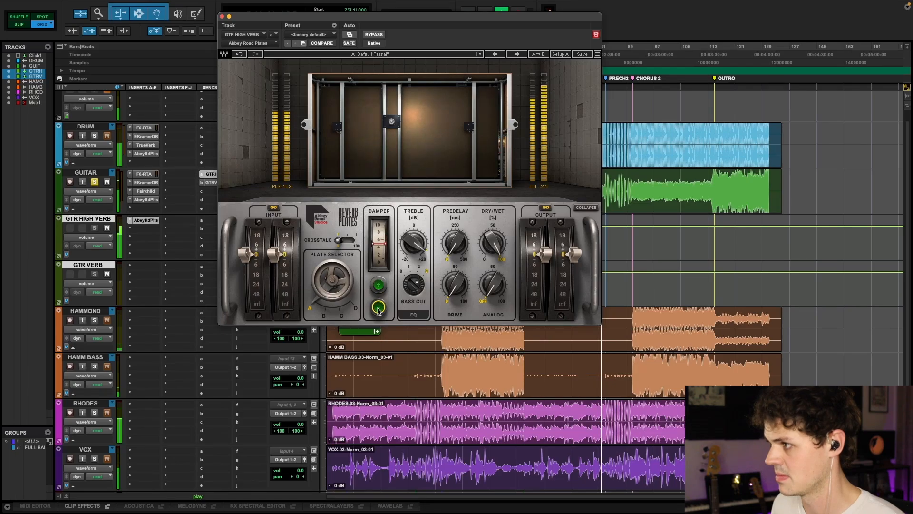
pyautogui.press('space')
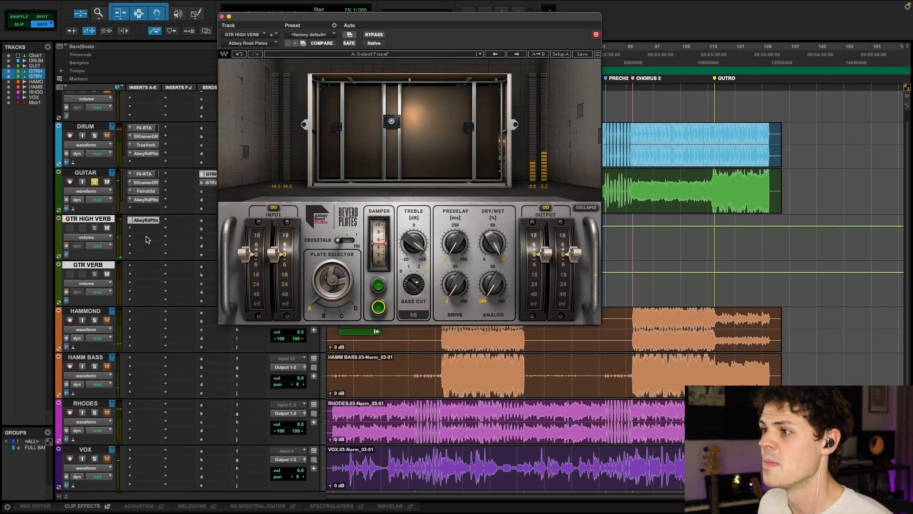
# - Insert stereo F6-RTA after the plate on GTR HIGH VERB, set its high-pass filter to 6422 Hz at 24 dB/oct, and audition
pyautogui.click(148, 238)
pyautogui.moveTo(174, 230)
pyautogui.moveTo(248, 232)
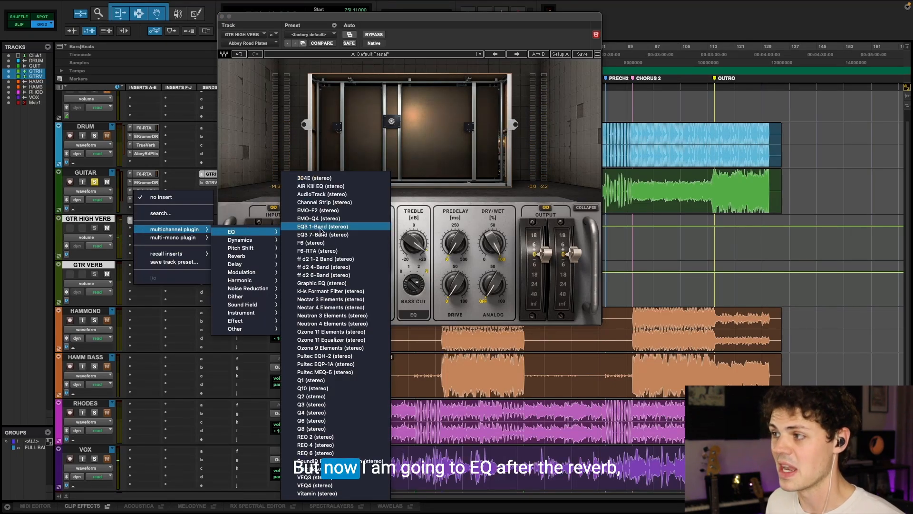
pyautogui.click(329, 251)
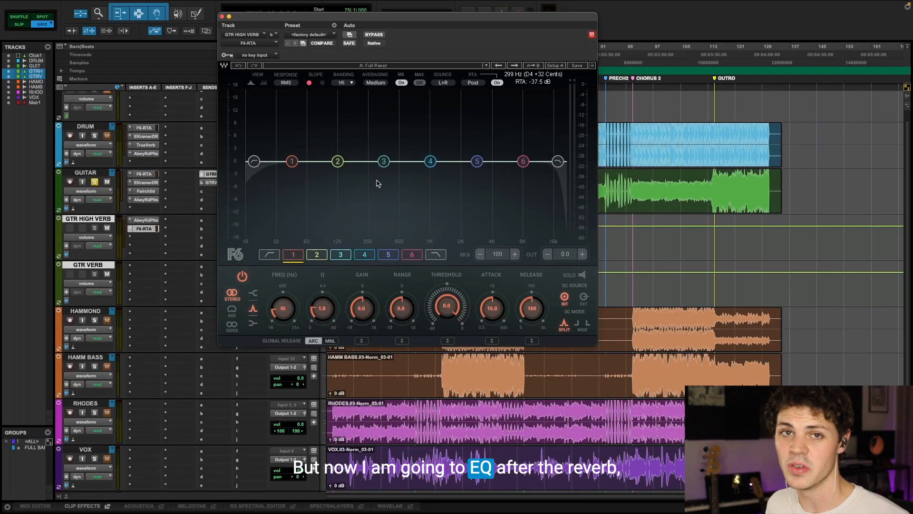
pyautogui.click(254, 161)
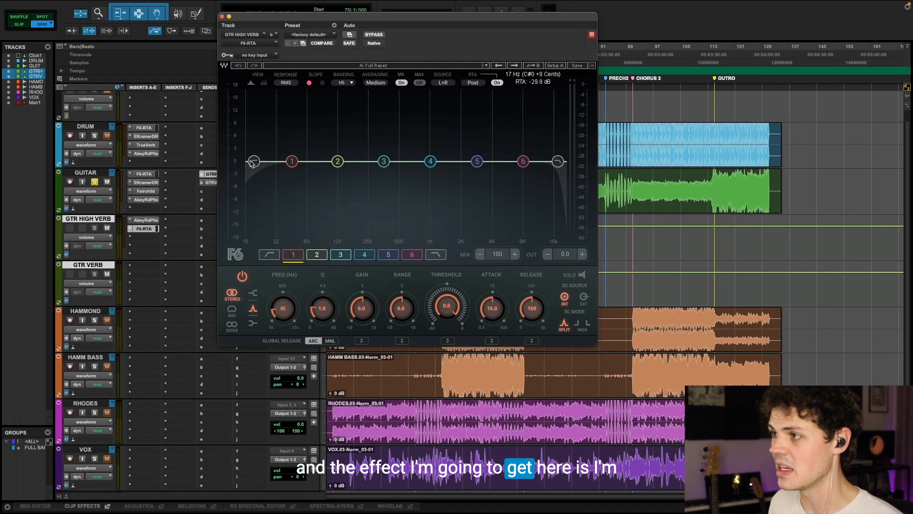
pyautogui.moveTo(255, 161); pyautogui.dragTo(513, 162)
pyautogui.press('space')
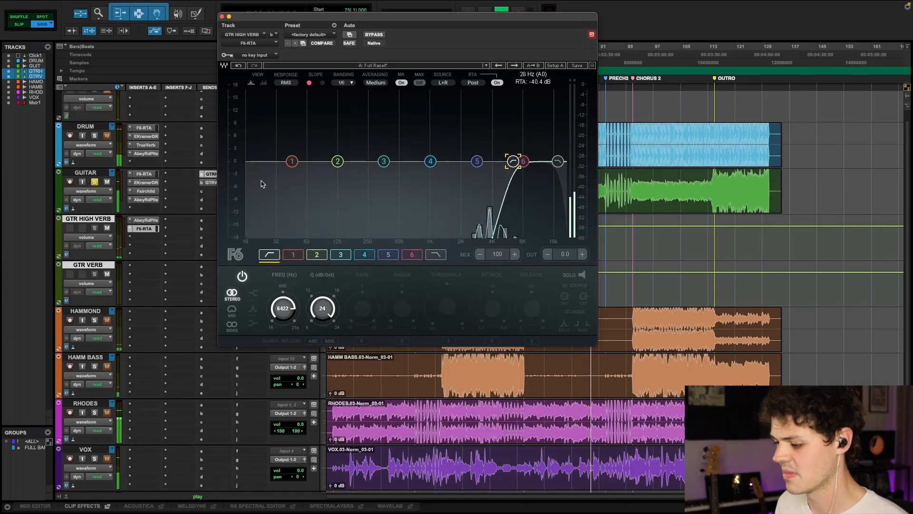
pyautogui.press('space')
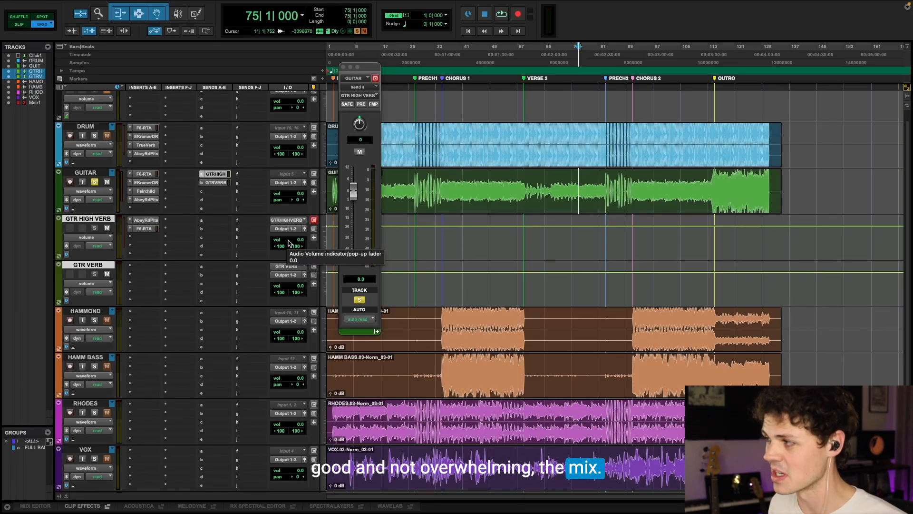
# - Lower the GTR HIGH VERB track volume to -13.1 dB during playback
pyautogui.press('space')
pyautogui.click(288, 242)
pyautogui.moveTo(288, 245); pyautogui.dragTo(290, 252)
# - Compare the guitar with the GTR HIGH VERB track muted and unmuted
pyautogui.click(107, 229)
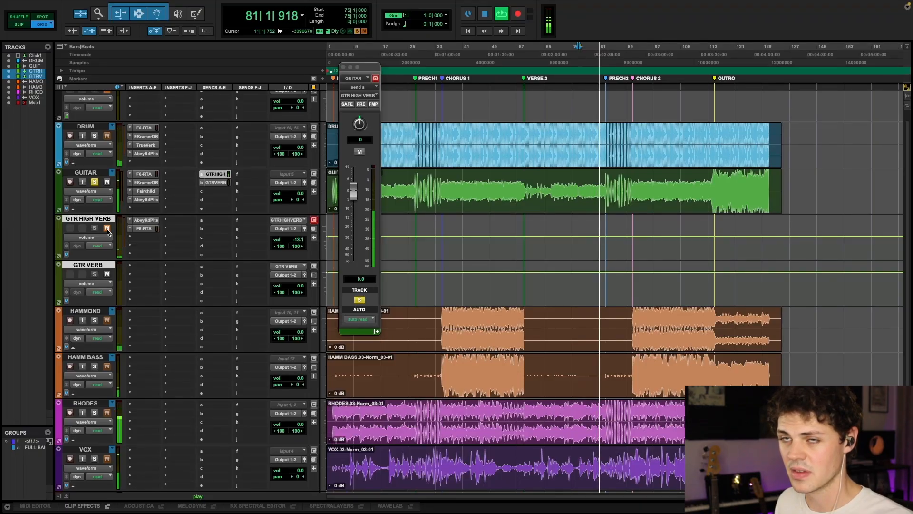
pyautogui.click(107, 228)
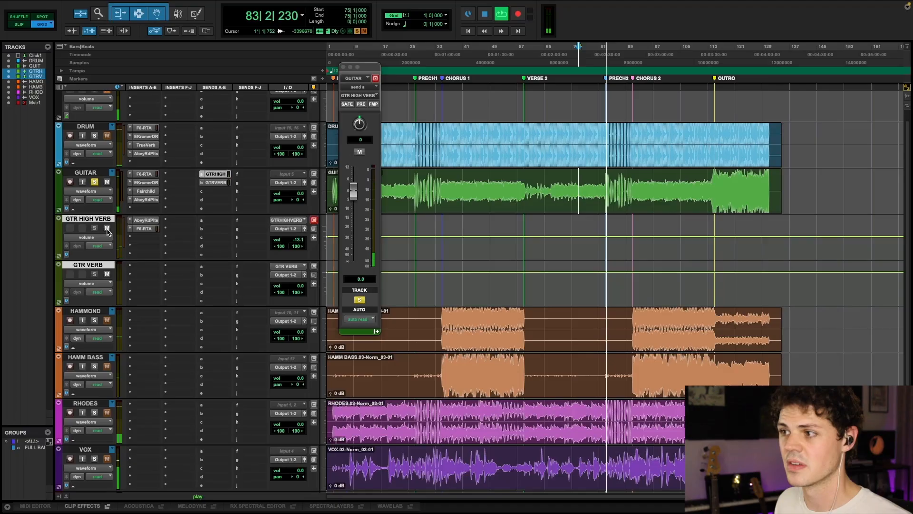
pyautogui.press('space')
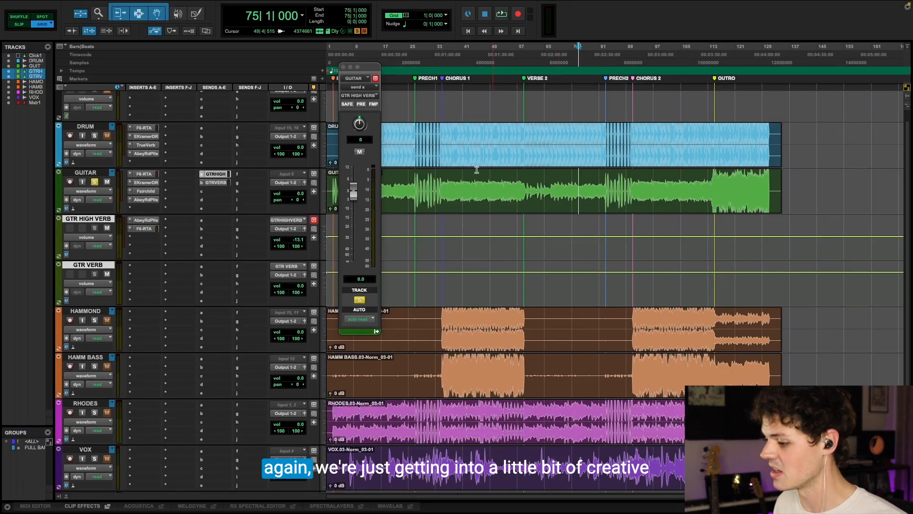
# - Insert stereo RVerb on the GTR VERB track with a pre-delay of 102.7 and the wet/dry at 100
pyautogui.click(142, 268)
pyautogui.moveTo(250, 294)
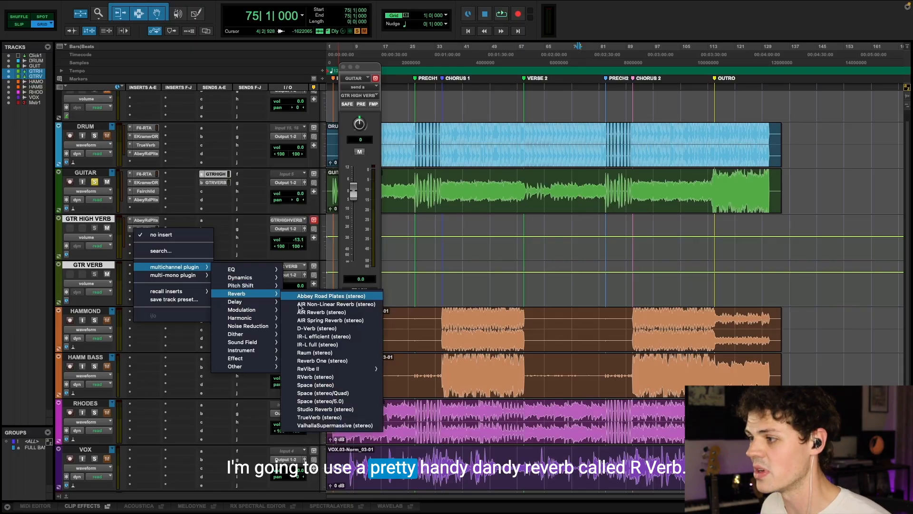
pyautogui.click(333, 377)
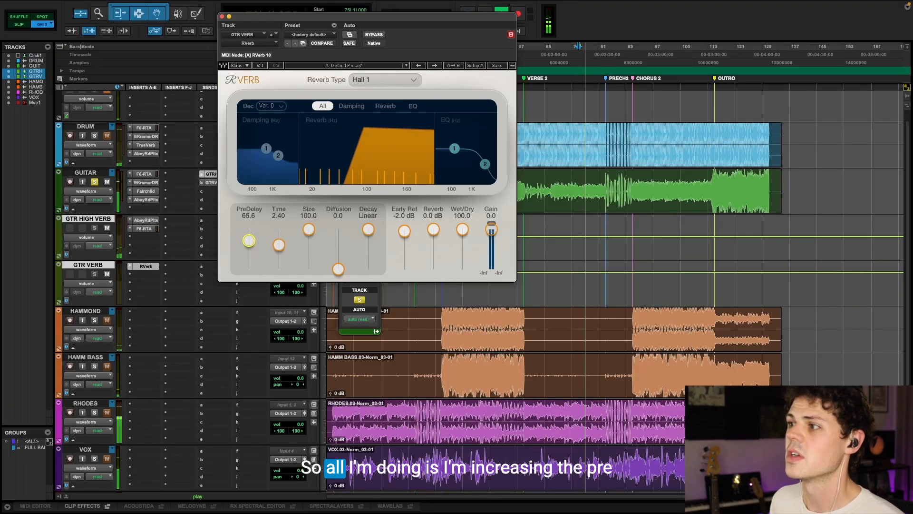
pyautogui.moveTo(249, 241); pyautogui.dragTo(248, 237)
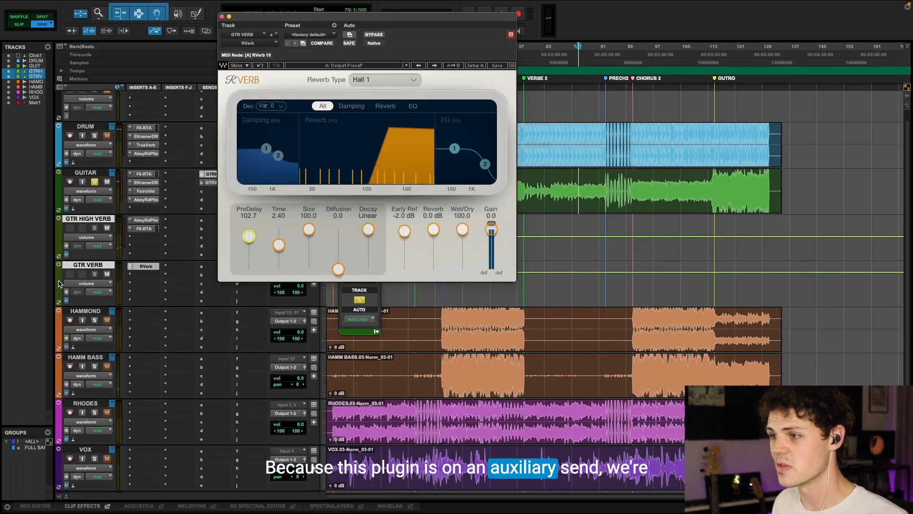
pyautogui.click(462, 229)
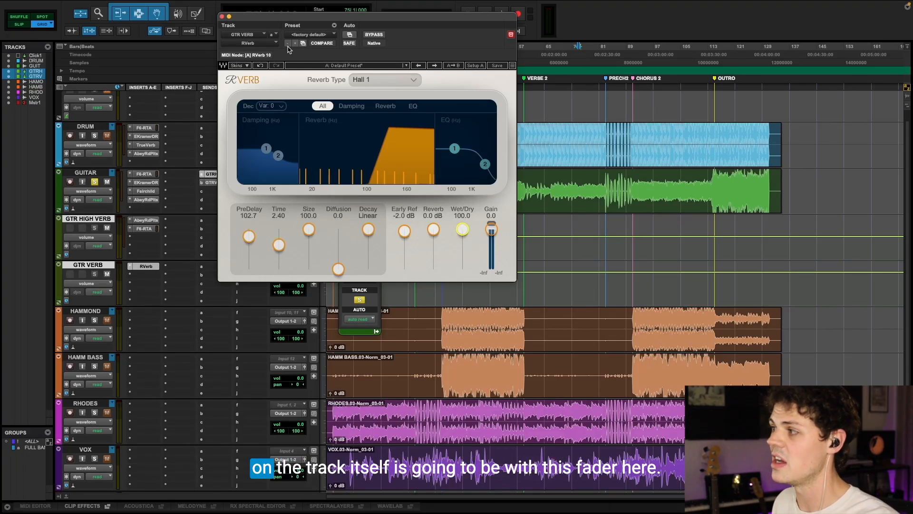
# - Set the GUITAR send to GTR VERB to -20.1 dB while listening, and take GUITAR out of solo
pyautogui.click(212, 184)
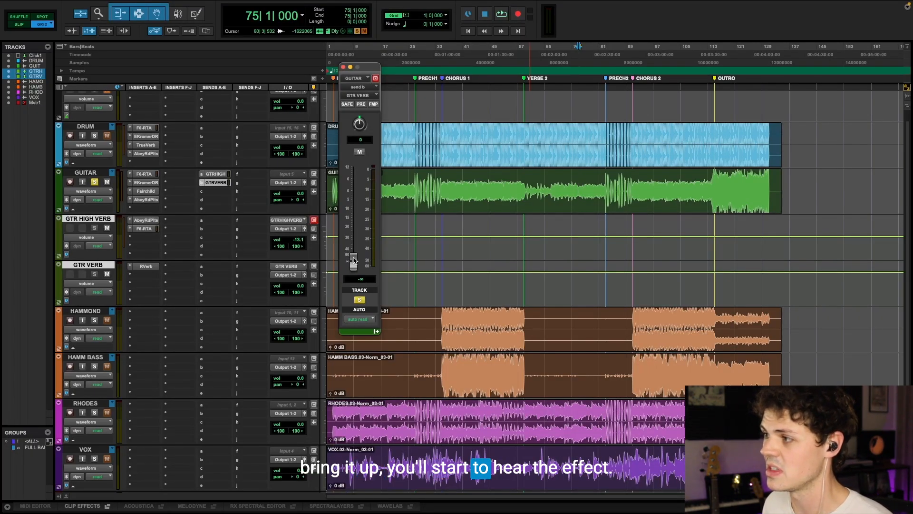
pyautogui.press('space')
pyautogui.moveTo(350, 257); pyautogui.dragTo(354, 228)
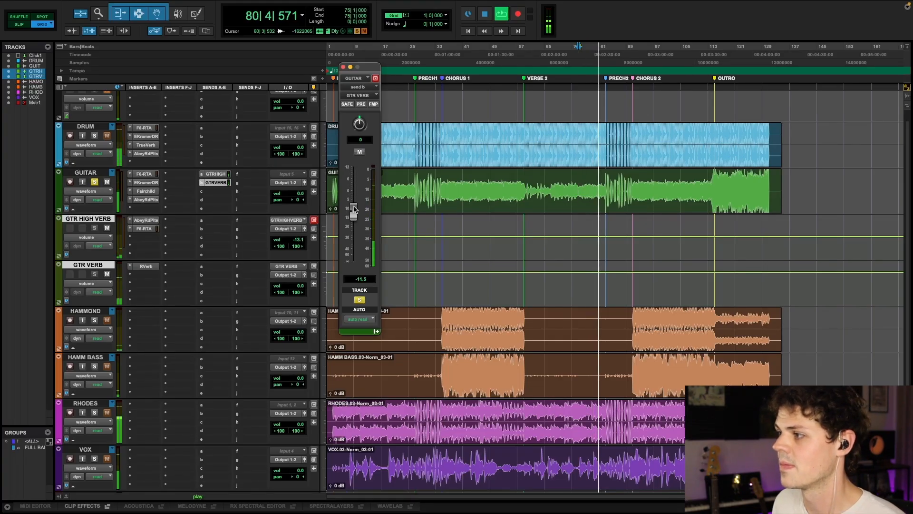
pyautogui.press('space')
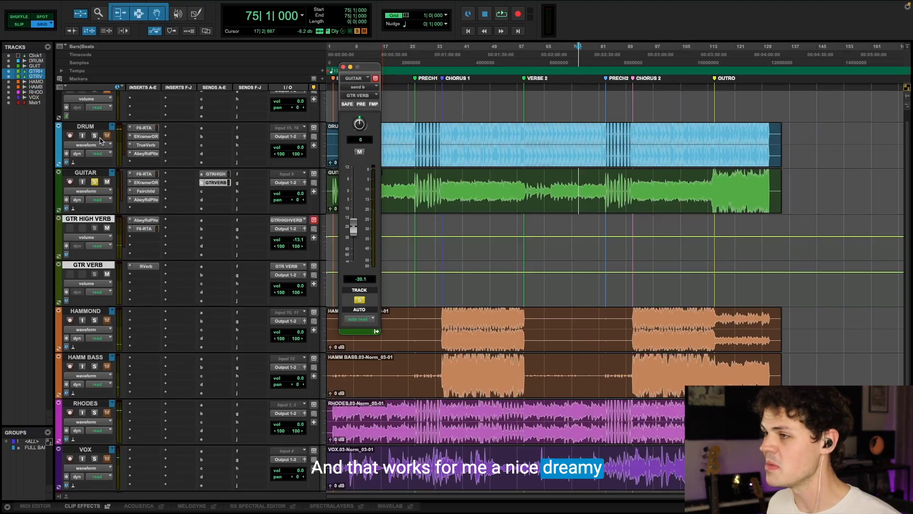
pyautogui.click(95, 182)
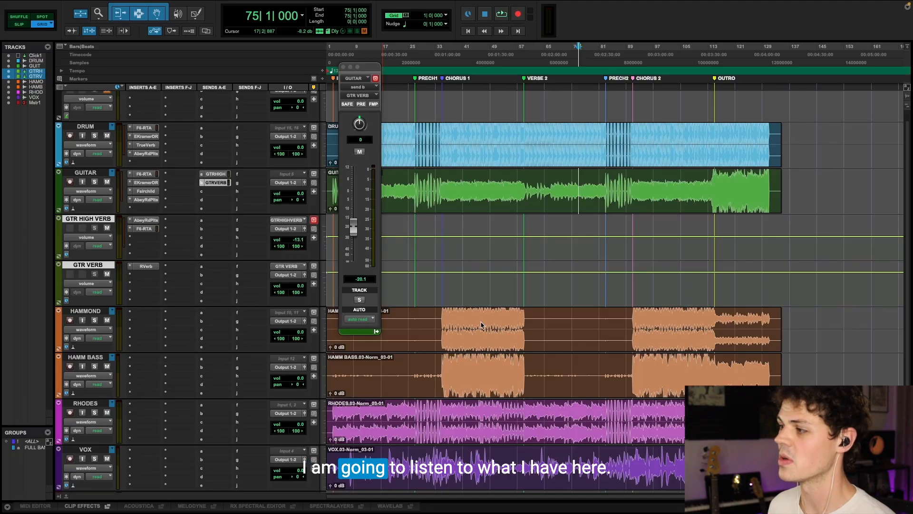
# - Solo the HAMMOND track and listen to it from bar 39 in Chorus 1
pyautogui.click(458, 363)
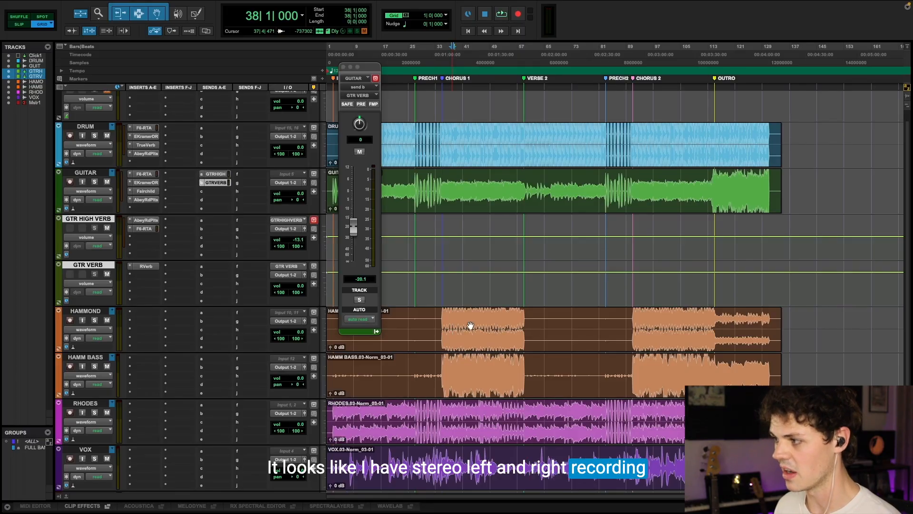
pyautogui.click(455, 364)
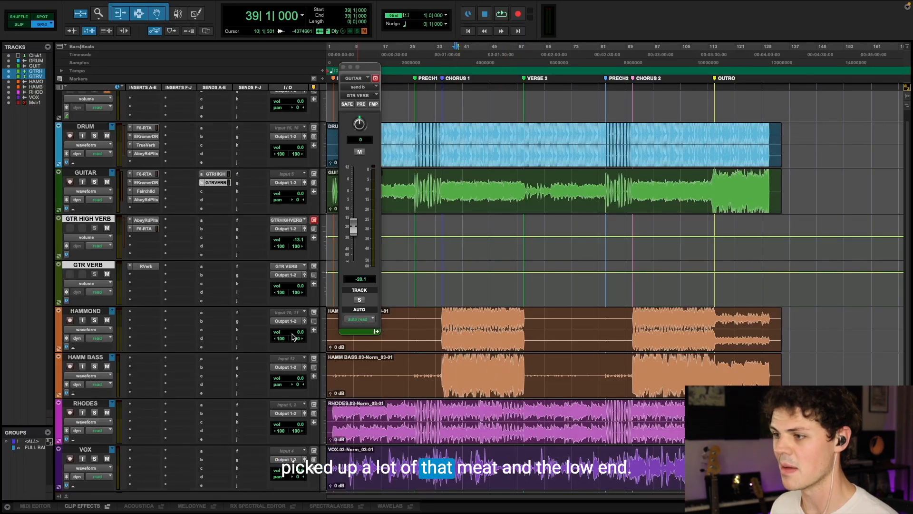
pyautogui.click(94, 321)
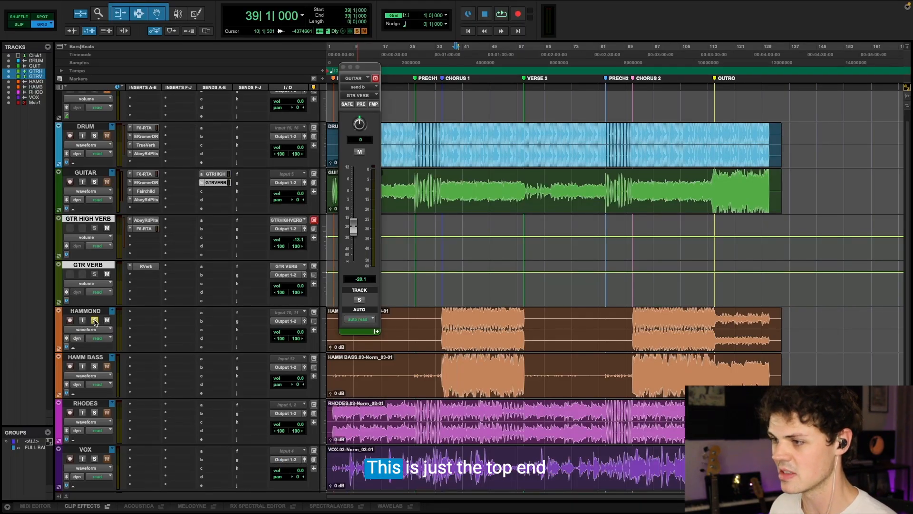
pyautogui.press('space')
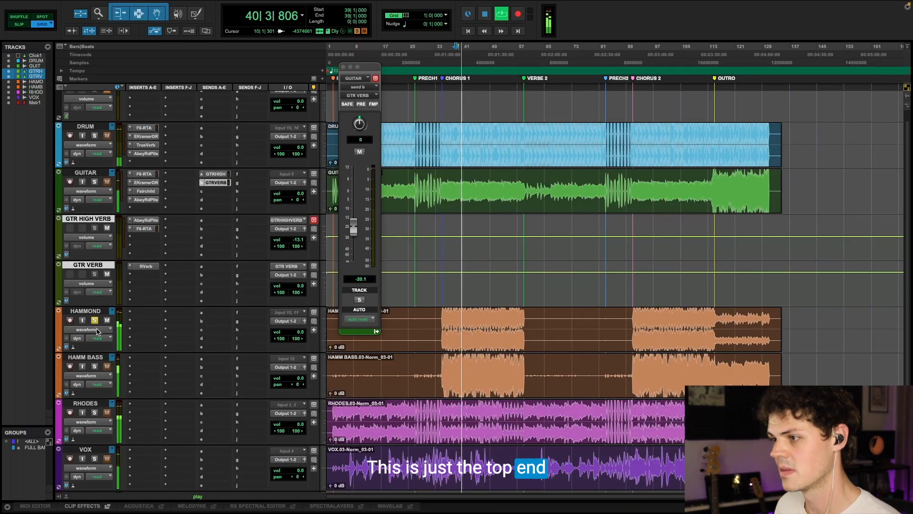
pyautogui.press('space')
# - Solo HAMM BASS instead of HAMMOND and listen to it from the same spot
pyautogui.click(95, 367)
pyautogui.click(95, 320)
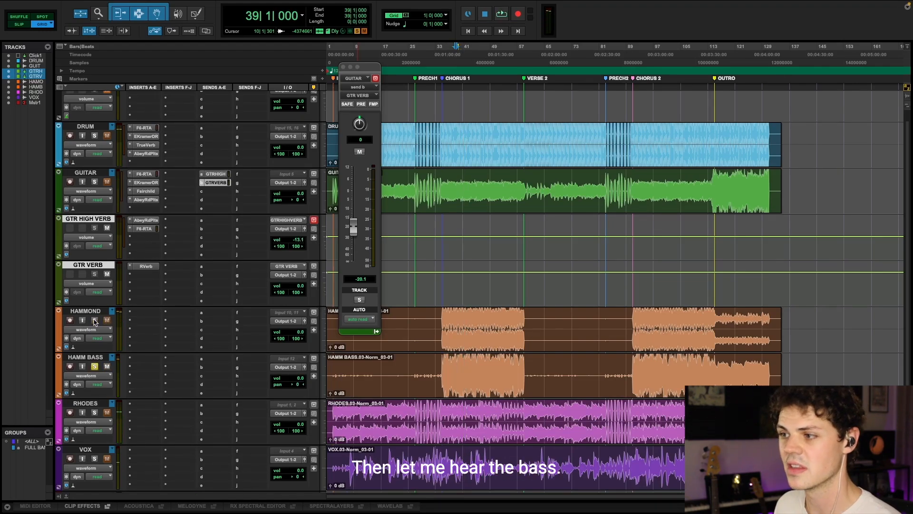
pyautogui.press('space')
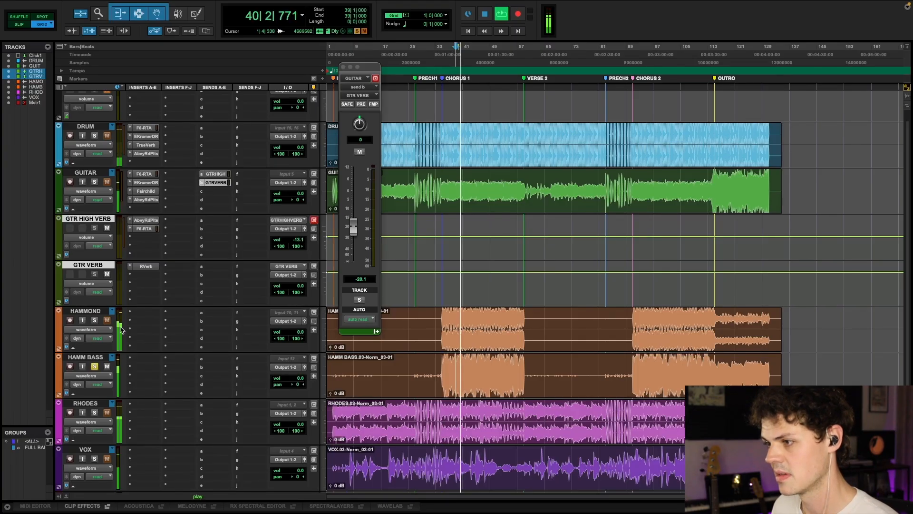
pyautogui.press('space')
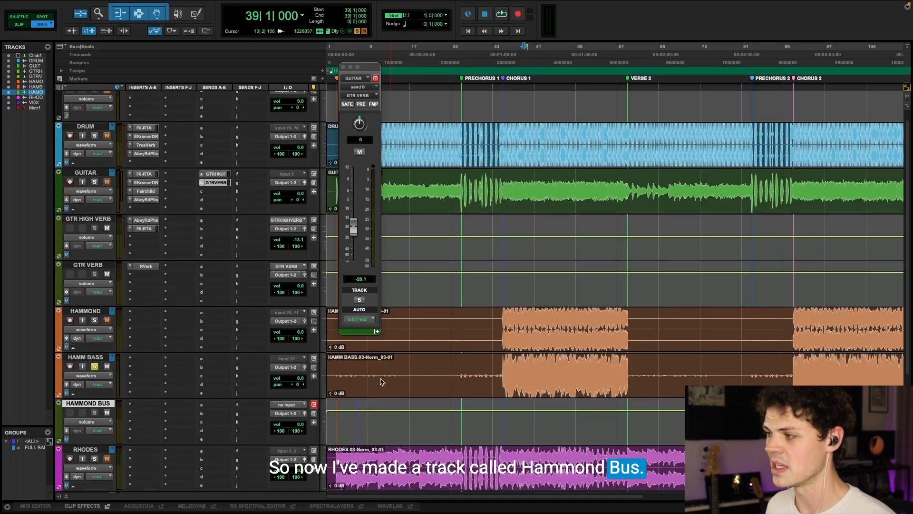
# - Route the outputs of HAMMOND and HAMM BASS to the HAMMOND BUS track
pyautogui.click(284, 367)
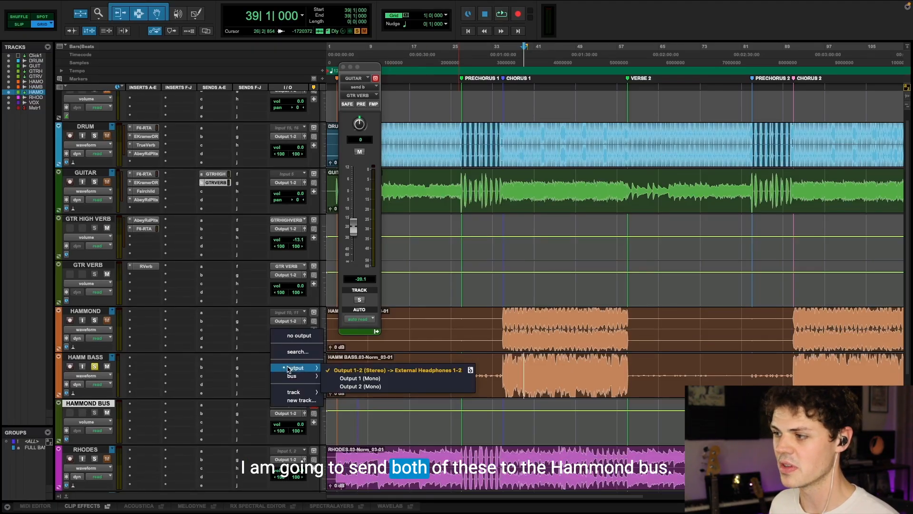
pyautogui.moveTo(291, 393)
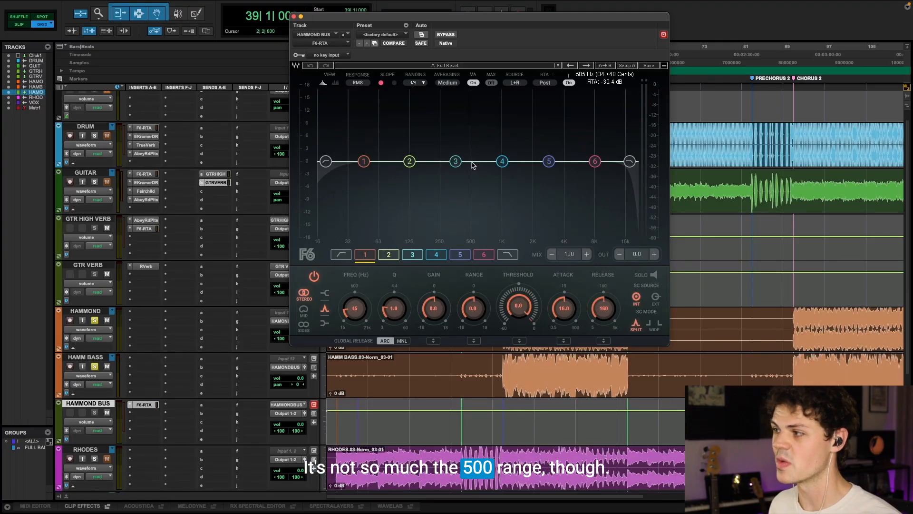
# - Cut band 3 of the HAMMOND BUS F6-RTA by 5.9 dB at about 290 Hz, listening before and during the change
pyautogui.press('space')
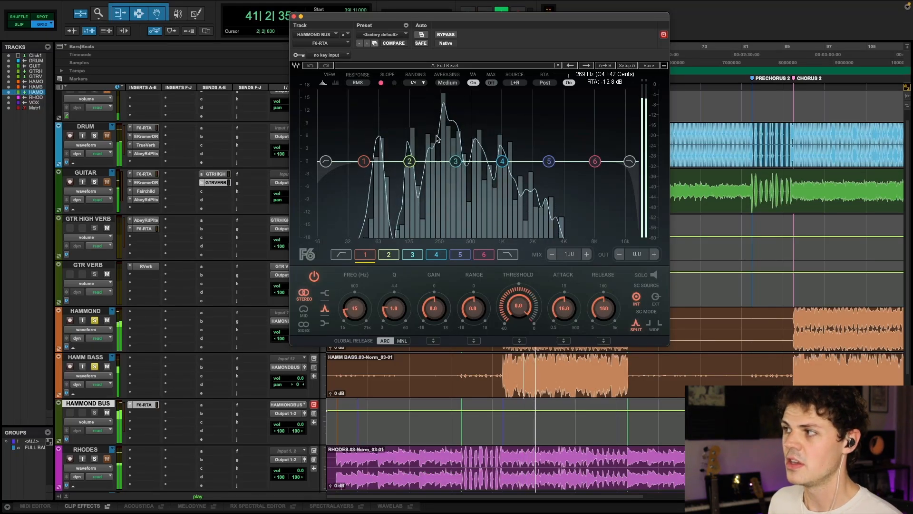
pyautogui.press('space')
pyautogui.moveTo(456, 161); pyautogui.dragTo(450, 184)
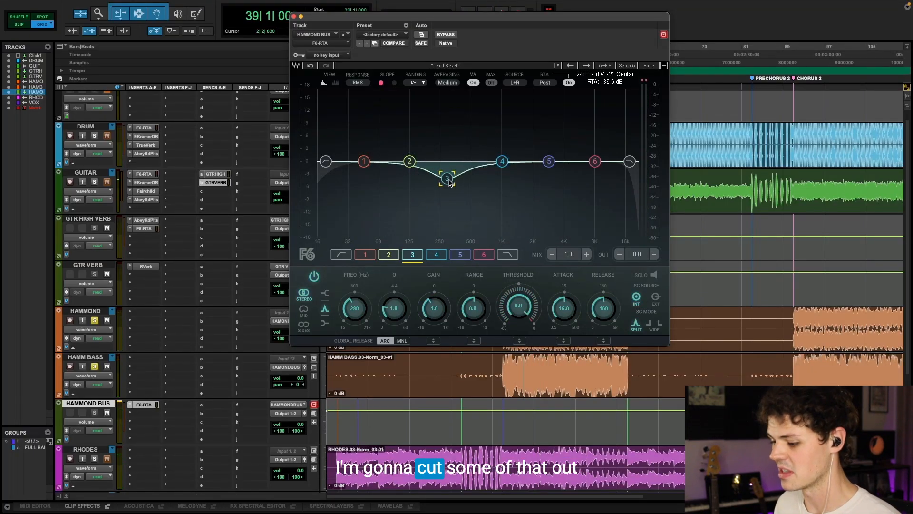
pyautogui.press('space')
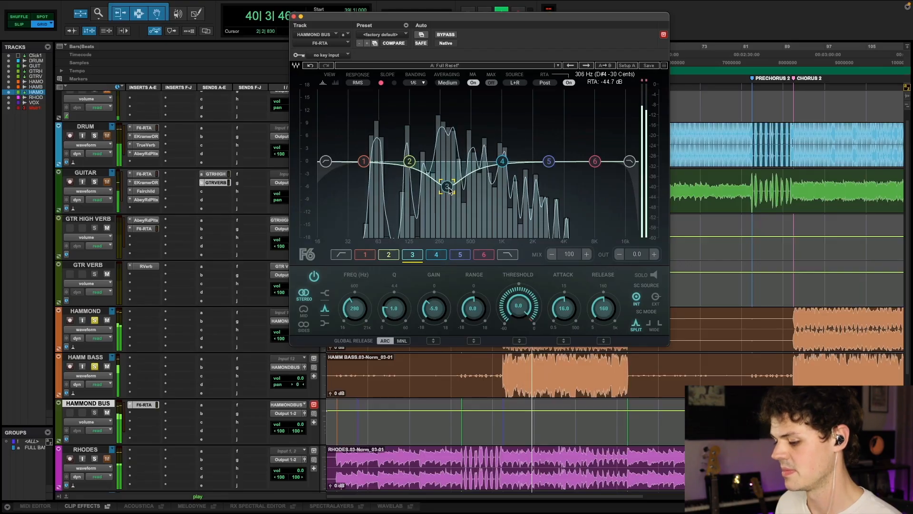
pyautogui.press('space')
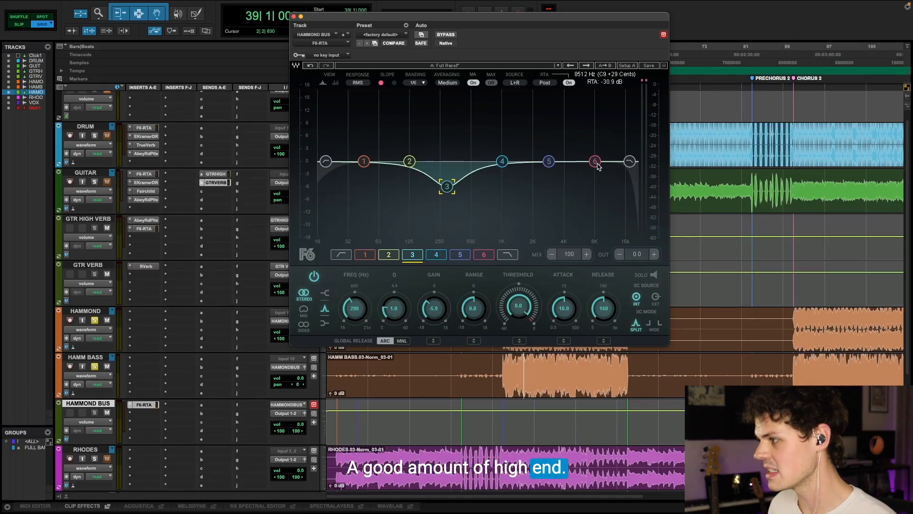
# - Boost band 6 of the HAMMOND BUS EQ by 7.1 dB at about 7 kHz during playback
pyautogui.press('space')
pyautogui.moveTo(597, 163); pyautogui.dragTo(592, 136)
pyautogui.press('space')
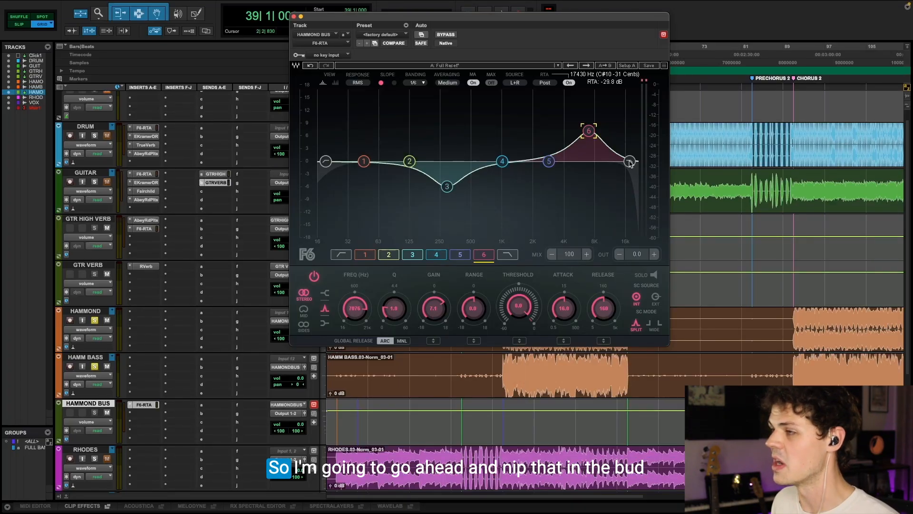
# - Set the low-pass filter on the HAMMOND BUS EQ to 8341 Hz while listening
pyautogui.moveTo(630, 163); pyautogui.dragTo(598, 162)
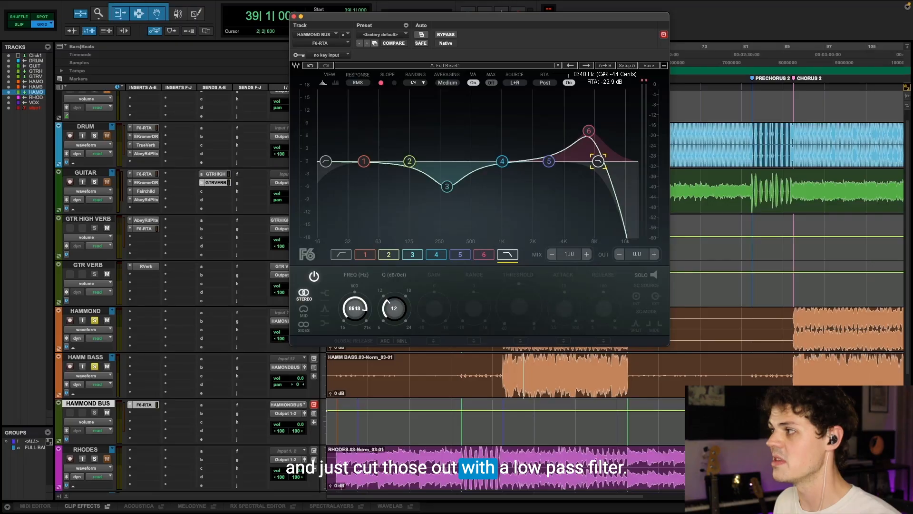
pyautogui.press('space')
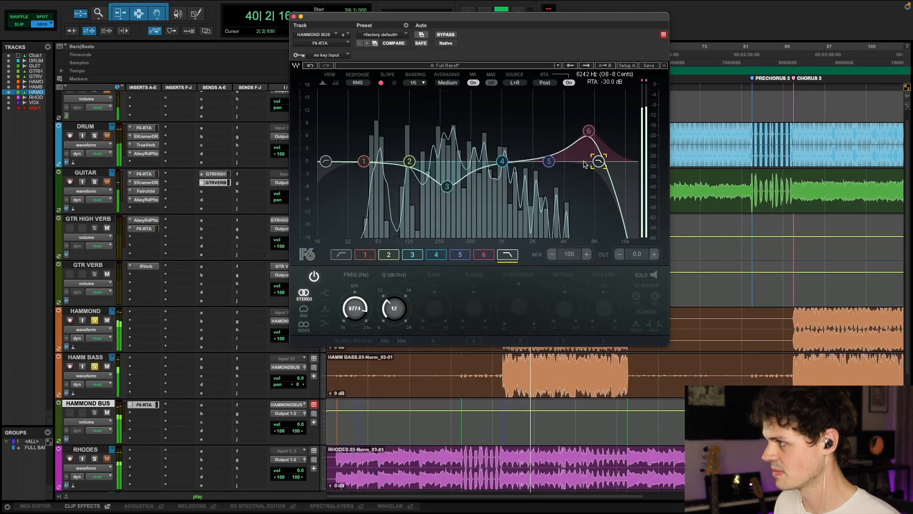
pyautogui.moveTo(600, 163); pyautogui.dragTo(597, 163)
pyautogui.press('space')
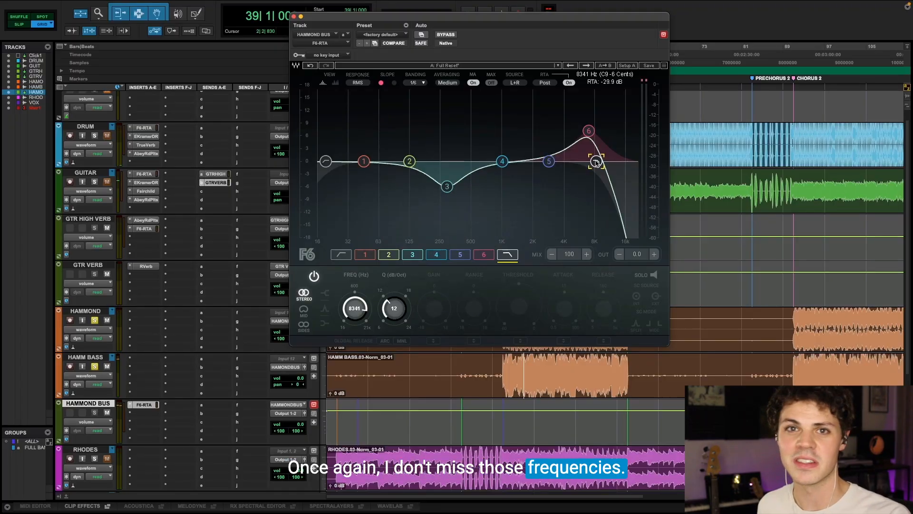
# - Locate the whistling noise by boosting band 5 by 13.1 dB at about 4.2 kHz with a Q of 5.5
pyautogui.press('space')
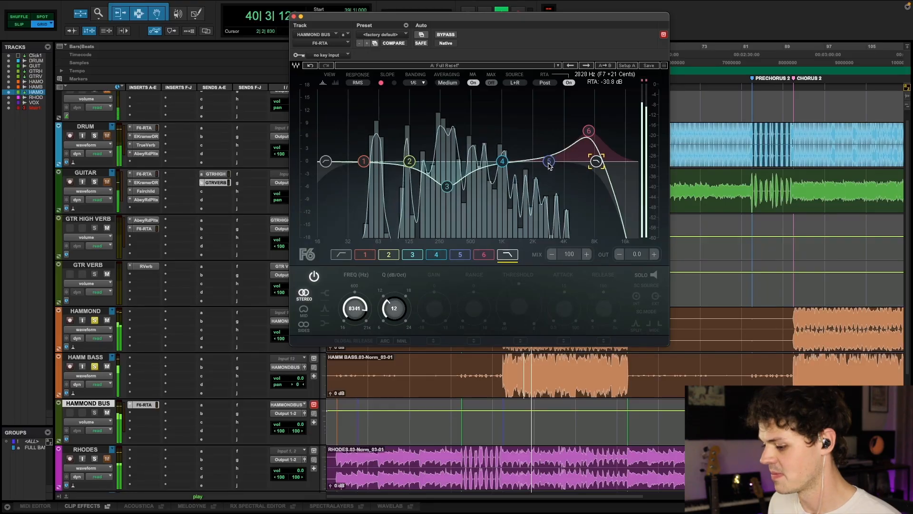
pyautogui.press('space')
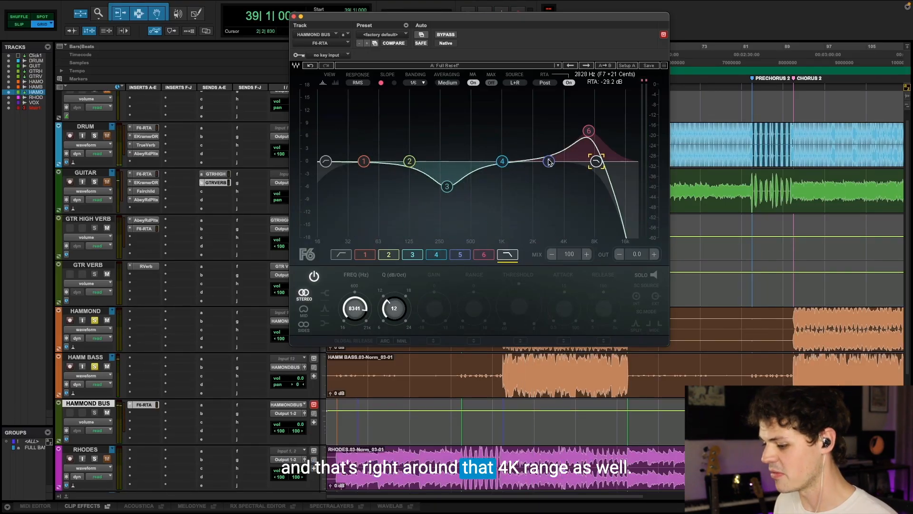
pyautogui.moveTo(549, 162); pyautogui.dragTo(566, 125)
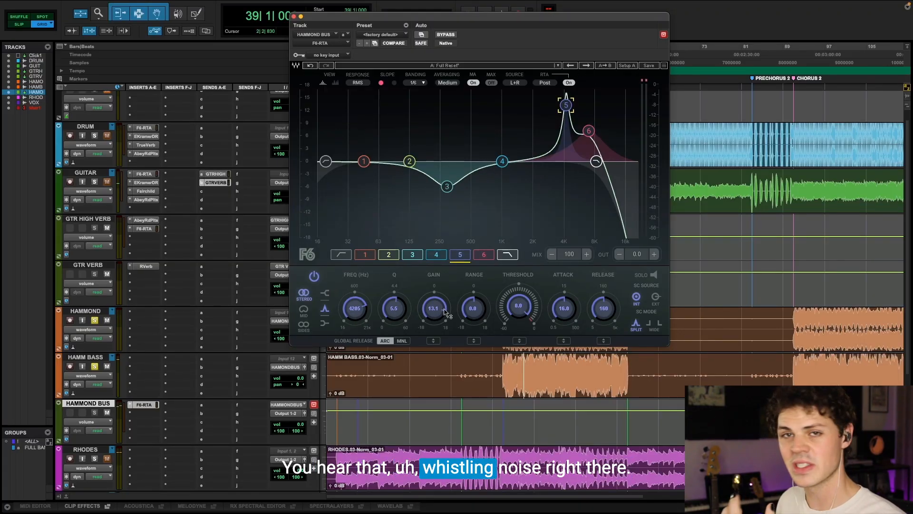
pyautogui.press('space')
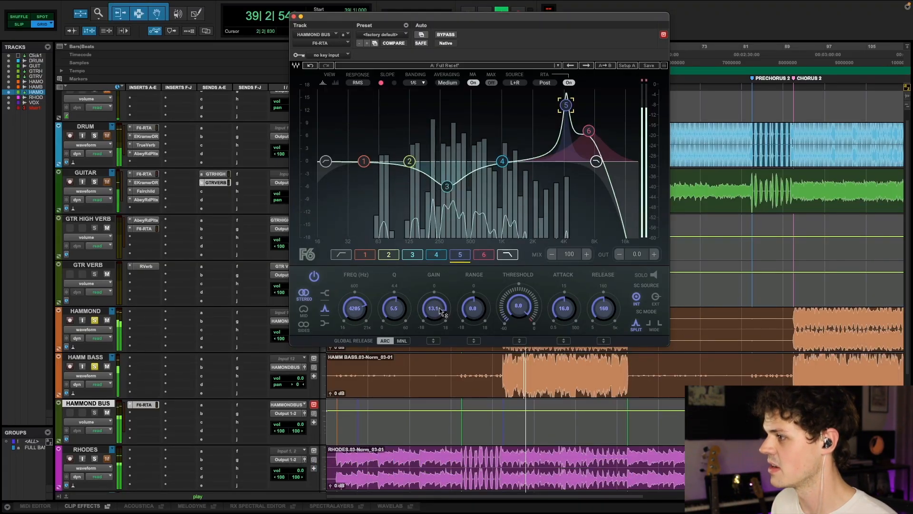
pyautogui.press('space')
# - Turn band 5 into a narrow cut of 10.4 dB with a Q of 8.6 while listening
pyautogui.moveTo(442, 311); pyautogui.dragTo(442, 338)
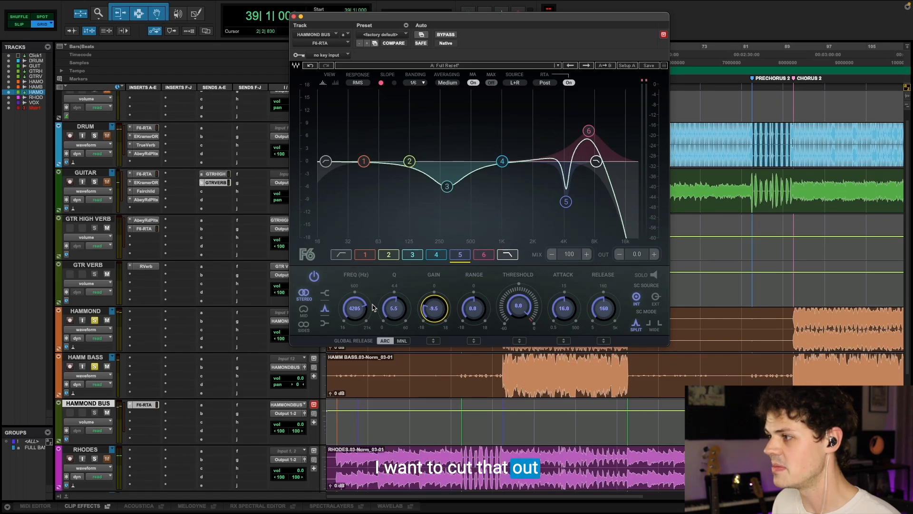
pyautogui.press('space')
pyautogui.moveTo(393, 308); pyautogui.dragTo(438, 309)
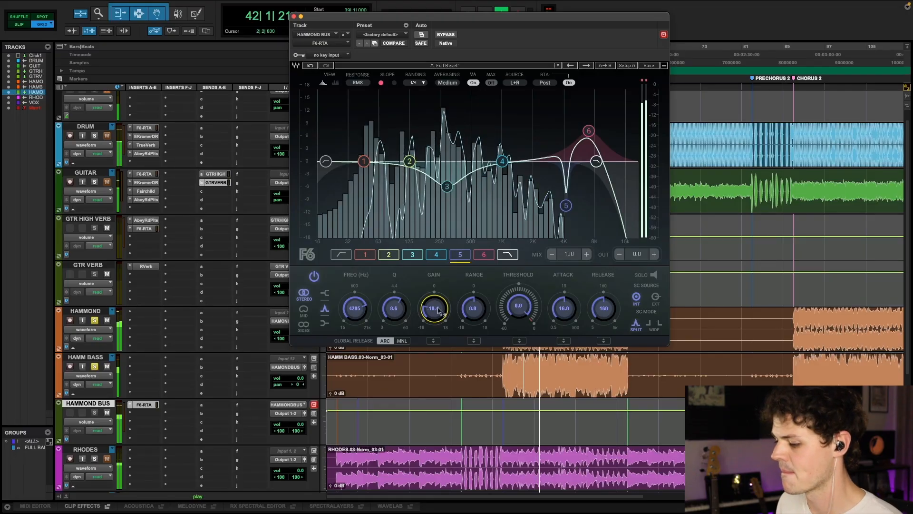
pyautogui.press('space')
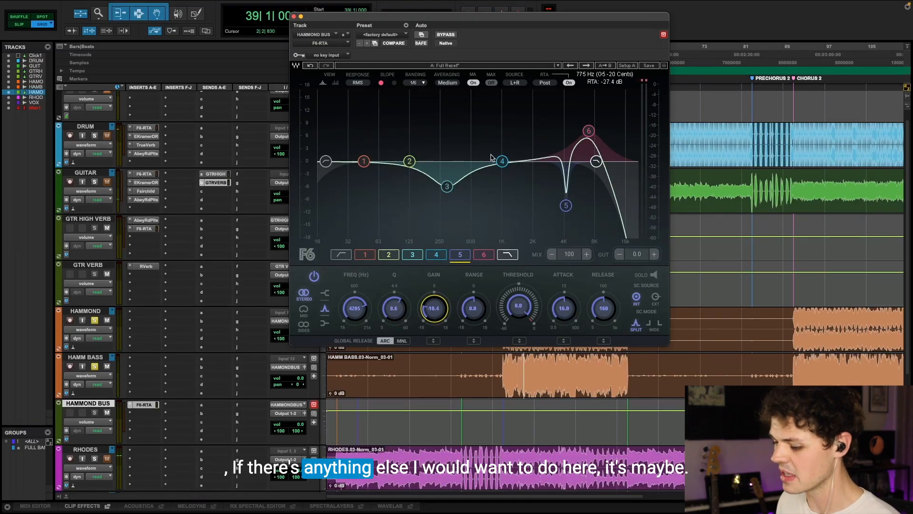
# - Boost band 1 slightly at 72 Hz and band 4 by 3.2 dB at about 835 Hz, checking each during playback
pyautogui.moveTo(364, 161); pyautogui.dragTo(375, 152)
pyautogui.press('space')
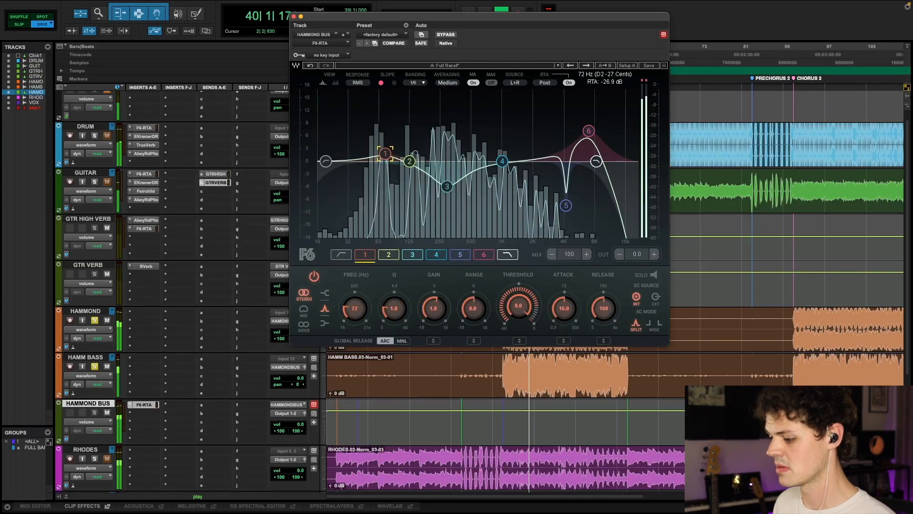
pyautogui.press('space')
pyautogui.moveTo(503, 163); pyautogui.dragTo(495, 148)
pyautogui.press('space')
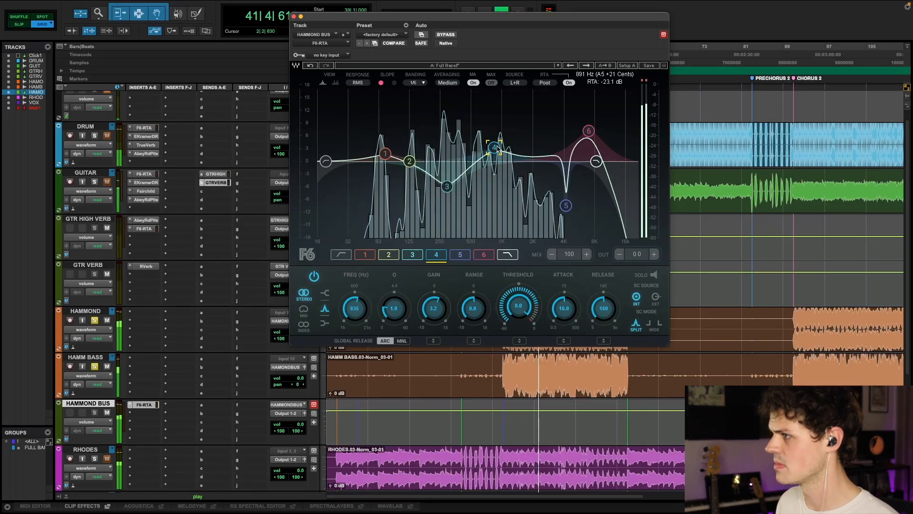
pyautogui.press('space')
# - Insert the stereo C4 multiband compressor after the EQ on the HAMMOND BUS track
pyautogui.click(144, 413)
pyautogui.moveTo(175, 414)
pyautogui.moveTo(267, 407)
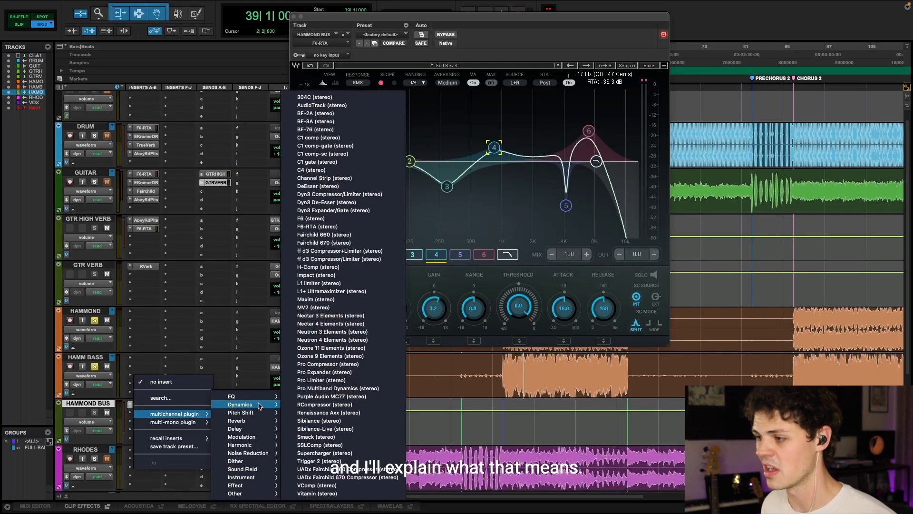
pyautogui.click(333, 170)
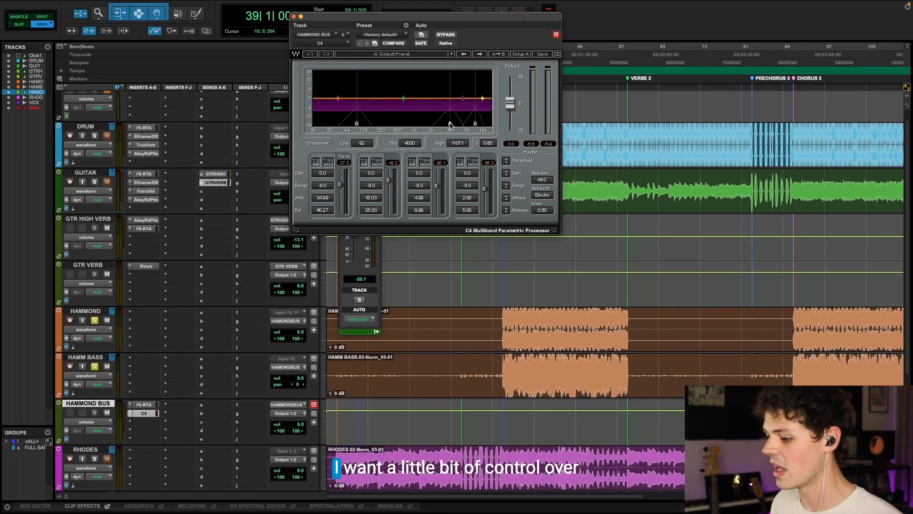
# - Set the C4 crossovers to 200 Hz for low, just under 2 kHz for mid and 7772 Hz for high
pyautogui.moveTo(357, 124); pyautogui.dragTo(376, 123)
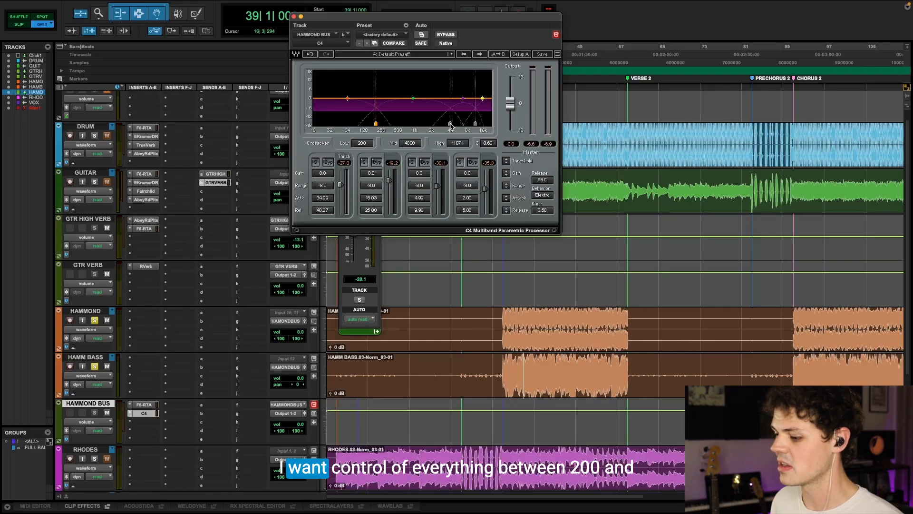
pyautogui.moveTo(450, 124); pyautogui.dragTo(432, 124)
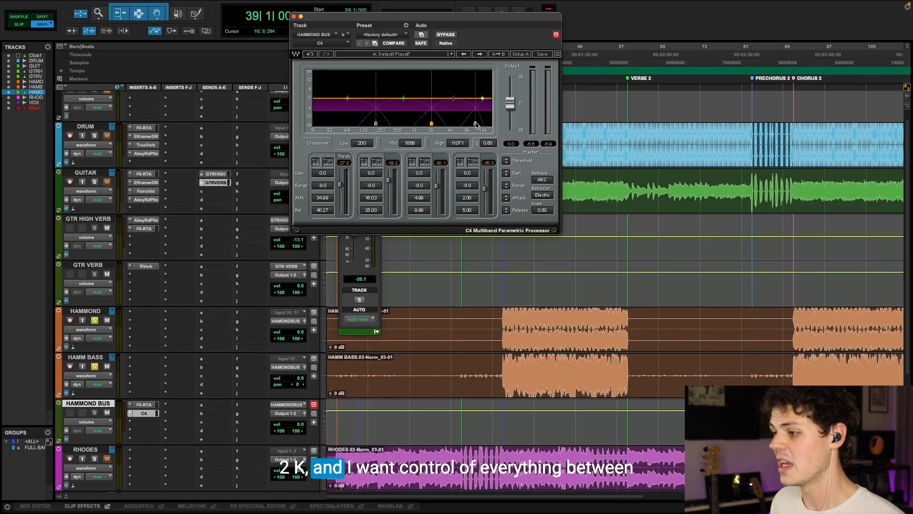
pyautogui.moveTo(476, 124); pyautogui.dragTo(467, 124)
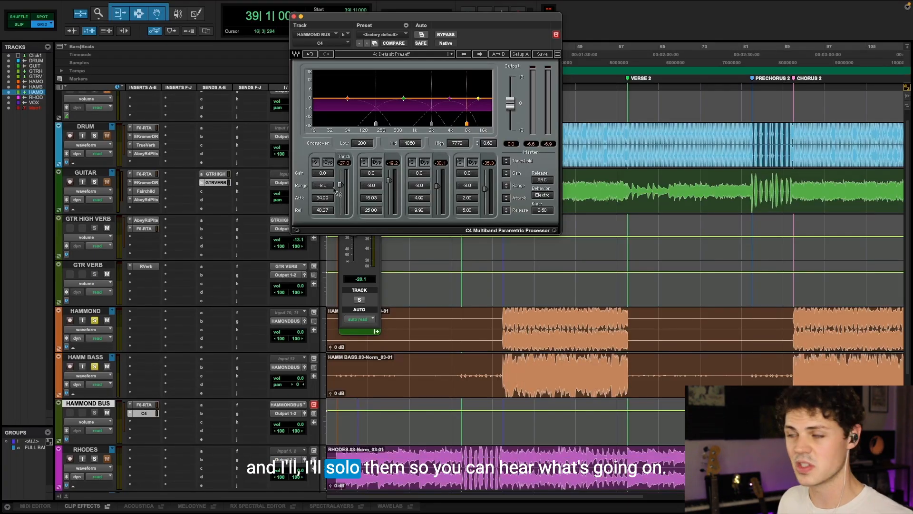
# - Solo the C4's lowest band and set its threshold to -24.1 during playback
pyautogui.press('space')
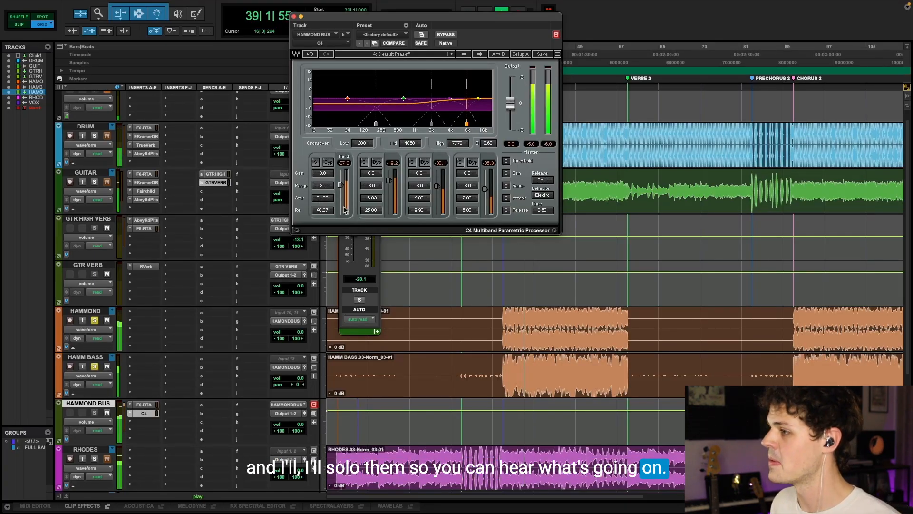
pyautogui.press('space')
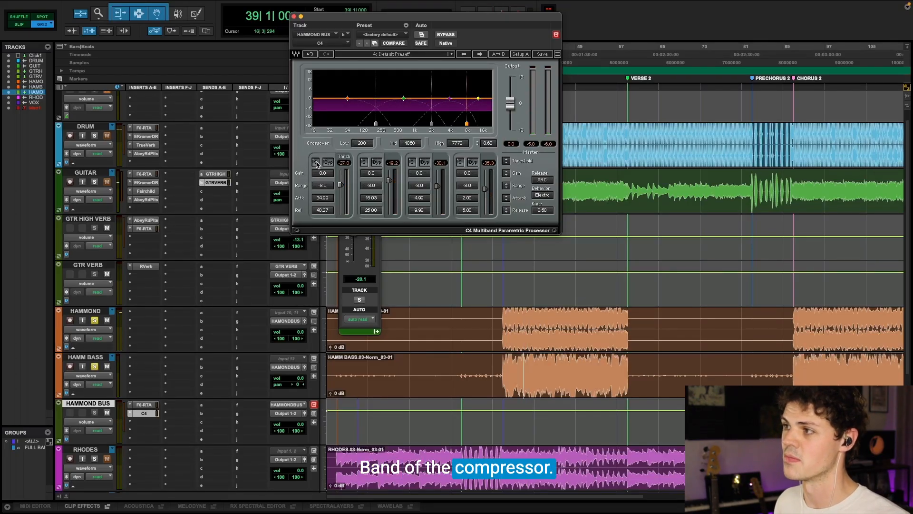
pyautogui.click(316, 163)
pyautogui.press('space')
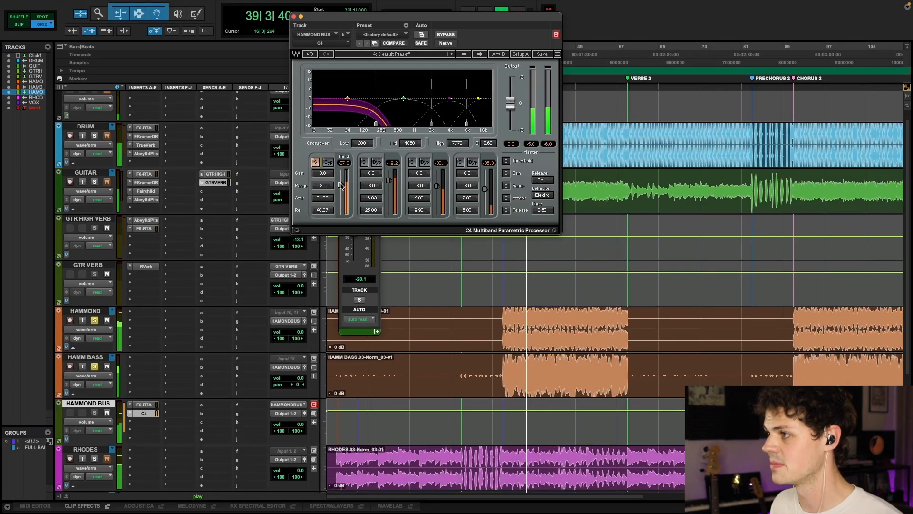
pyautogui.moveTo(341, 184); pyautogui.dragTo(340, 183)
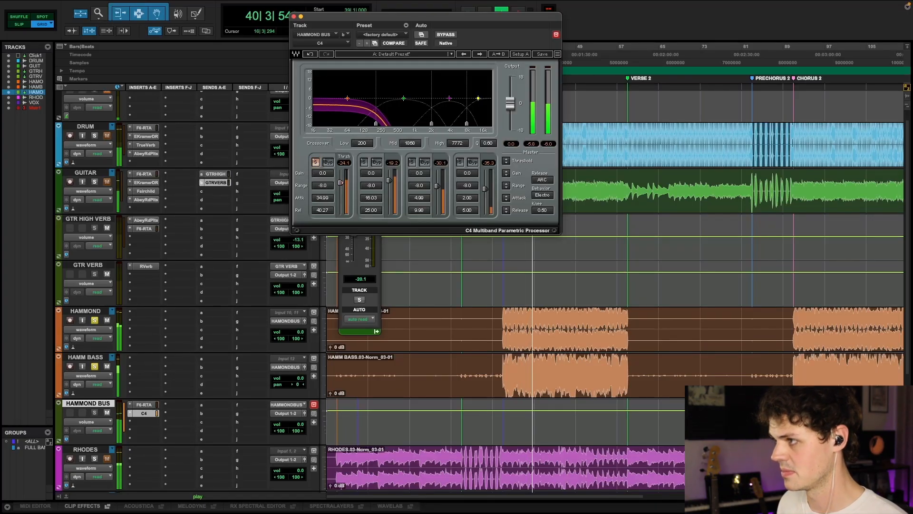
# - Fine-tune the C4's lowest band during playback, setting its threshold to -25.7 and its gain to 7.5
pyautogui.moveTo(341, 182); pyautogui.dragTo(341, 182)
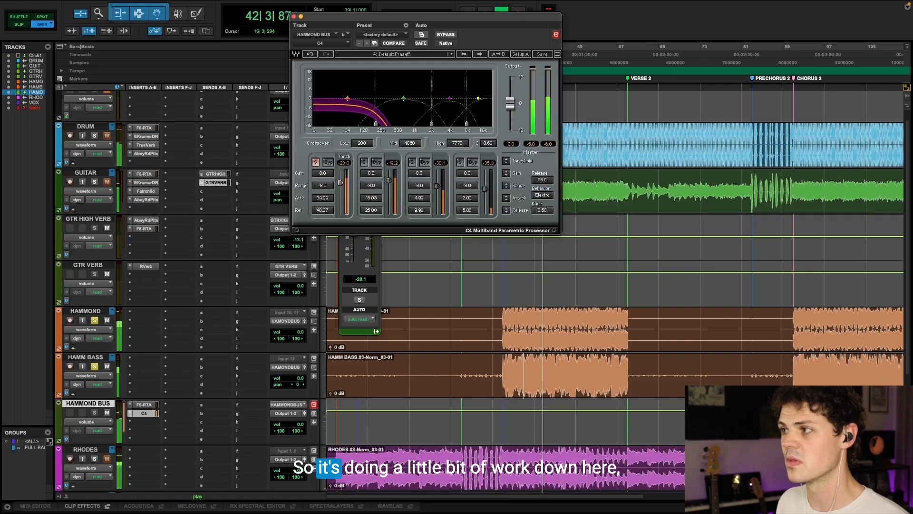
pyautogui.moveTo(340, 183); pyautogui.dragTo(340, 184)
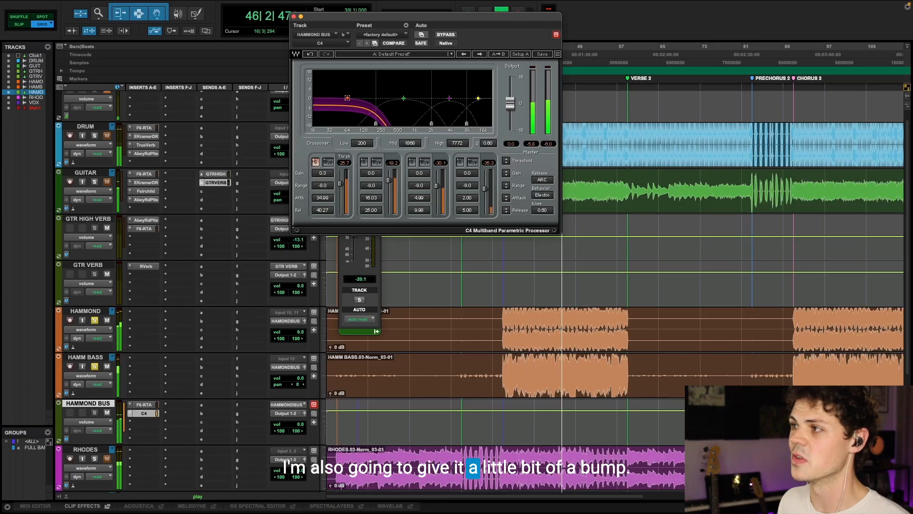
# - Solo only the C4's low-mid band and set its threshold to -13.4 during playback
pyautogui.click(366, 163)
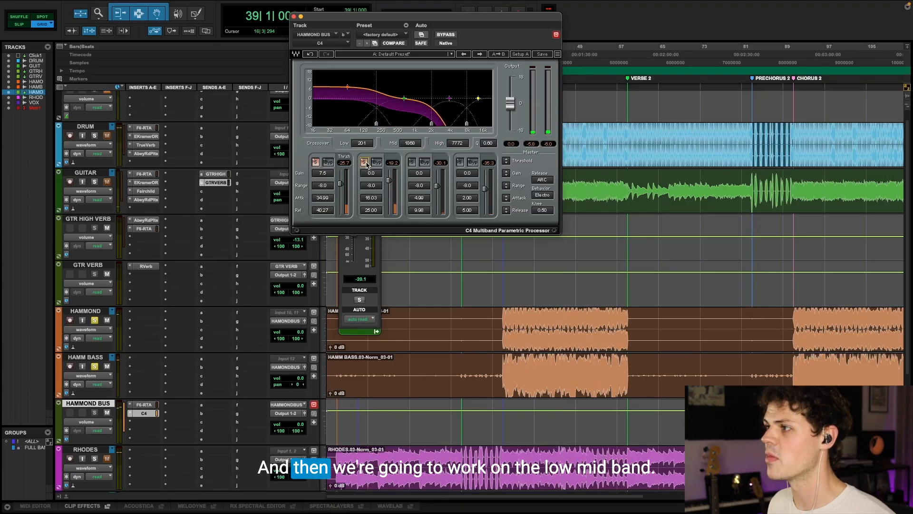
pyautogui.click(316, 162)
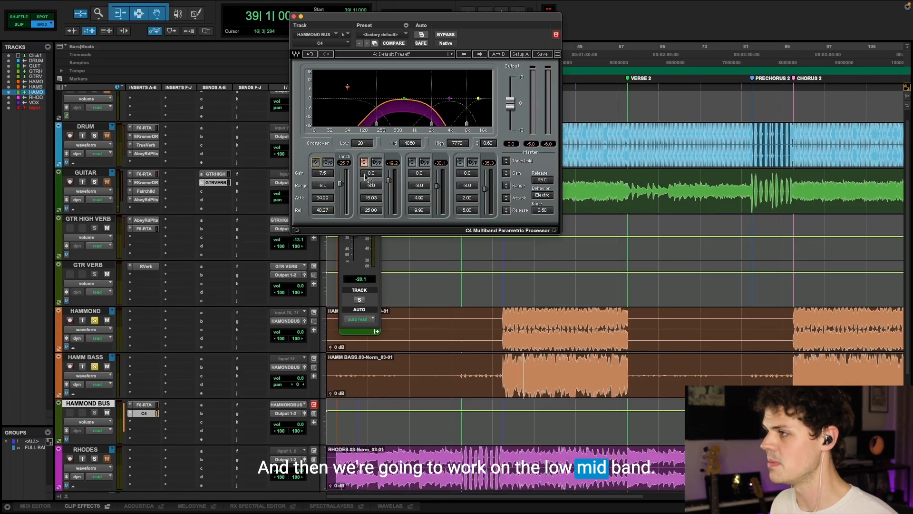
pyautogui.press('space')
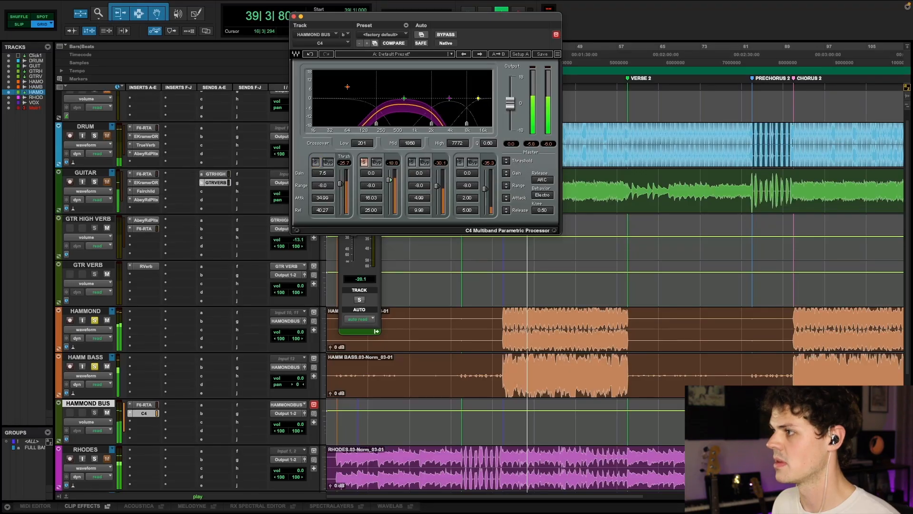
pyautogui.moveTo(389, 177); pyautogui.dragTo(389, 177)
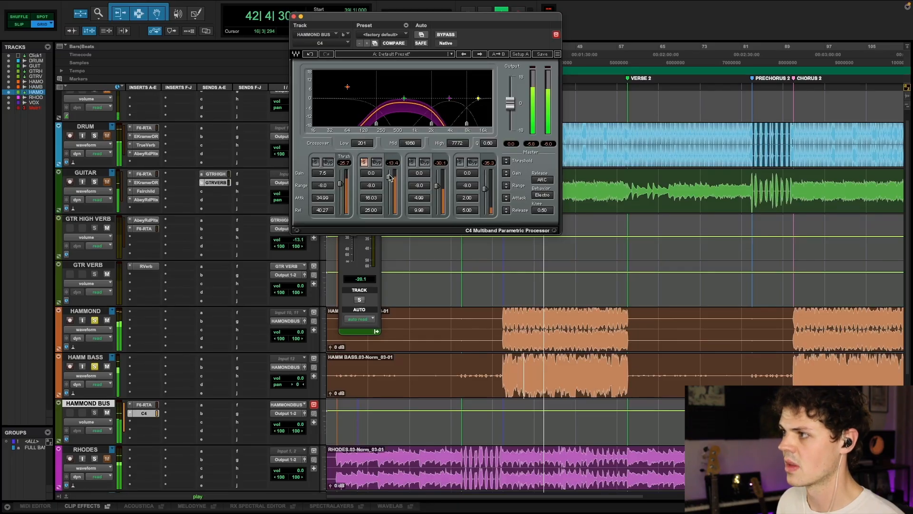
pyautogui.press('space')
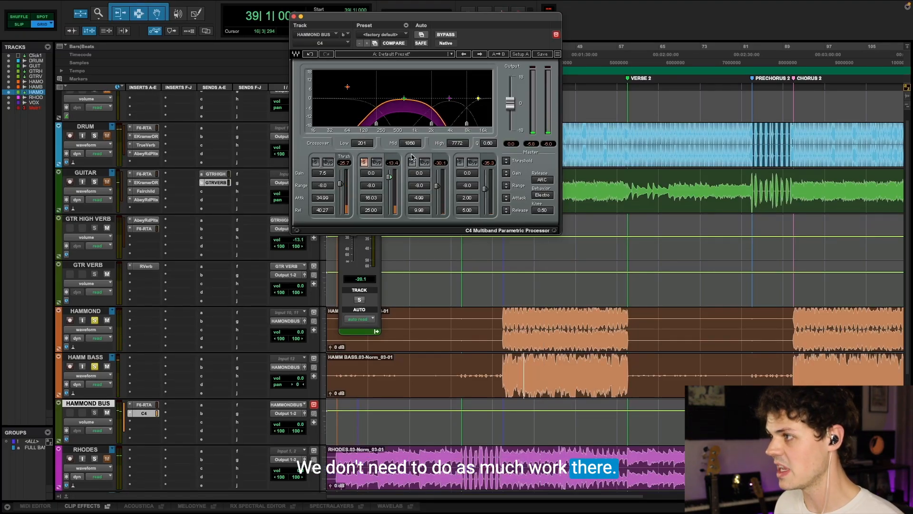
# - Solo only the C4's high-mid band, set its threshold to -40.2 and audition it during playback
pyautogui.click(412, 162)
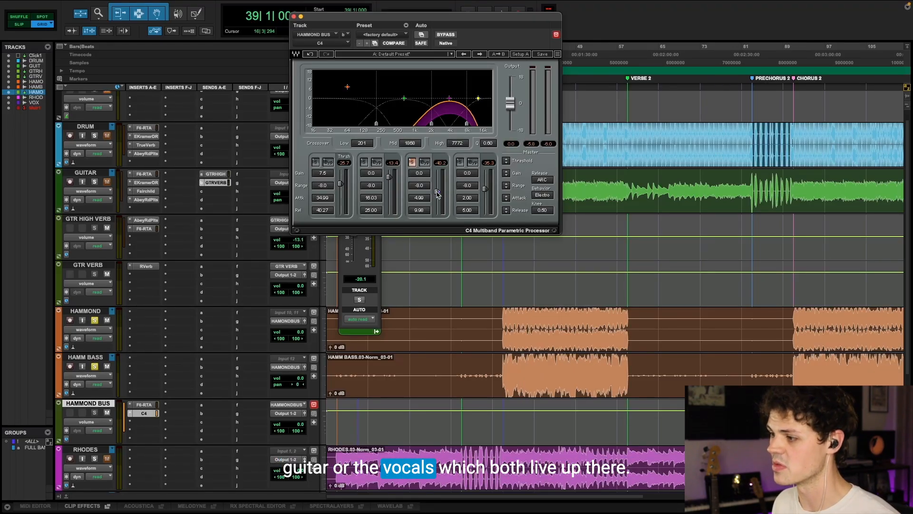
pyautogui.press('space')
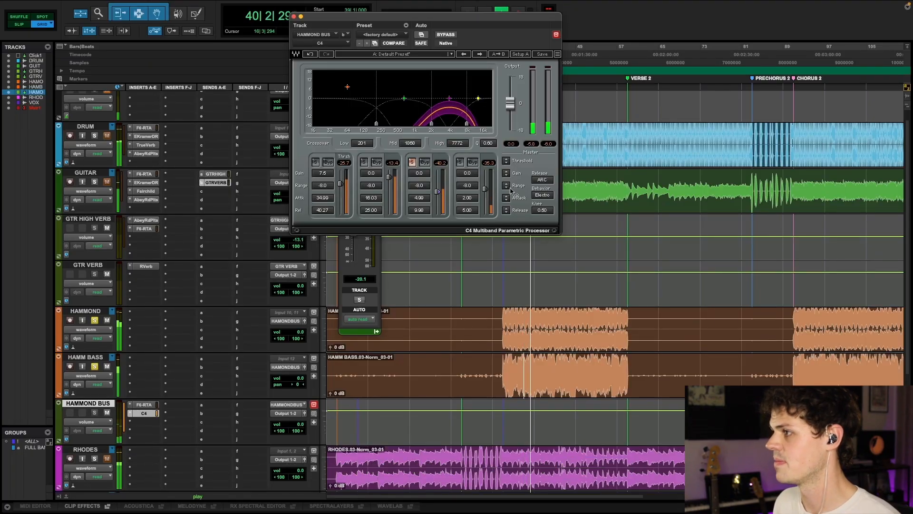
pyautogui.press('space')
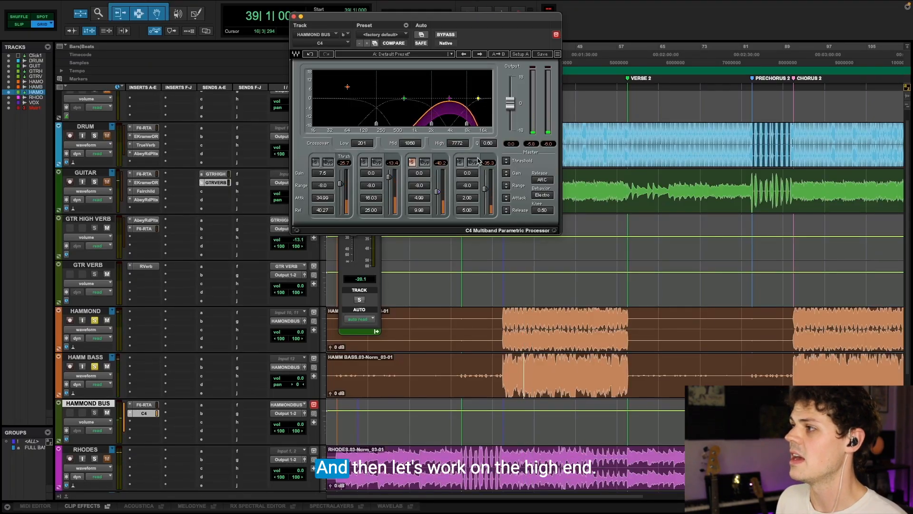
# - Solo only the C4's highest band, audition it, lower its threshold to about -60 and clear the band solo
pyautogui.click(460, 163)
pyautogui.click(412, 162)
pyautogui.press('space')
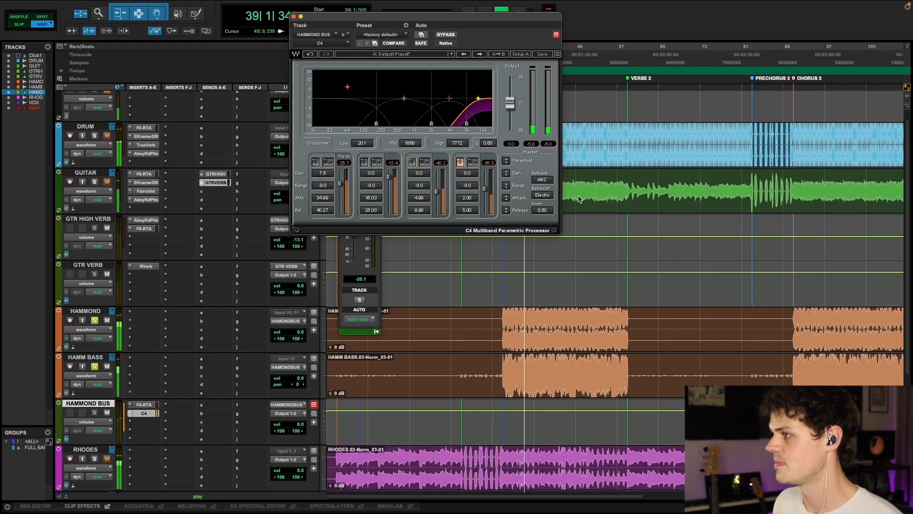
pyautogui.press('space')
pyautogui.click(460, 163)
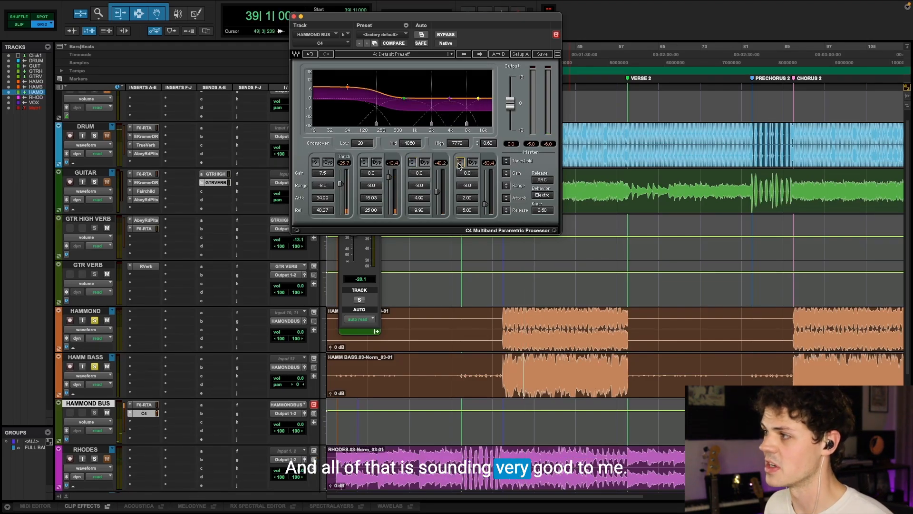
# - Audition all C4 bands together and lower the plugin's output level to -2.0 to prevent clipping
pyautogui.press('space')
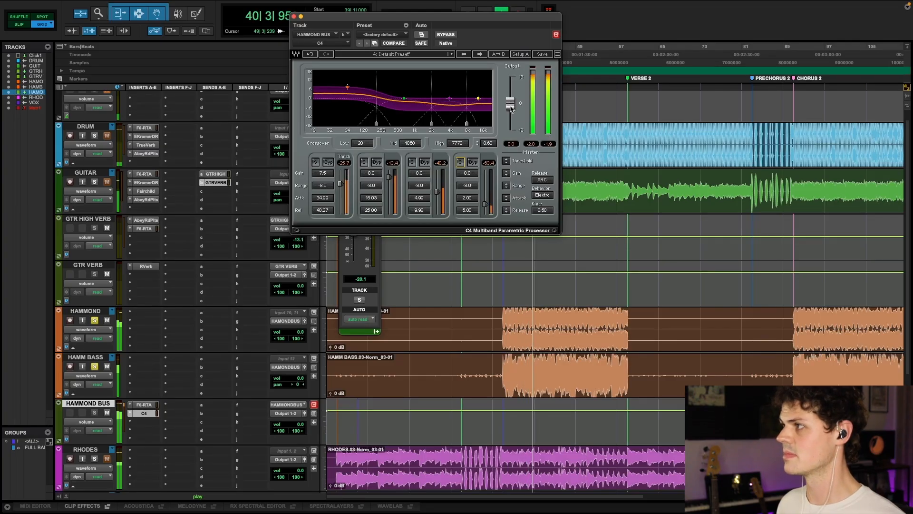
pyautogui.press('space')
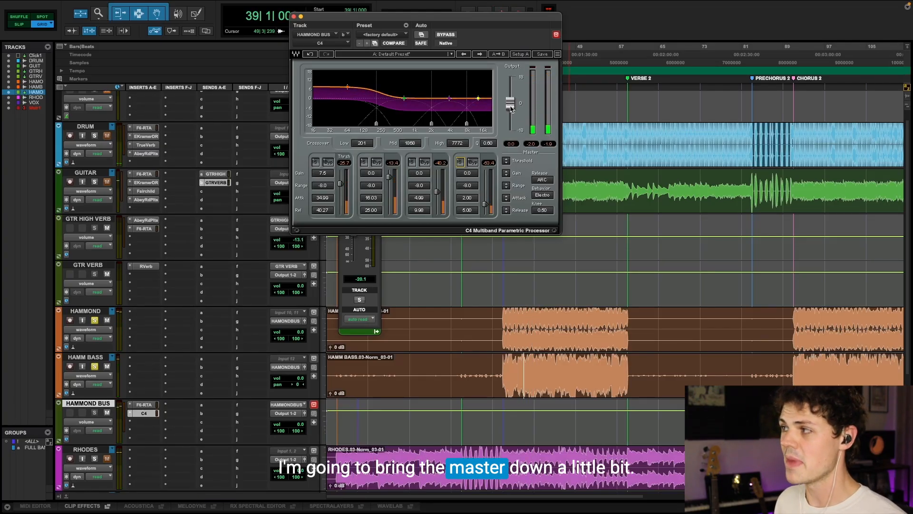
pyautogui.moveTo(510, 104); pyautogui.dragTo(510, 106)
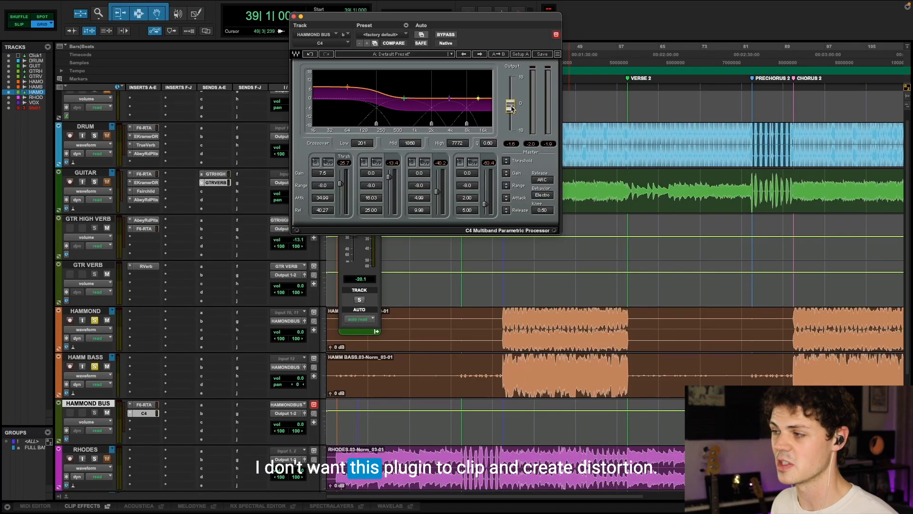
pyautogui.moveTo(510, 106); pyautogui.dragTo(510, 107)
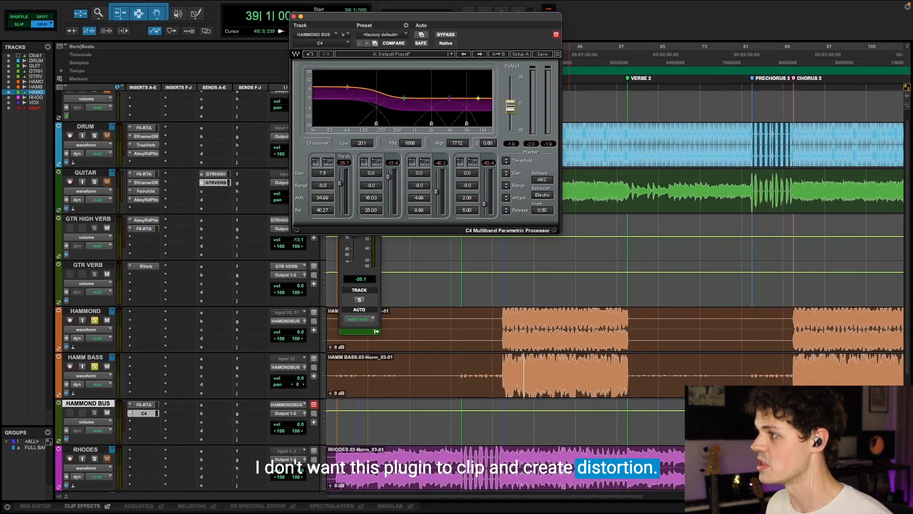
pyautogui.press('space')
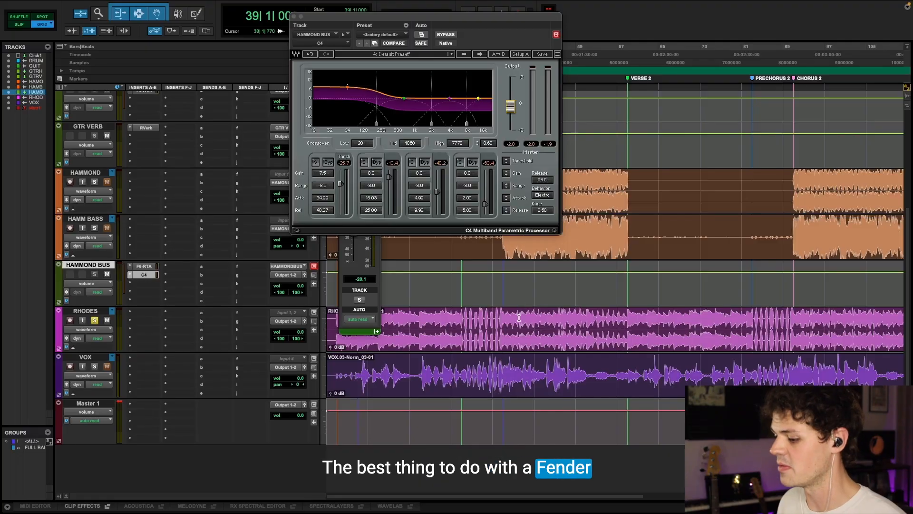
# - Insert the stereo F6-RTA equalizer in the first insert slot of the RHODES track
pyautogui.click(148, 315)
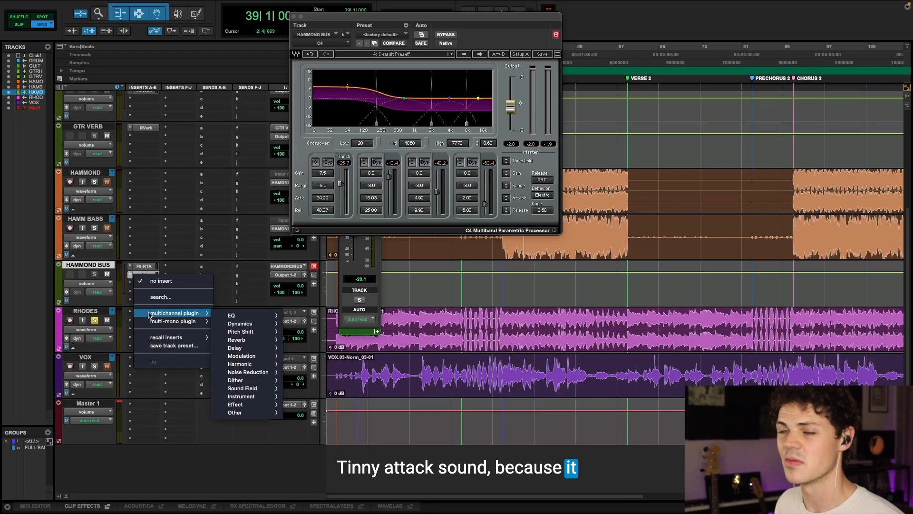
pyautogui.moveTo(275, 318)
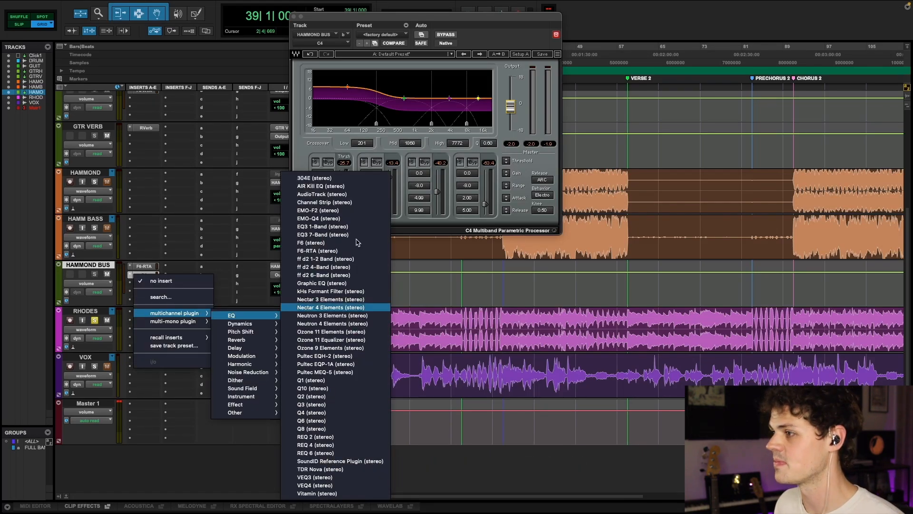
pyautogui.click(345, 251)
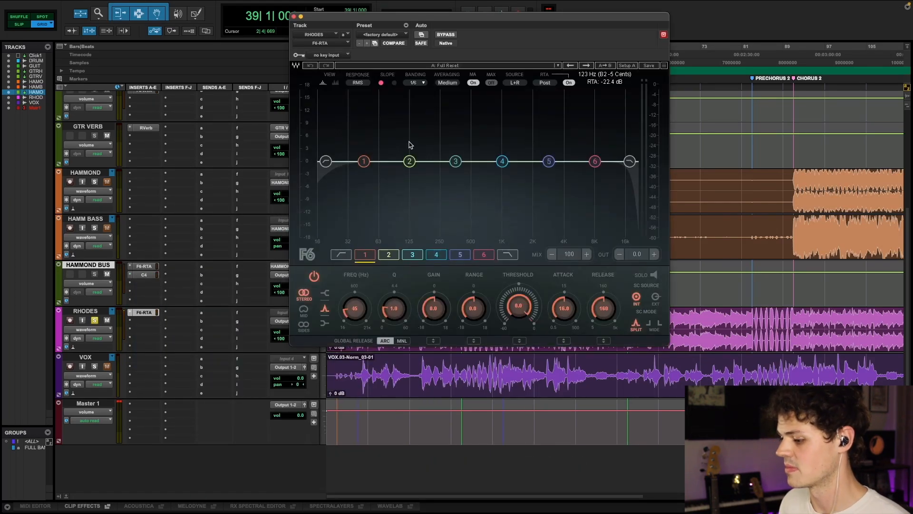
# - Boost F6 band 5 by 10.7 dB at 5922 Hz and set the high-pass filter to 99 Hz during playback
pyautogui.press('space')
pyautogui.moveTo(550, 160); pyautogui.dragTo(581, 113)
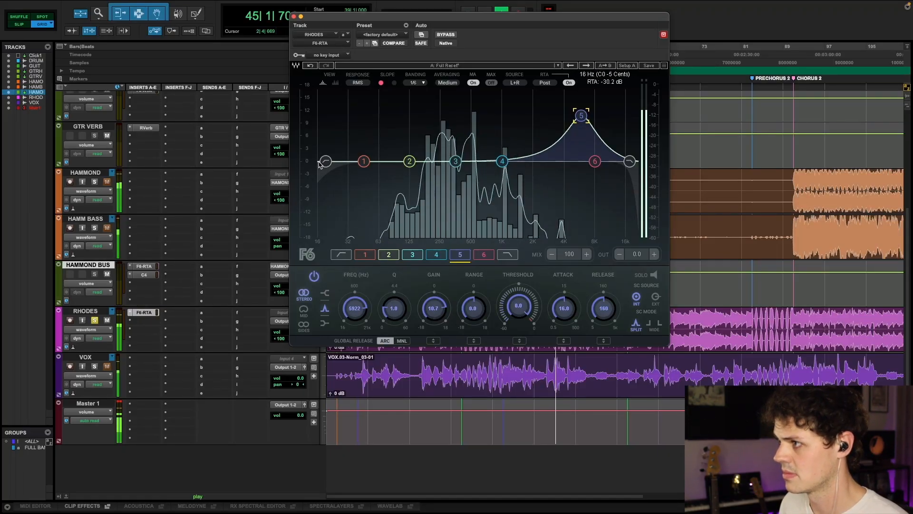
pyautogui.moveTo(324, 162); pyautogui.dragTo(400, 161)
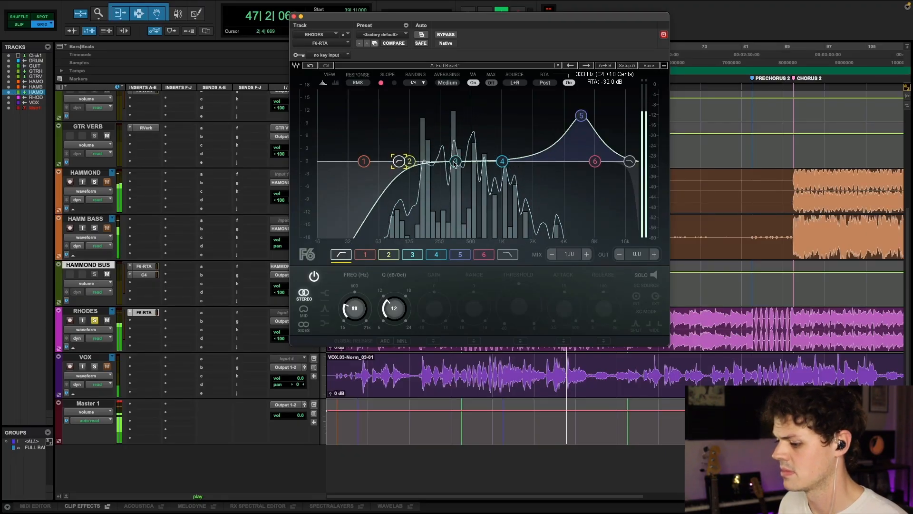
pyautogui.press('space')
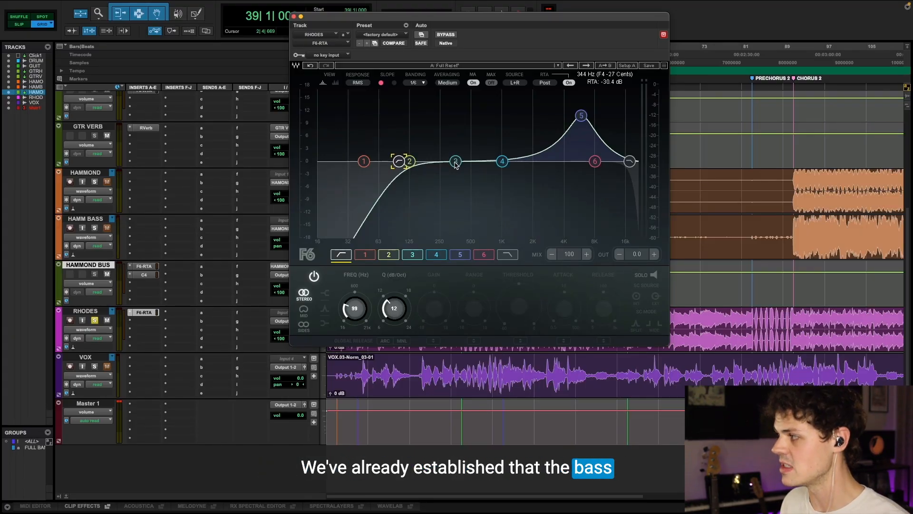
# - Cut F6 bands 2 and 3 by about 3 and 5 dB and set the high-pass filter to 86 Hz during playback
pyautogui.press('space')
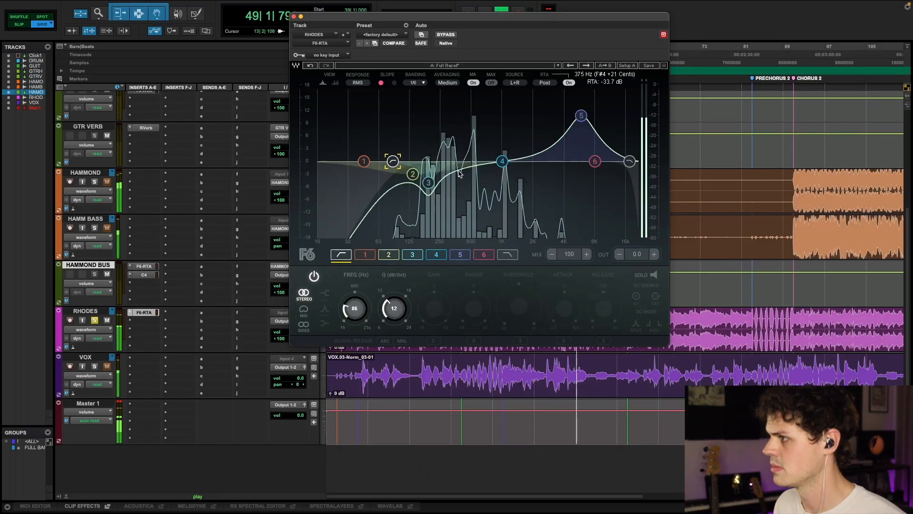
pyautogui.press('space')
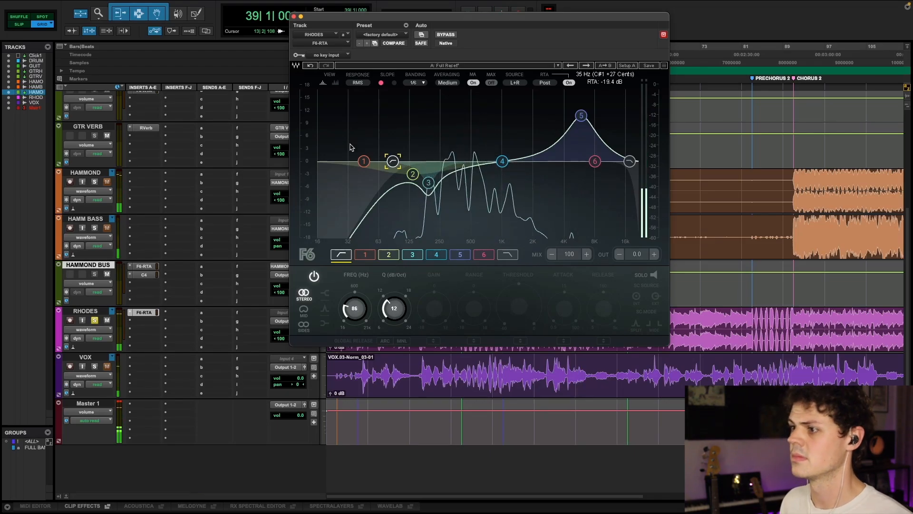
# - Insert the stereo Fairchild 670 compressor after the EQ on the RHODES track and adjust its compression during playback
pyautogui.click(145, 324)
pyautogui.moveTo(175, 322)
pyautogui.moveTo(240, 332)
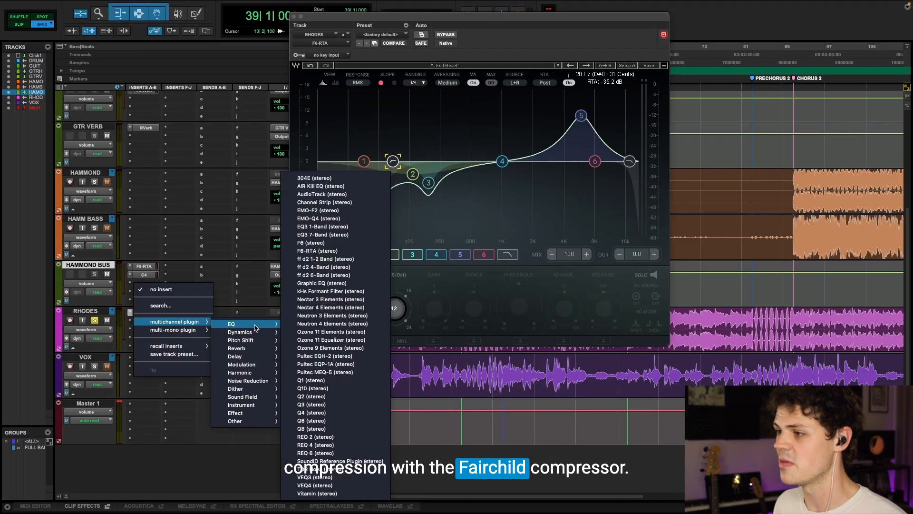
pyautogui.click(347, 477)
pyautogui.press('space')
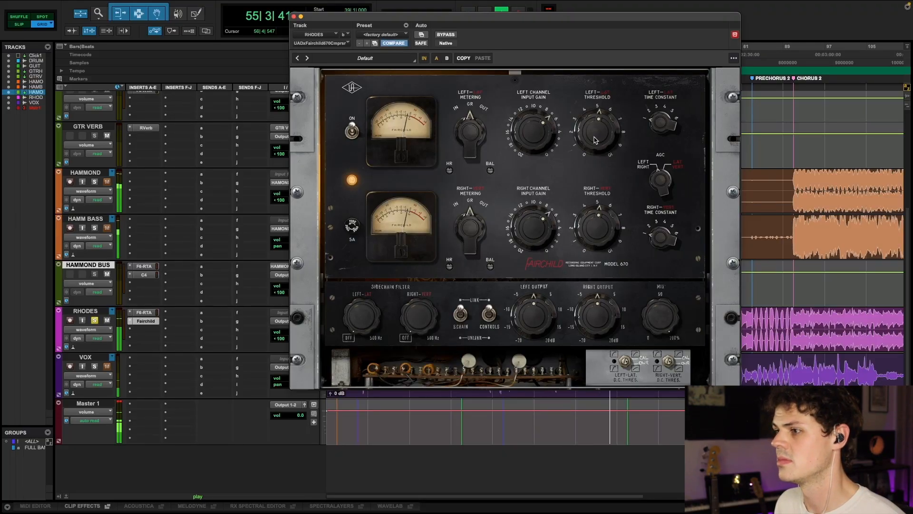
pyautogui.press('space')
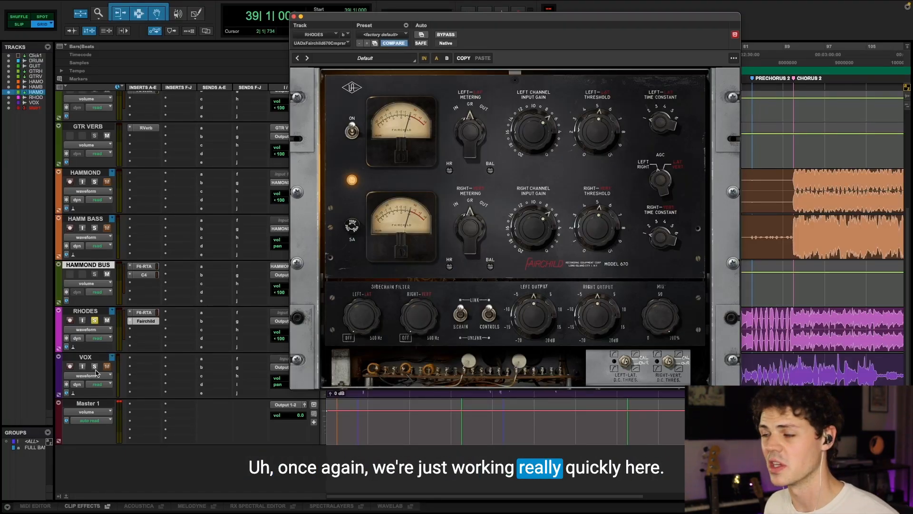
# - Close the Fairchild compressor, solo the VOX track instead of RHODES and listen to the raw vocal in verse 1
pyautogui.click(294, 17)
pyautogui.click(94, 367)
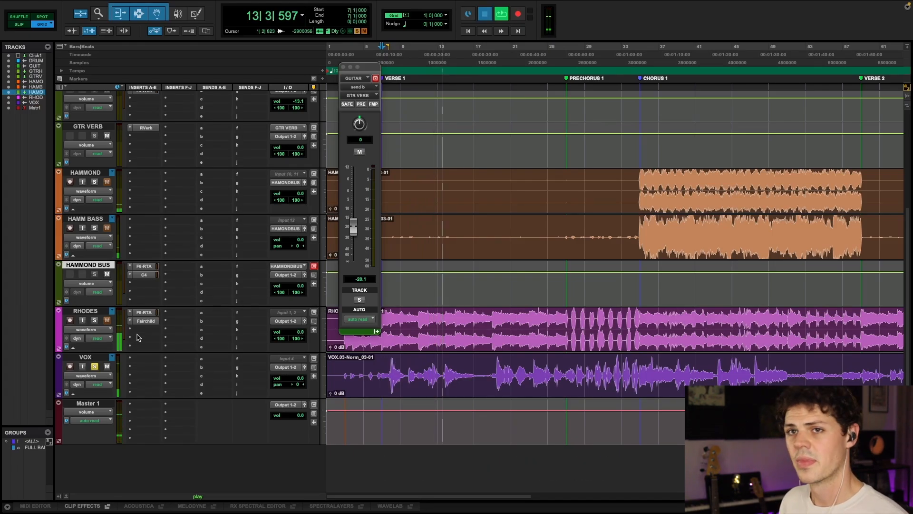
pyautogui.press('space')
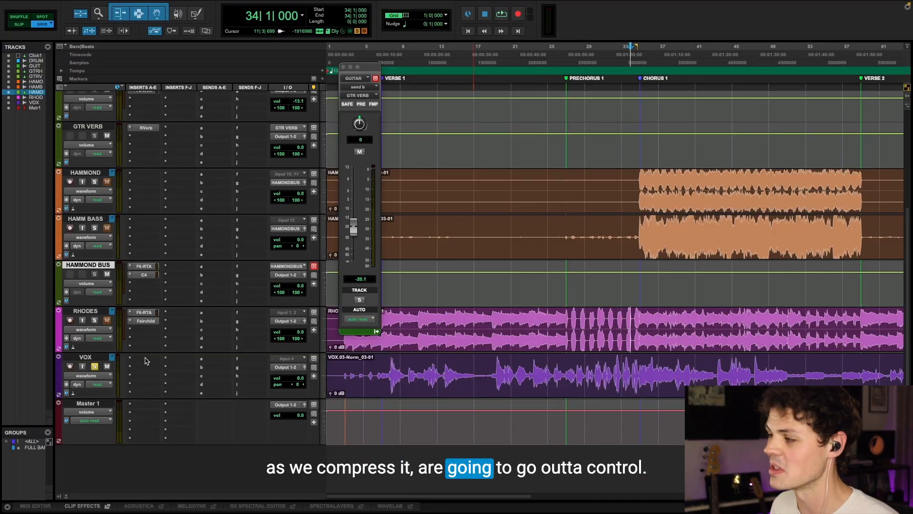
# - Insert the Sibilance de-esser on the VOX track and audition it from bar 34, just before chorus 1
pyautogui.press('space')
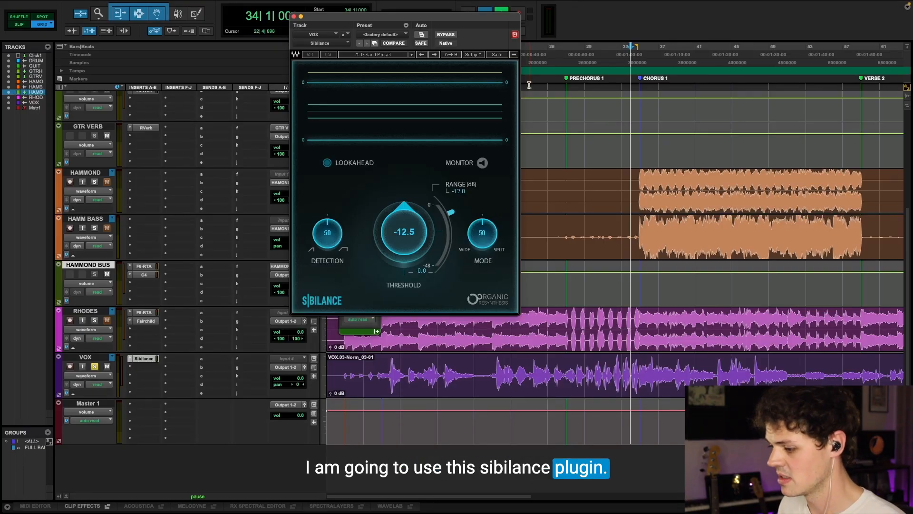
pyautogui.press('space')
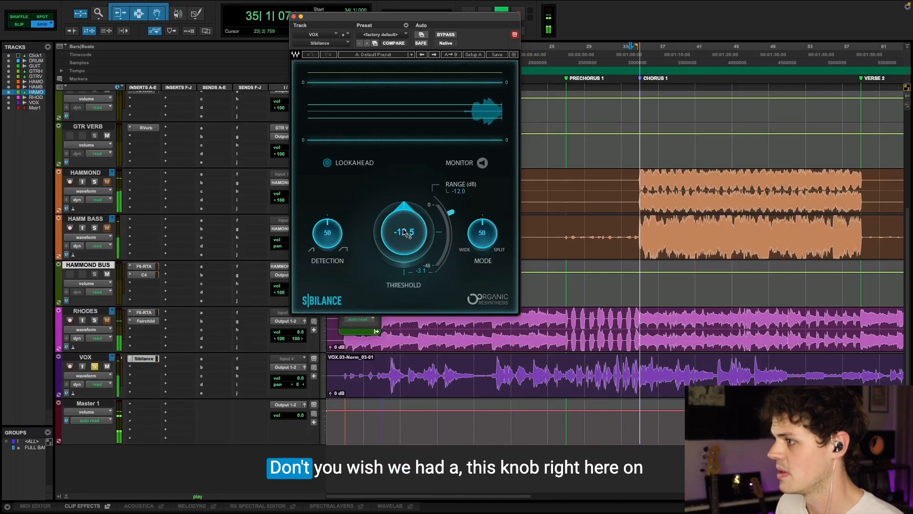
pyautogui.press('space')
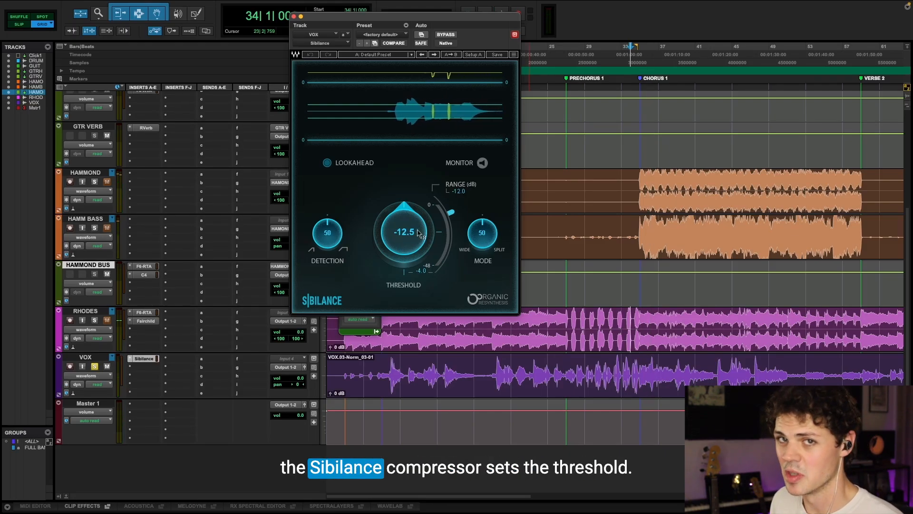
# - Set the Sibilance threshold to -15.0 and the range to -15.0 dB while playing back verse 1
pyautogui.moveTo(398, 228); pyautogui.dragTo(398, 253)
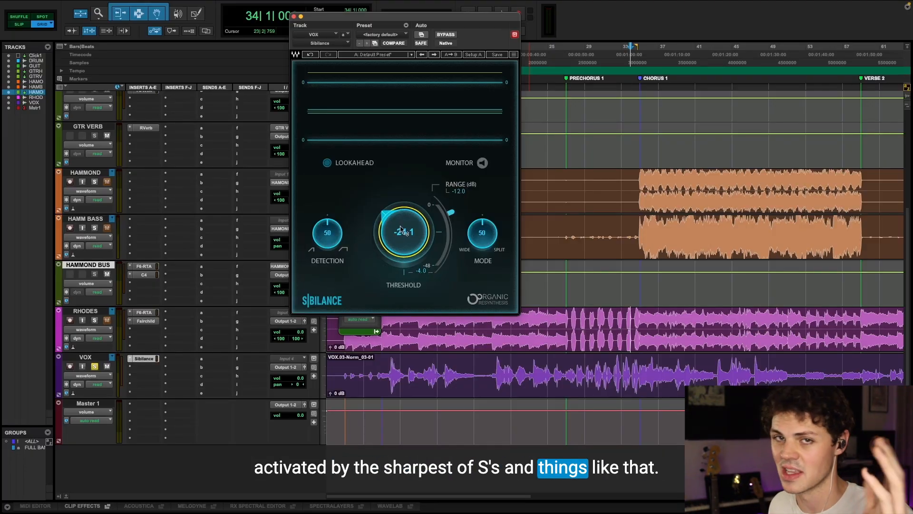
pyautogui.press('space')
pyautogui.moveTo(453, 214); pyautogui.dragTo(453, 218)
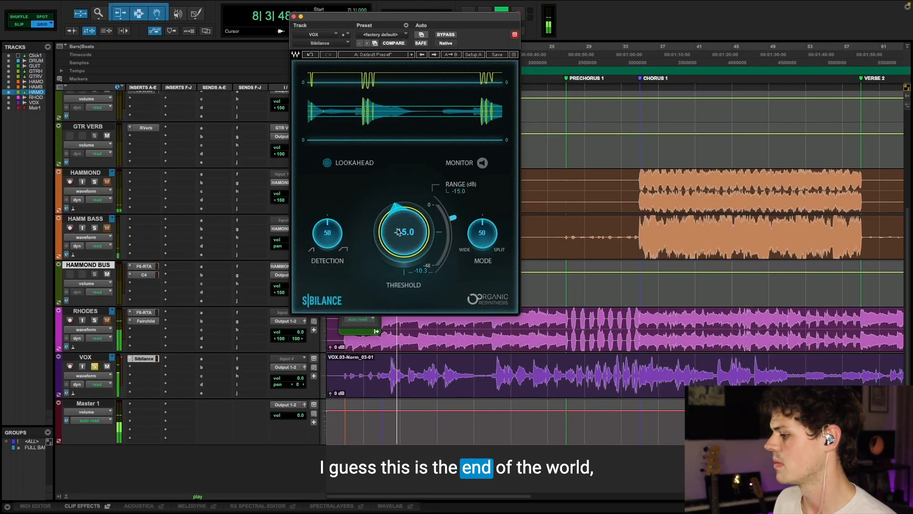
# - Stop playback, insert the mono F6-RTA EQ after Sibilance on the VOX track and listen to verse 1 through it
pyautogui.press('space')
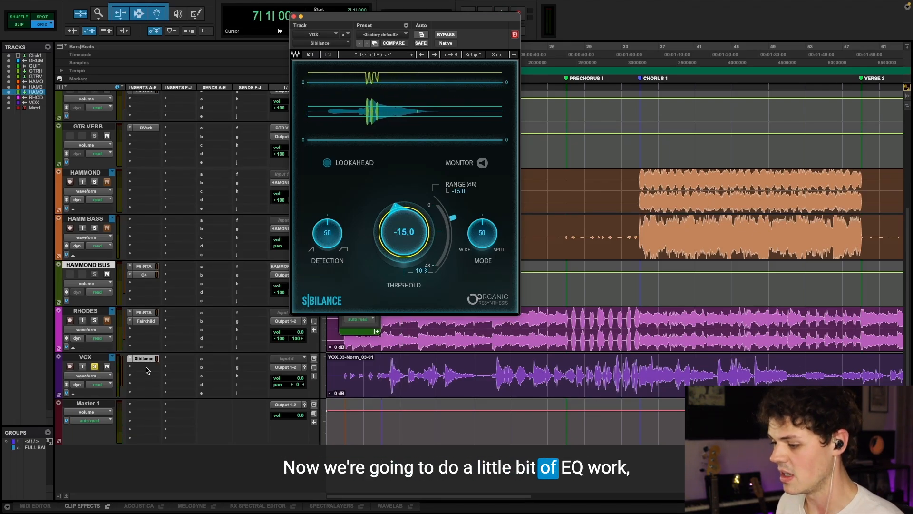
pyautogui.click(147, 369)
pyautogui.moveTo(157, 367)
pyautogui.moveTo(269, 372)
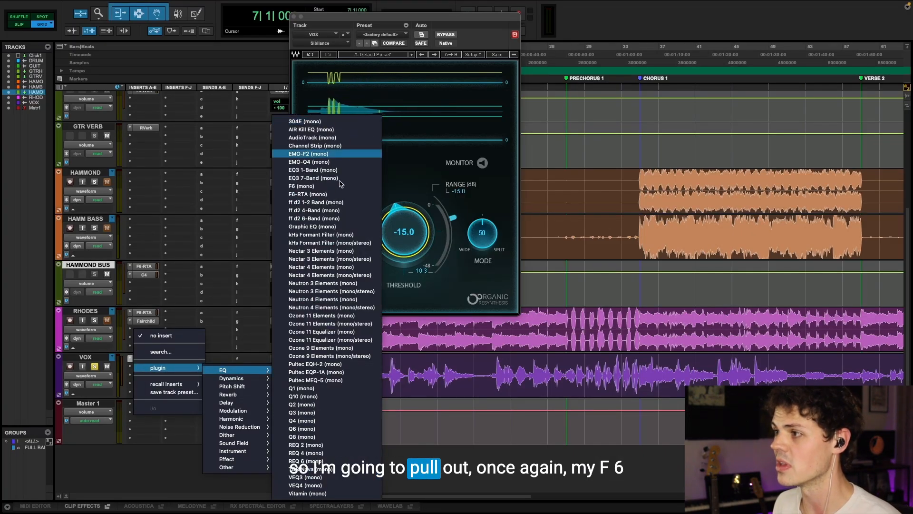
pyautogui.click(328, 195)
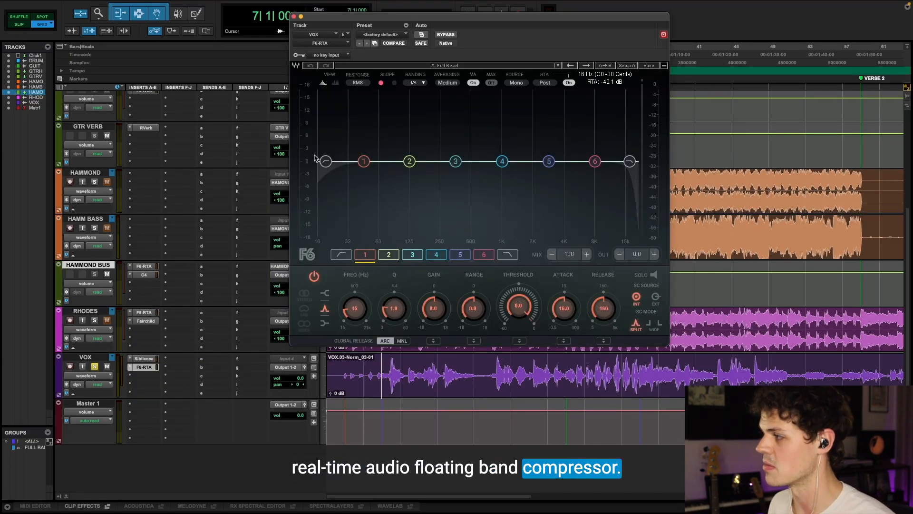
pyautogui.press('space')
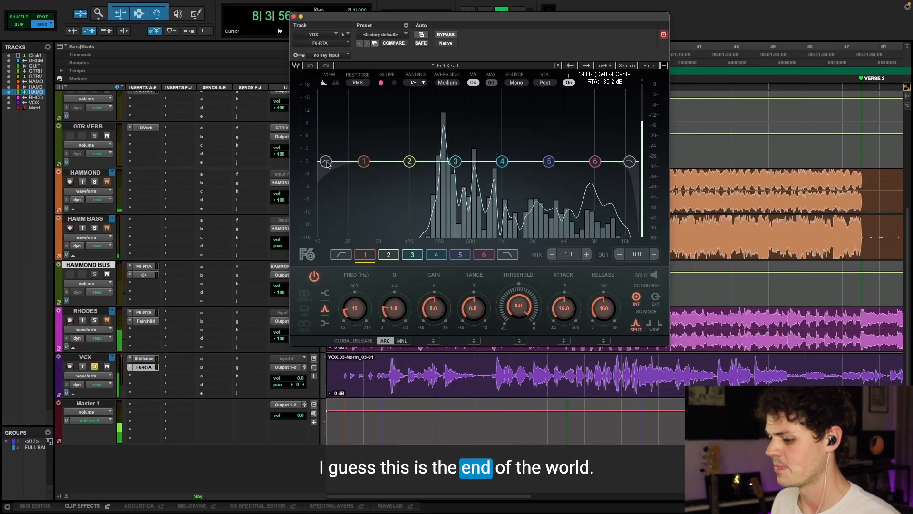
pyautogui.press('space')
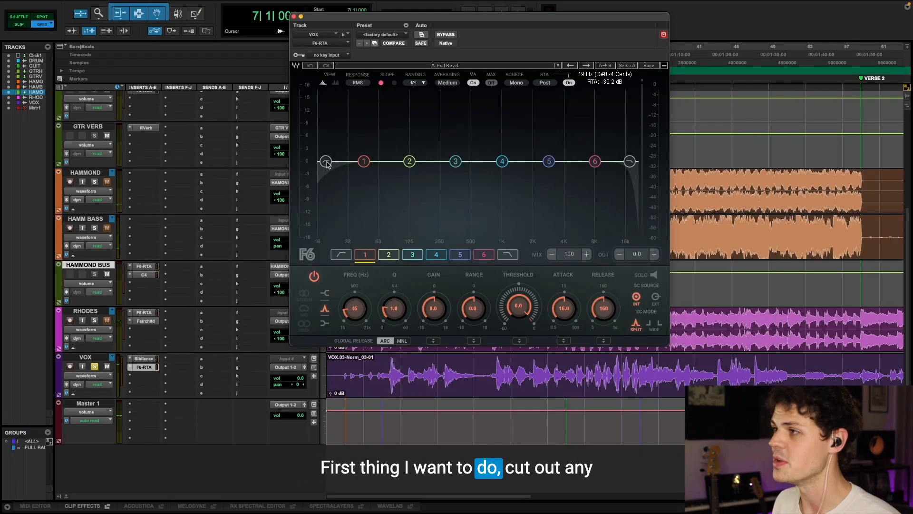
# - Raise the F6-RTA high-pass filter on the vocal to 179 Hz and audition the low cut
pyautogui.moveTo(327, 163); pyautogui.dragTo(425, 162)
pyautogui.press('space')
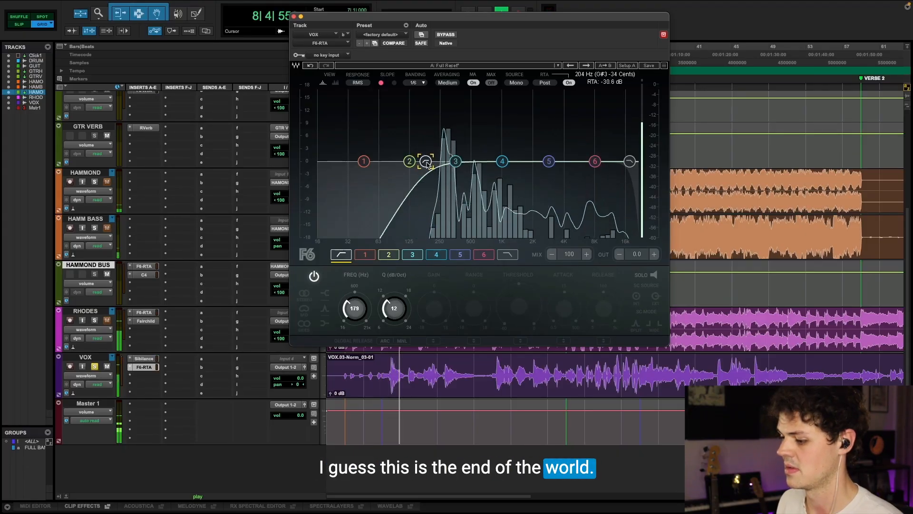
pyautogui.press('space')
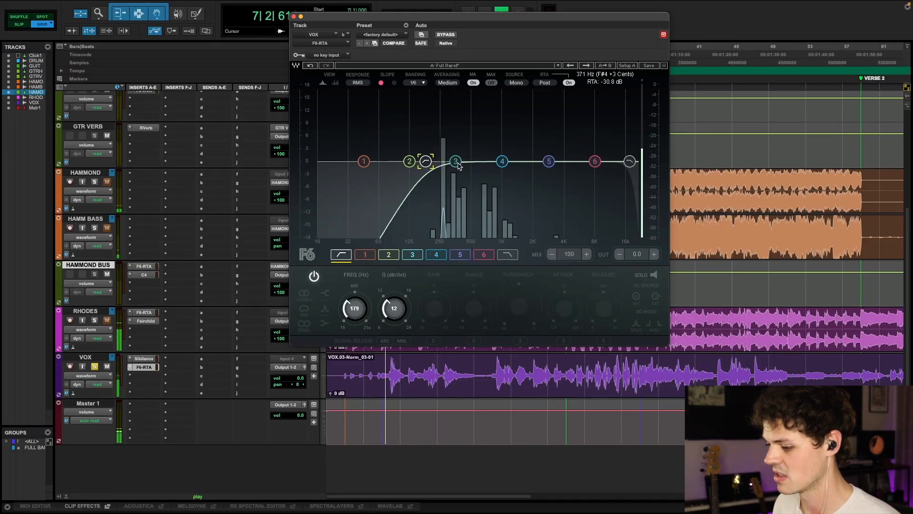
# - Sweep band 3 with a narrow boost during playback, and turn it into a cut at 495 Hz with a Q of 7.5
pyautogui.click(456, 161)
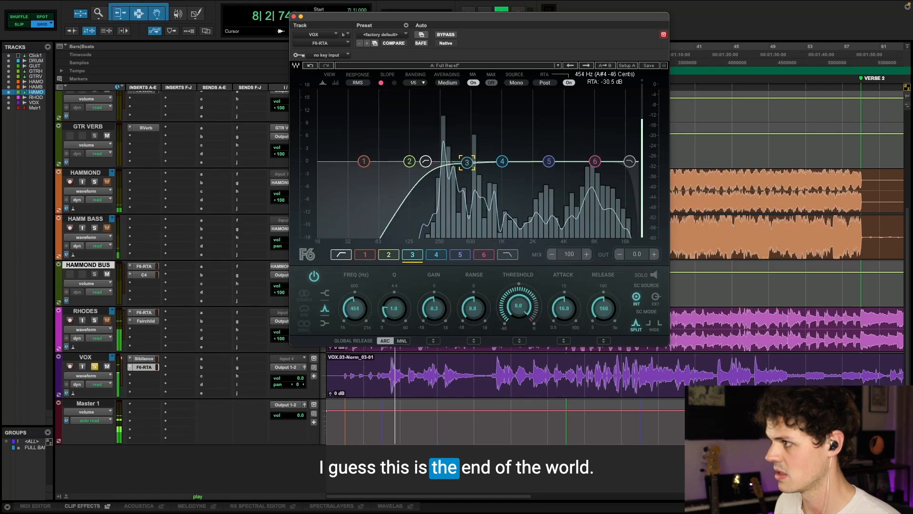
pyautogui.moveTo(457, 161); pyautogui.dragTo(472, 183)
pyautogui.moveTo(395, 310); pyautogui.dragTo(434, 266)
pyautogui.press('space')
pyautogui.moveTo(472, 109); pyautogui.dragTo(470, 99)
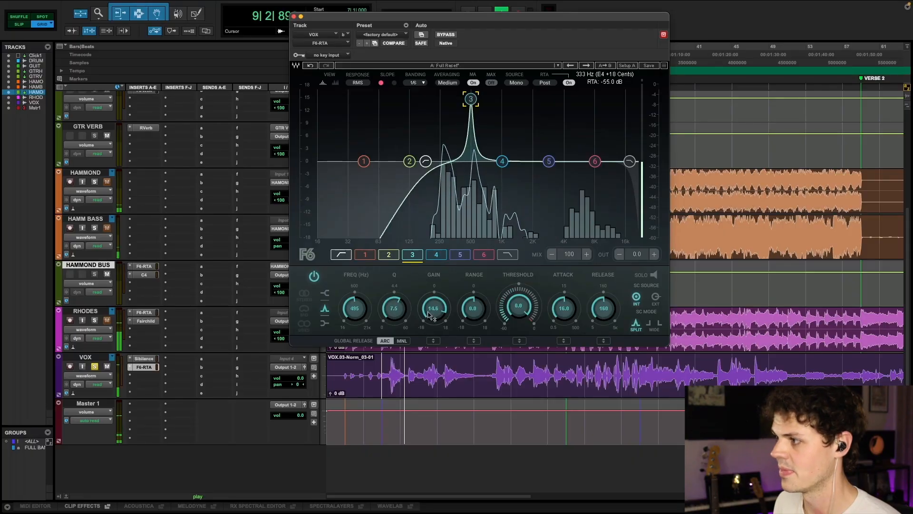
pyautogui.press('space')
pyautogui.moveTo(432, 307)
pyautogui.mouseDown()
pyautogui.moveTo(432, 329)
pyautogui.moveTo(433, 309)
pyautogui.mouseUp()
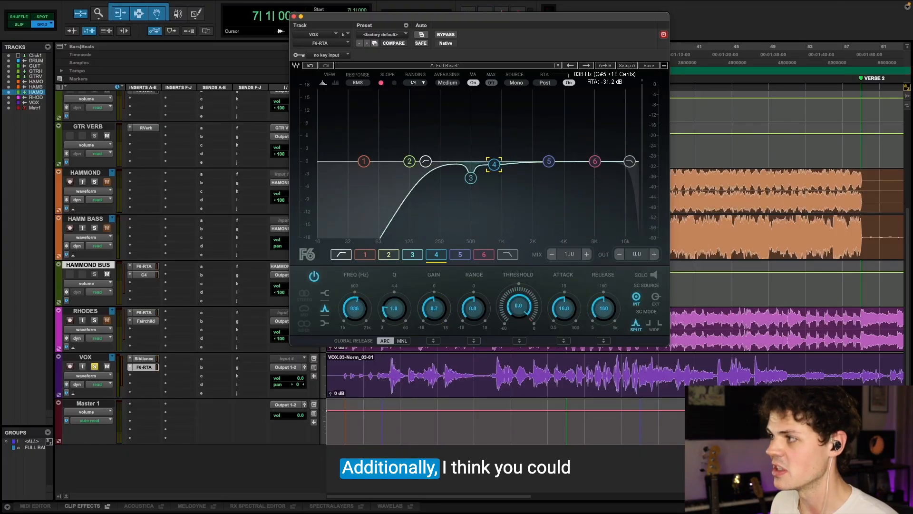
# - Cut the vocal's low mids with band 2 at 248 Hz and -3.6 dB, lower band 4 slightly, and audition verse 1
pyautogui.moveTo(411, 165); pyautogui.dragTo(439, 174)
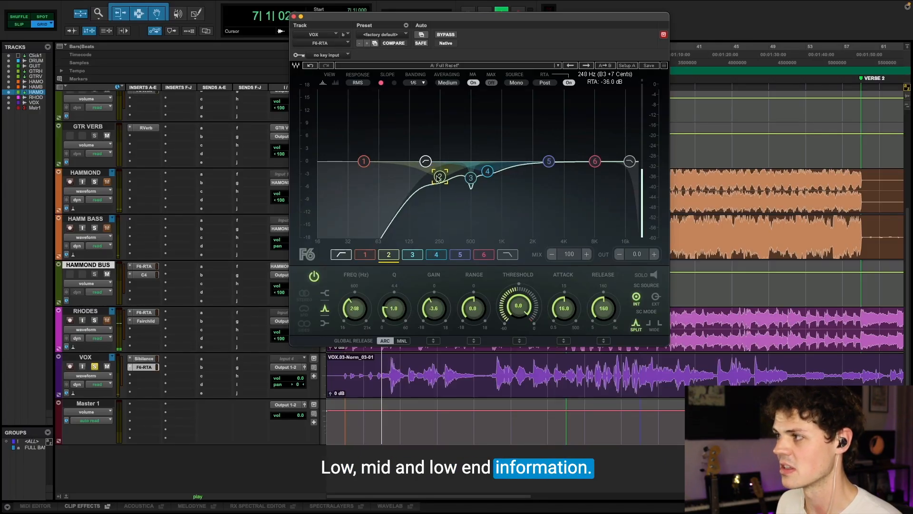
pyautogui.press('space')
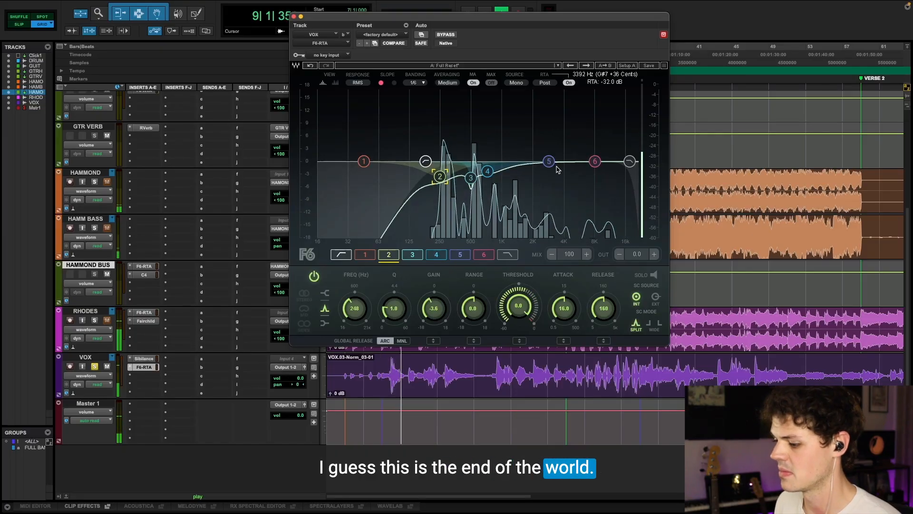
pyautogui.press('space')
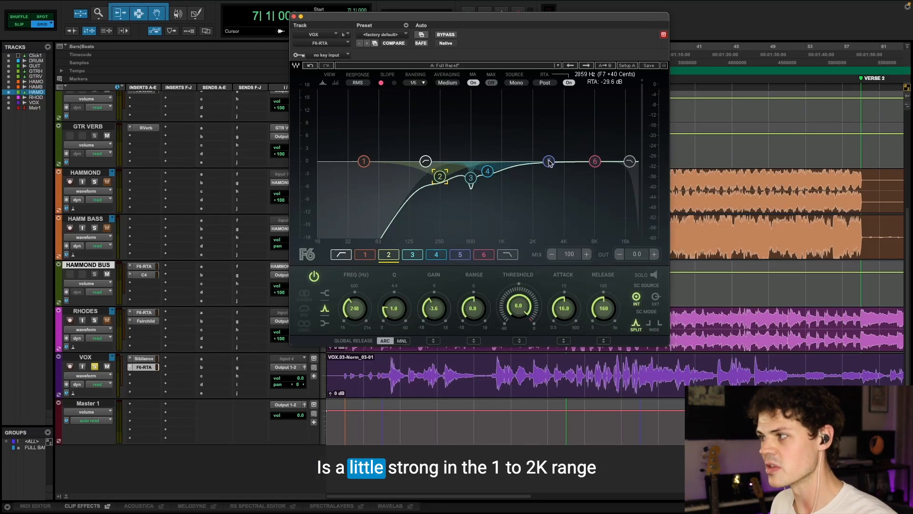
# - Sweep band 5 with a strong boost to find harshness, and set it to 3477 Hz with a gain of -1.4 dB
pyautogui.press('space')
pyautogui.moveTo(549, 162); pyautogui.dragTo(558, 88)
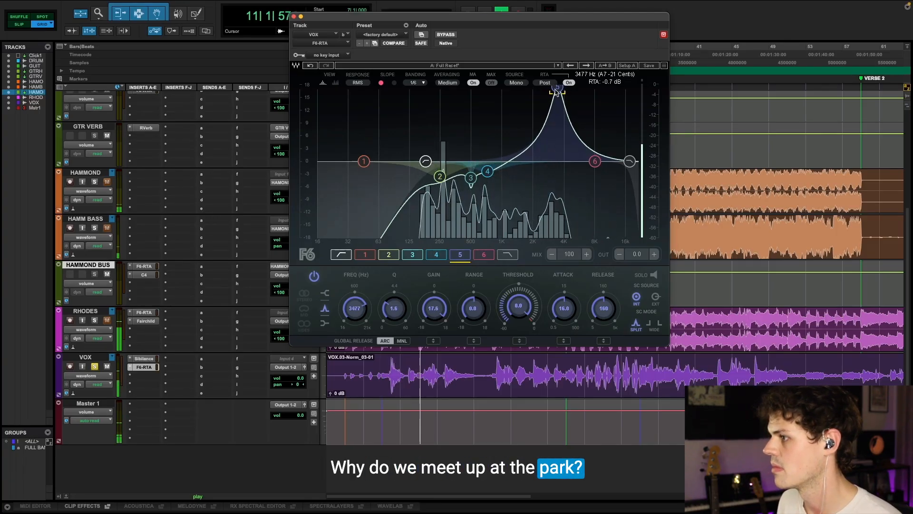
pyautogui.press('space')
pyautogui.press('space')
pyautogui.moveTo(434, 308); pyautogui.dragTo(433, 361)
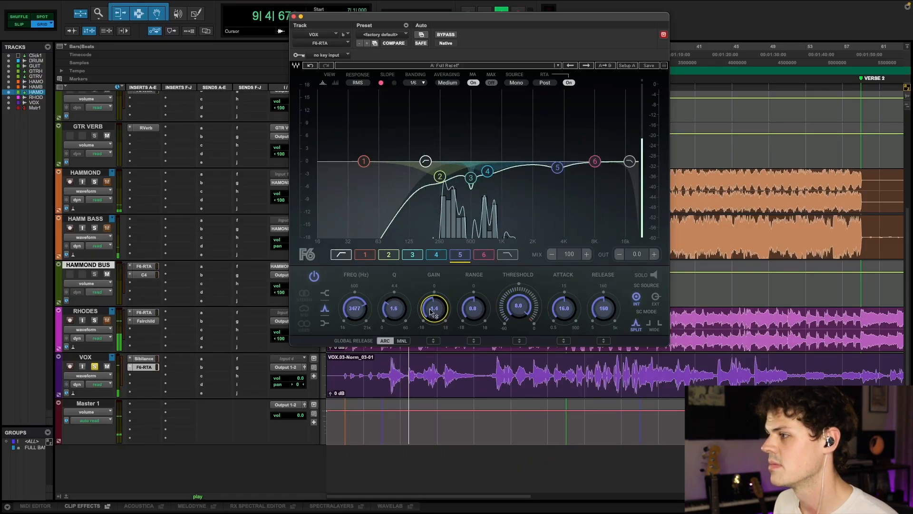
pyautogui.press('space')
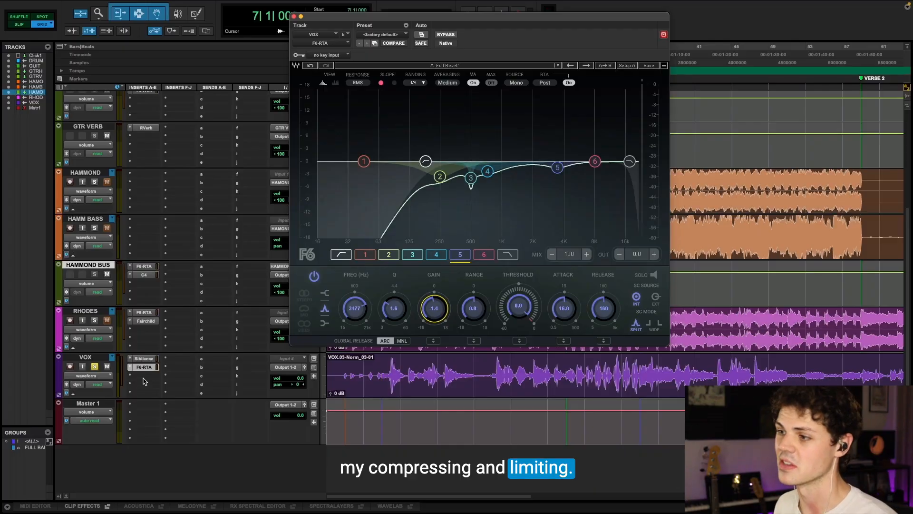
# - Insert the mono UADx Fairchild 670 compressor after the F6-RTA on the VOX track and adjust its compression
pyautogui.click(145, 376)
pyautogui.moveTo(171, 377)
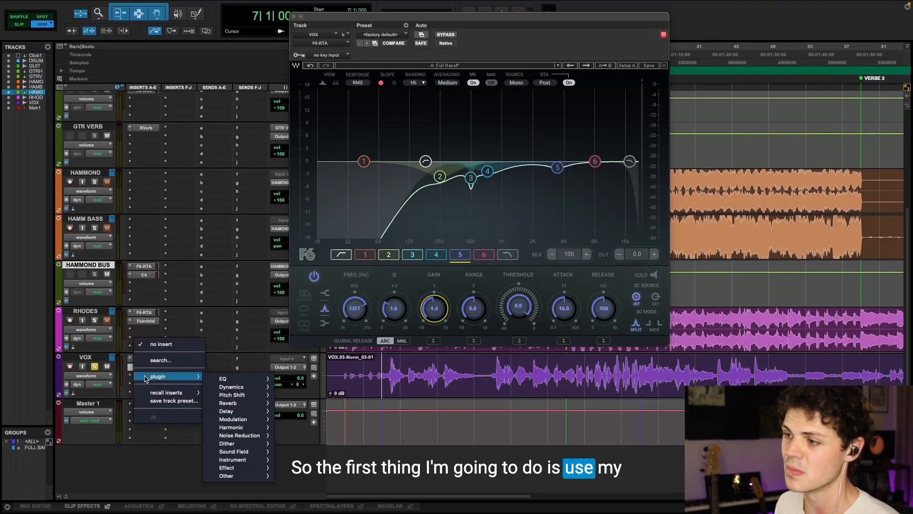
pyautogui.moveTo(231, 387)
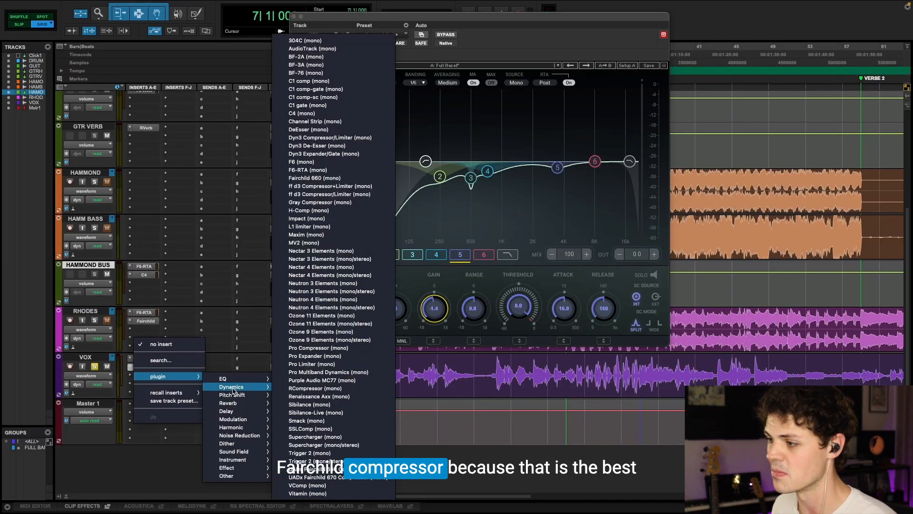
pyautogui.click(353, 477)
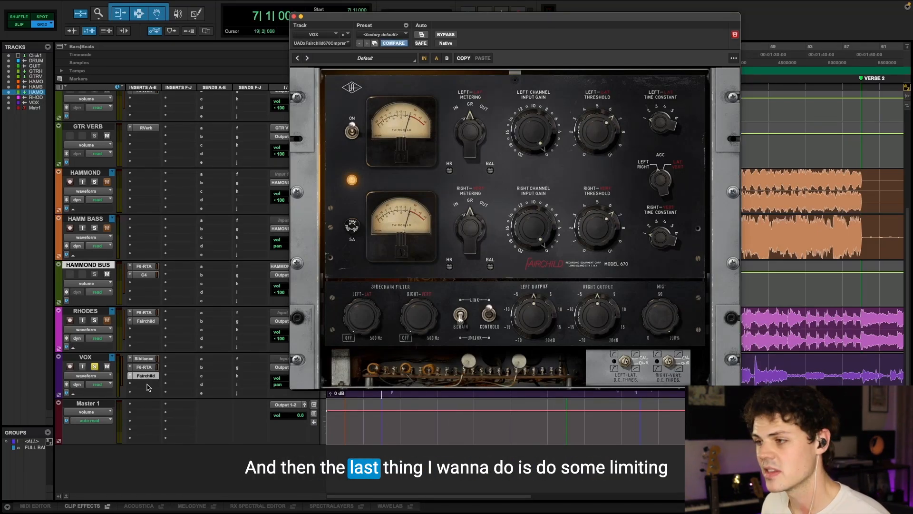
# - Insert the mono L1 limiter after the Fairchild compressor on the VOX track
pyautogui.click(148, 387)
pyautogui.moveTo(167, 385)
pyautogui.moveTo(232, 395)
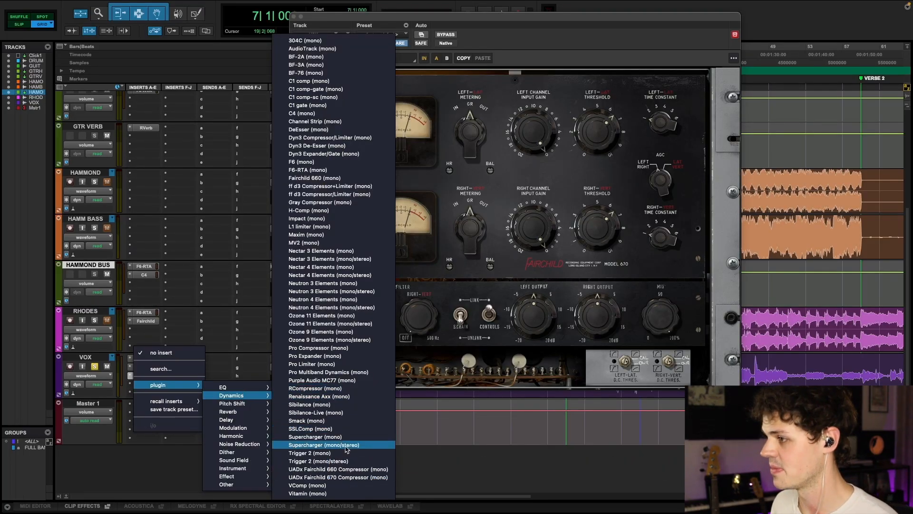
pyautogui.click(309, 226)
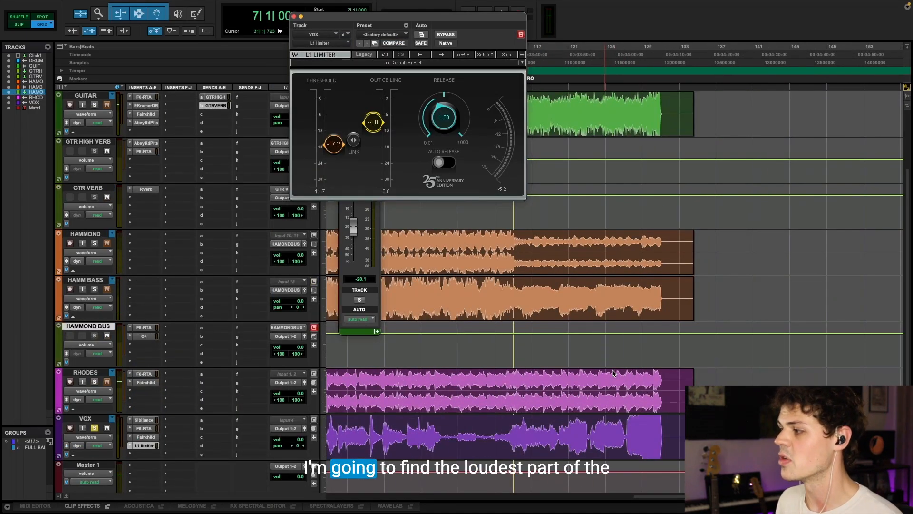
# - Set the L1 limiter's threshold to -14.0 and out ceiling to -4.0, auditioning loud vocal passages around chorus 1
pyautogui.click(626, 428)
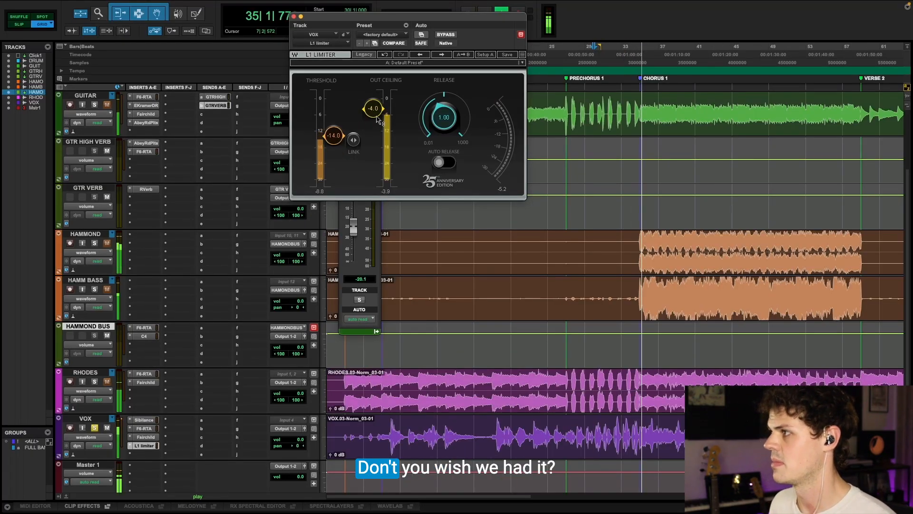
pyautogui.press('space')
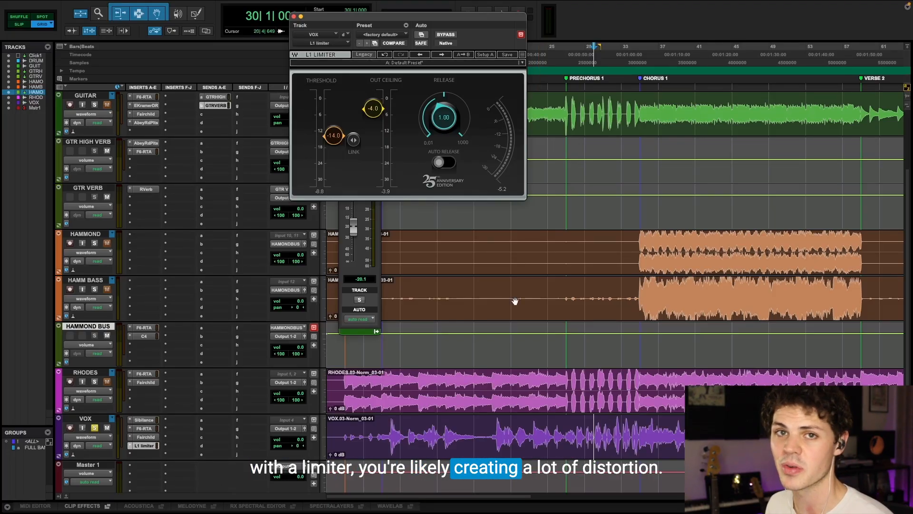
pyautogui.press('space')
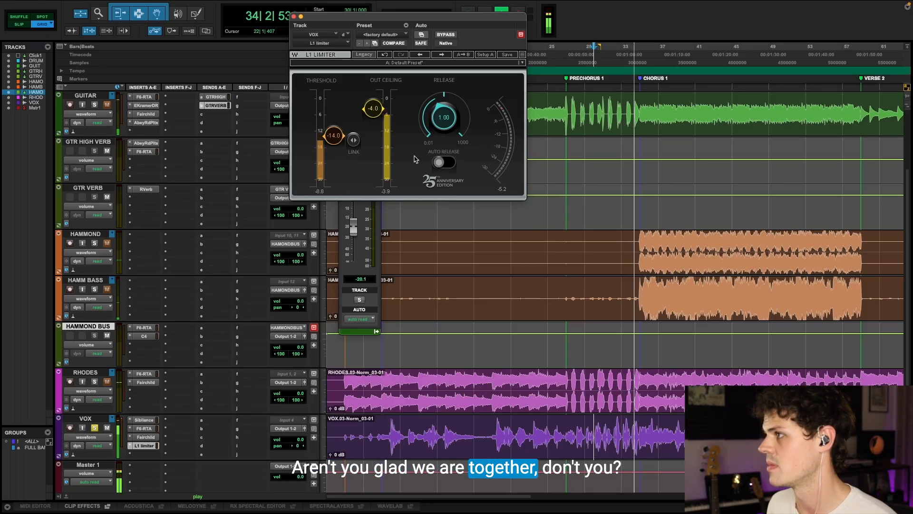
pyautogui.press('space')
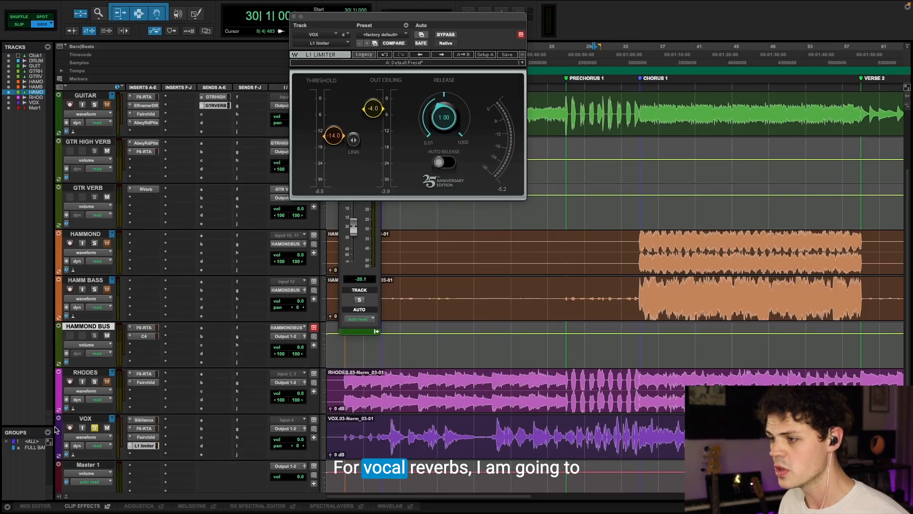
# - Add stereo aux tracks ROOM, PLATE 1 and PLATE 2 below VOX, and send VOX to ROOM at 0.0 dB
pyautogui.click(59, 440)
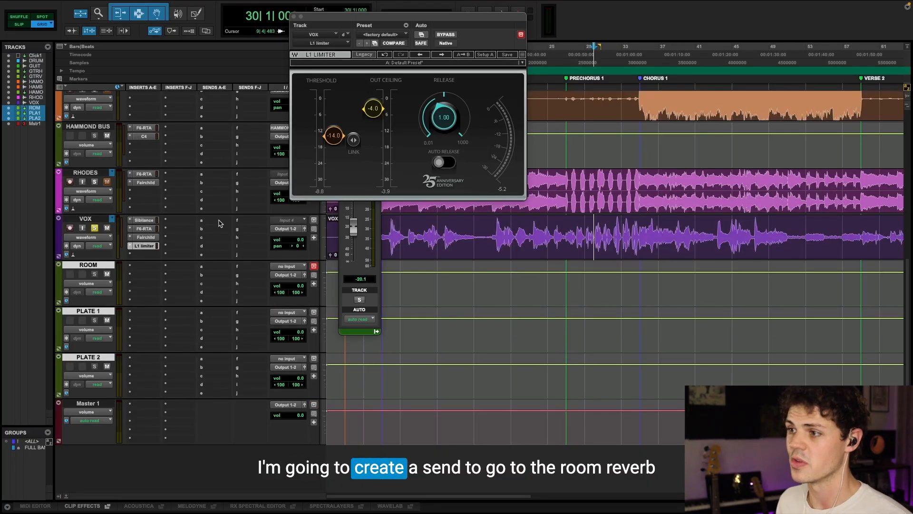
pyautogui.click(213, 220)
pyautogui.moveTo(238, 269)
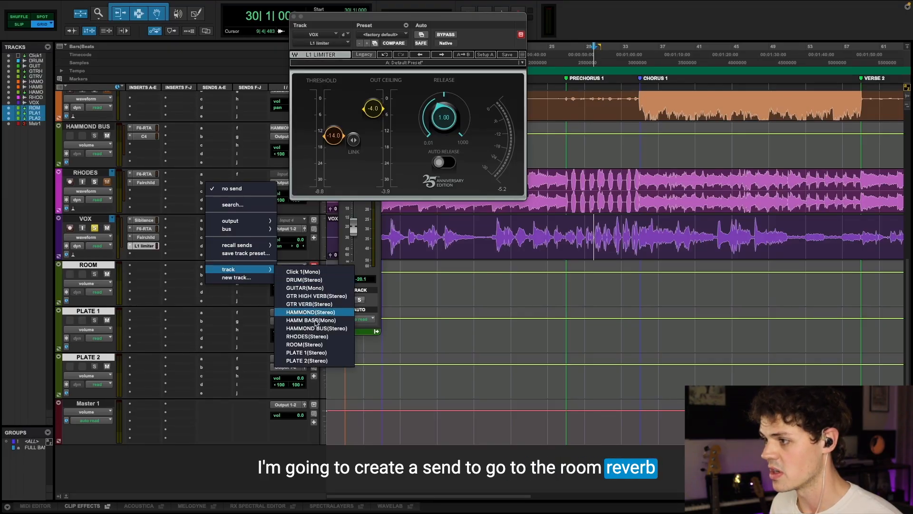
pyautogui.click(304, 345)
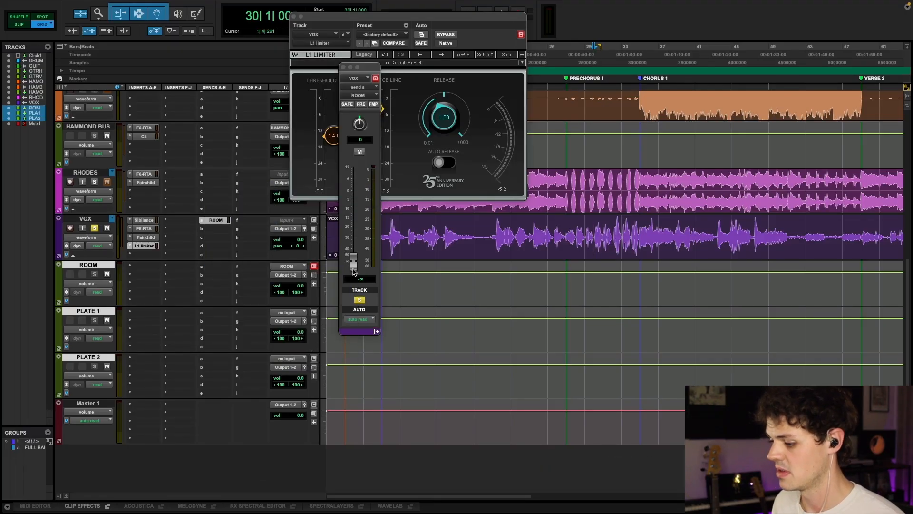
pyautogui.keyDown('alt'); pyautogui.click(353, 271); pyautogui.keyUp('alt')
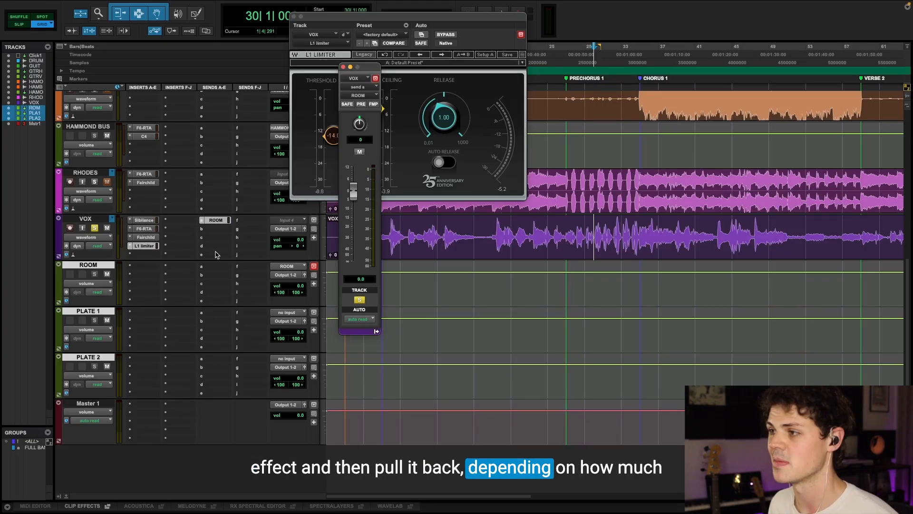
# - Insert TrueVerb on the ROOM track with the Cowbird Room preset, lower its direct level to -24.0 and audition verse 2
pyautogui.click(147, 270)
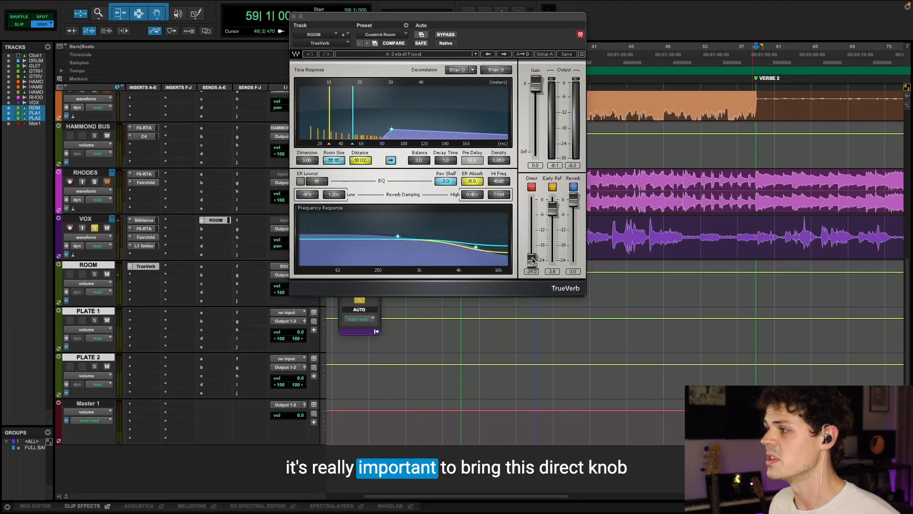
pyautogui.moveTo(532, 259)
pyautogui.mouseDown()
pyautogui.moveTo(532, 200)
pyautogui.moveTo(532, 260)
pyautogui.mouseUp()
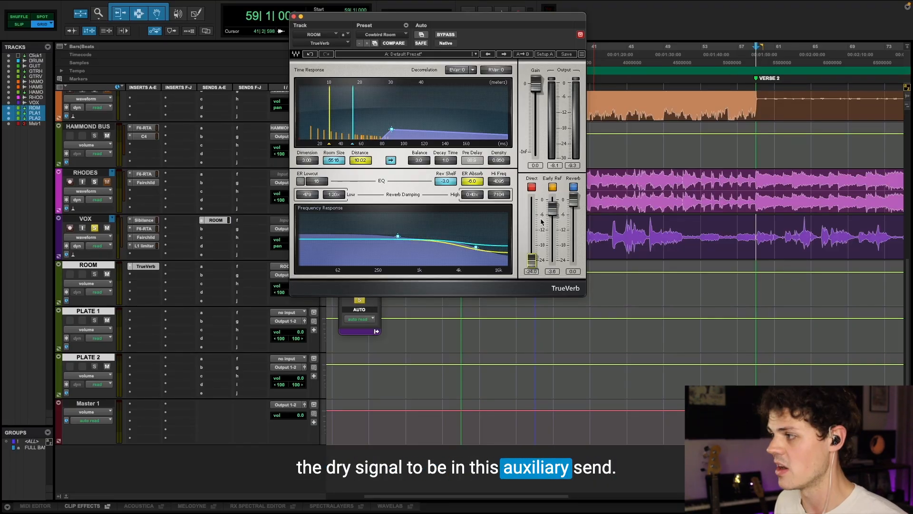
pyautogui.press('space')
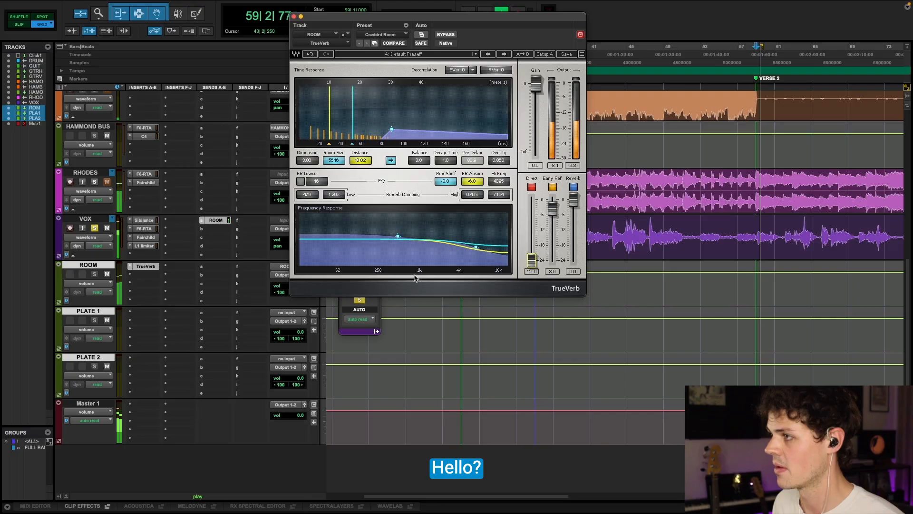
# - Close TrueVerb and lower the VOX send level to ROOM to -8.4 dB while playing back verse 2
pyautogui.click(294, 17)
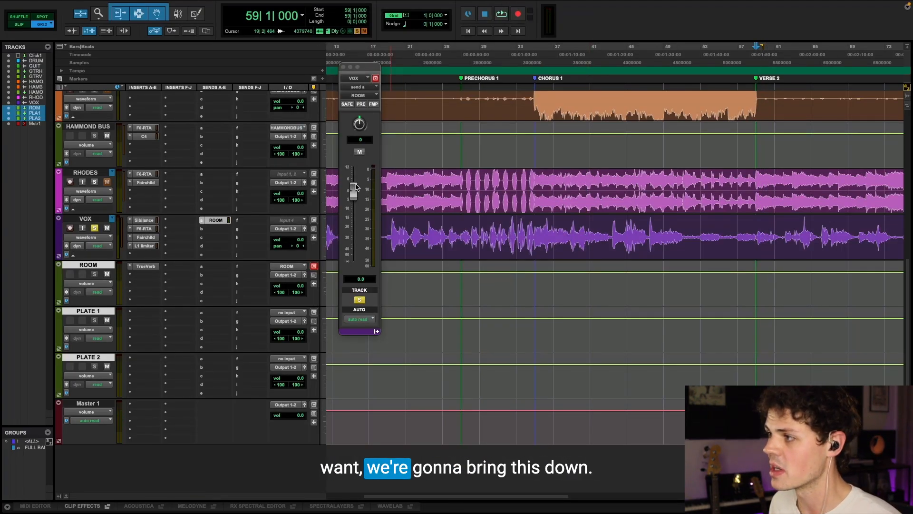
pyautogui.moveTo(357, 186); pyautogui.dragTo(357, 209)
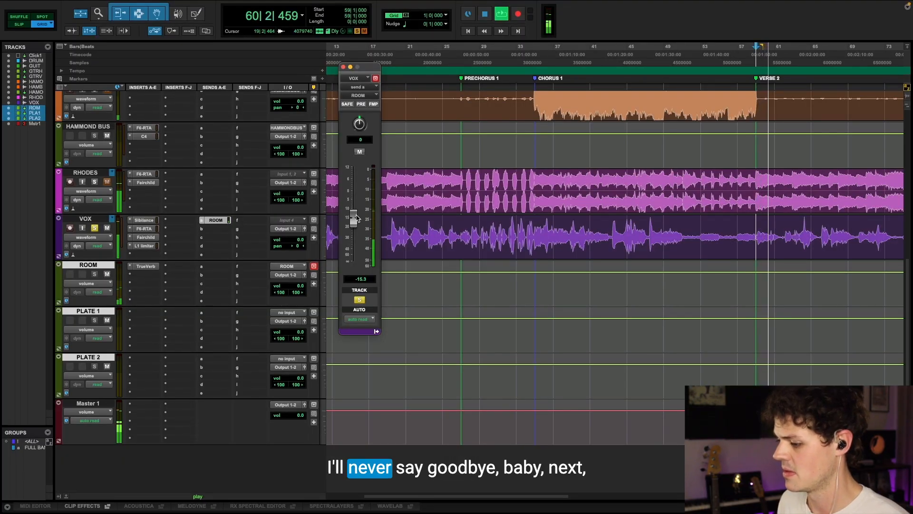
pyautogui.moveTo(357, 214); pyautogui.dragTo(358, 205)
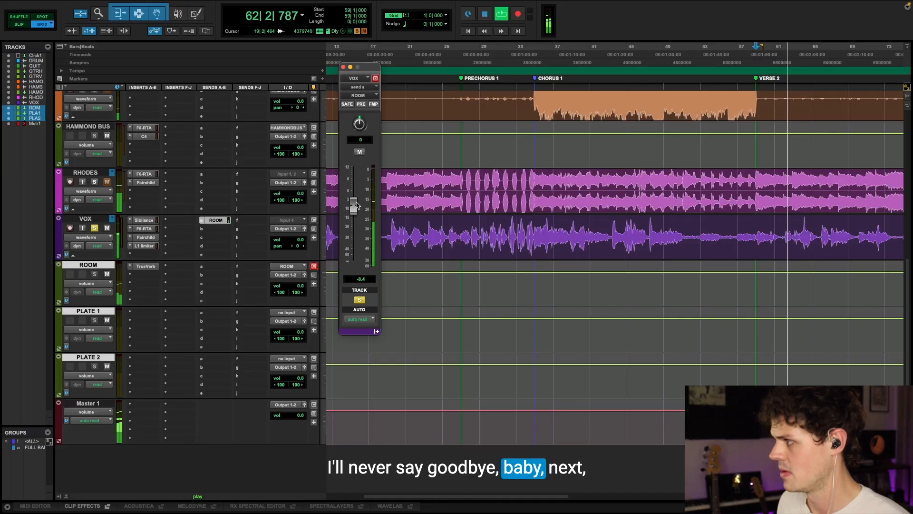
# - Insert Sibilance on PLATE 1 with its threshold at -40.0 and range at -48.0, and send VOX to PLATE 1
pyautogui.press('space')
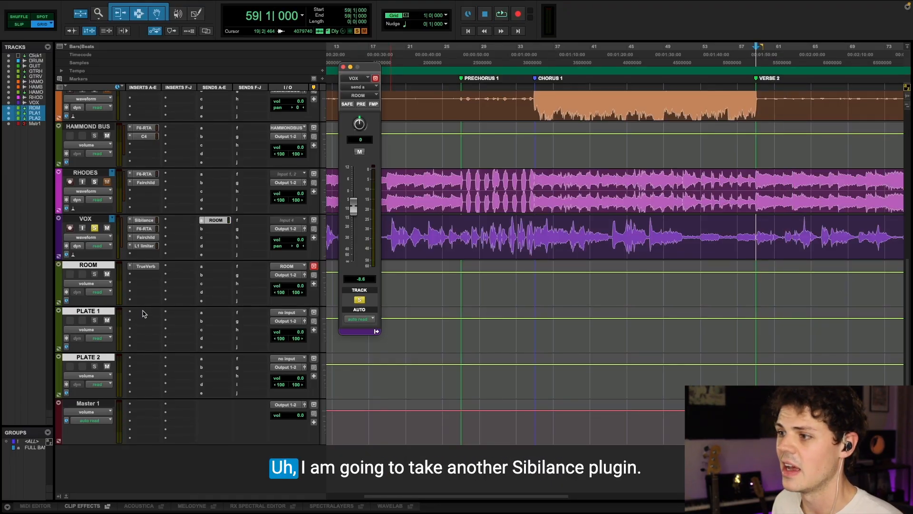
pyautogui.click(143, 312)
pyautogui.moveTo(201, 314)
pyautogui.moveTo(232, 325)
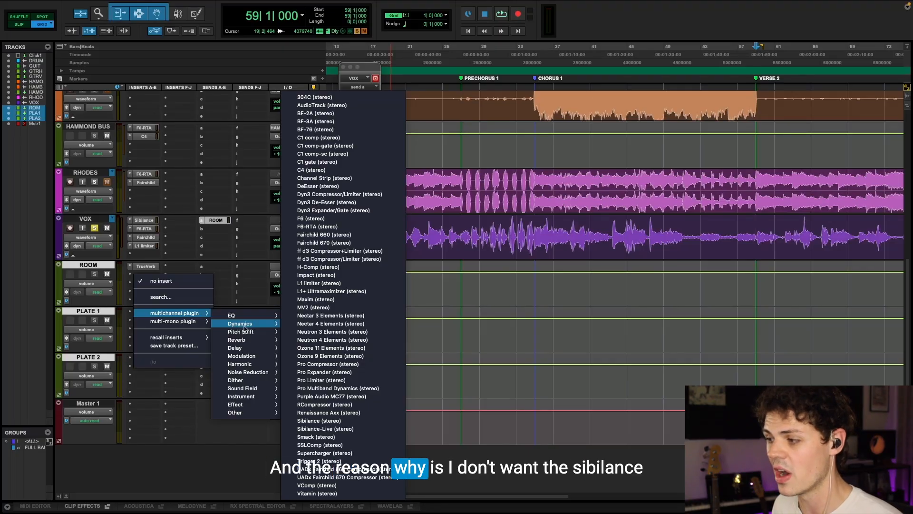
pyautogui.click(335, 431)
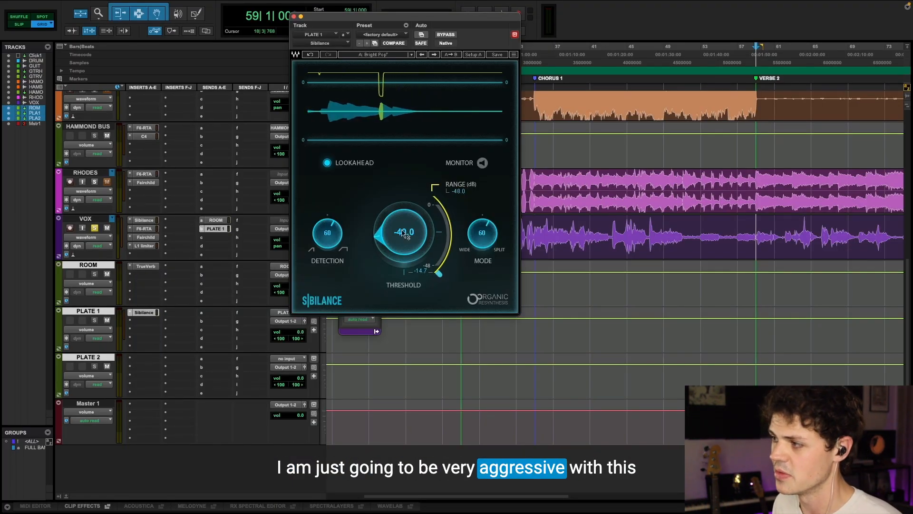
# - Insert Abbey Road Plates below Sibilance on PLATE 1, using plate D with a 90 ms predelay, and audition verse 2
pyautogui.click(148, 326)
pyautogui.moveTo(157, 322)
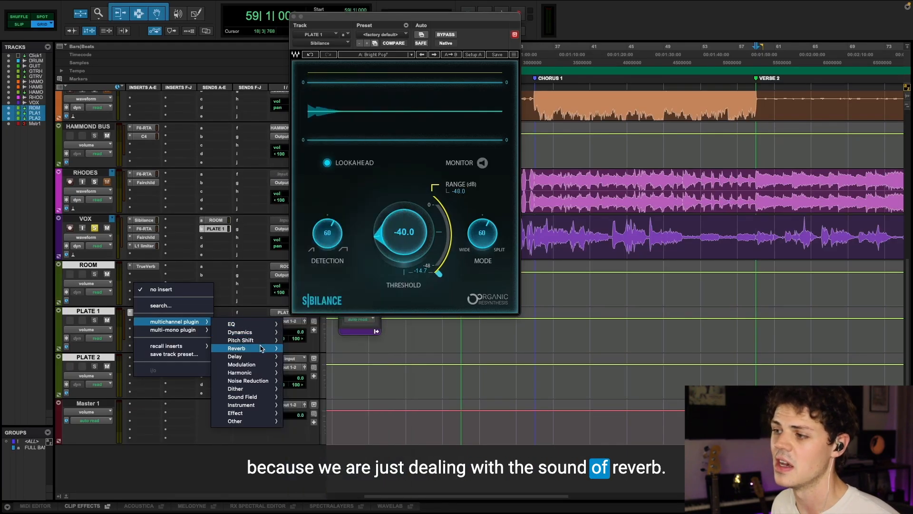
pyautogui.moveTo(261, 349)
pyautogui.click(337, 350)
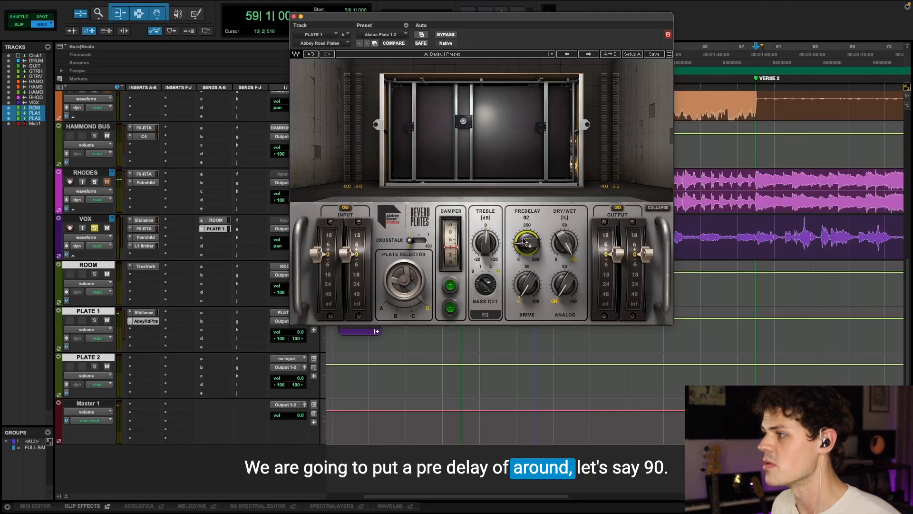
pyautogui.moveTo(527, 243); pyautogui.dragTo(530, 244)
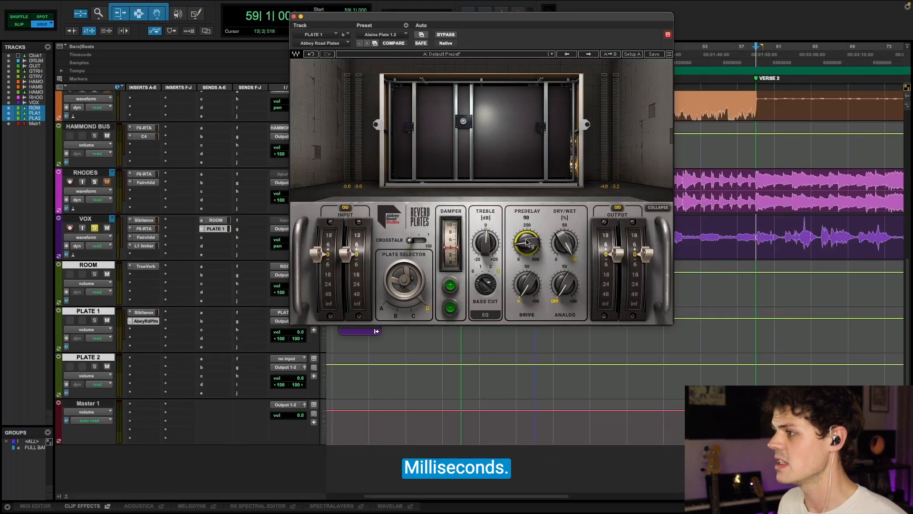
pyautogui.press('space')
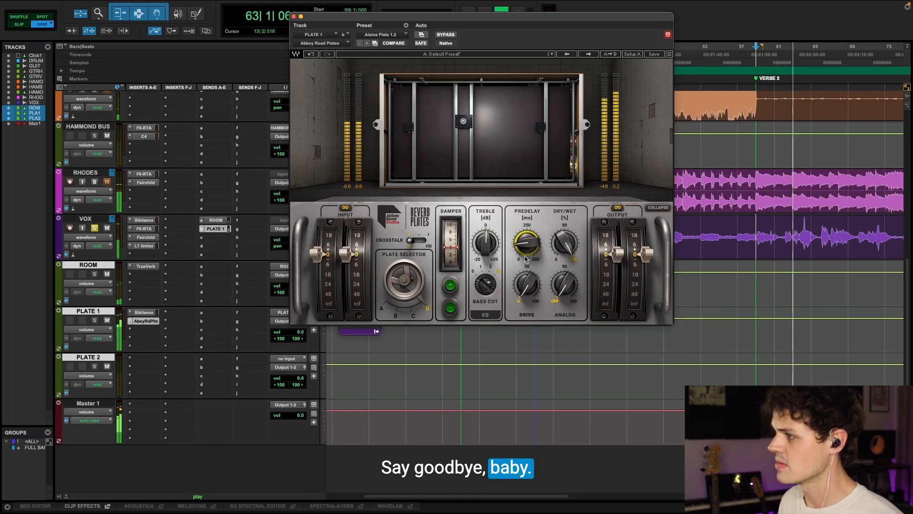
# - Close the plate reverb and lower the VOX send level to PLATE 1 to -19.5 dB during playback
pyautogui.click(294, 16)
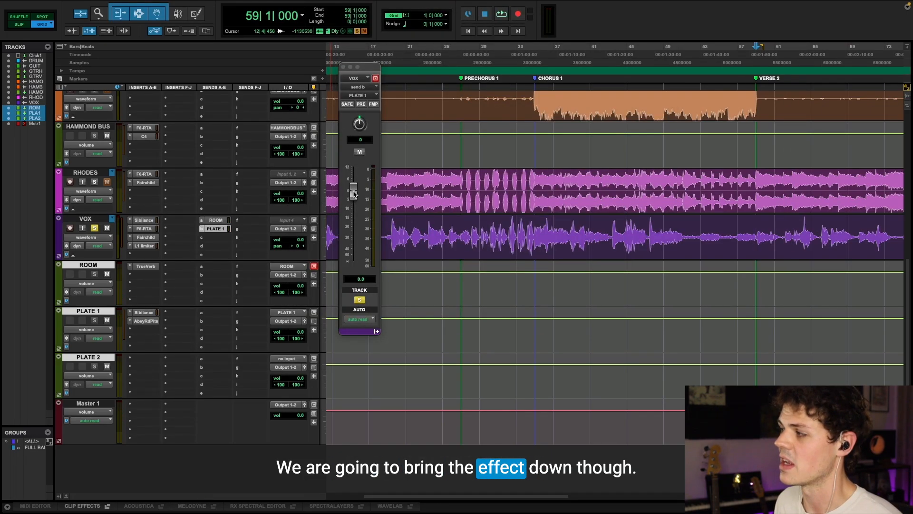
pyautogui.press('space')
pyautogui.moveTo(353, 192); pyautogui.dragTo(353, 226)
pyautogui.press('space')
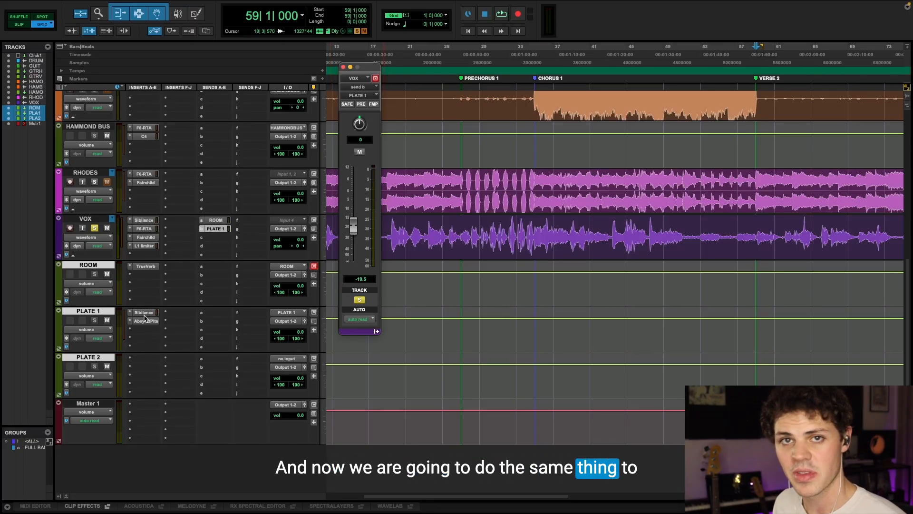
# - Copy Sibilance from PLATE 1 to PLATE 2 and insert Abbey Road Plates below it
pyautogui.moveTo(145, 315); pyautogui.dragTo(149, 361)
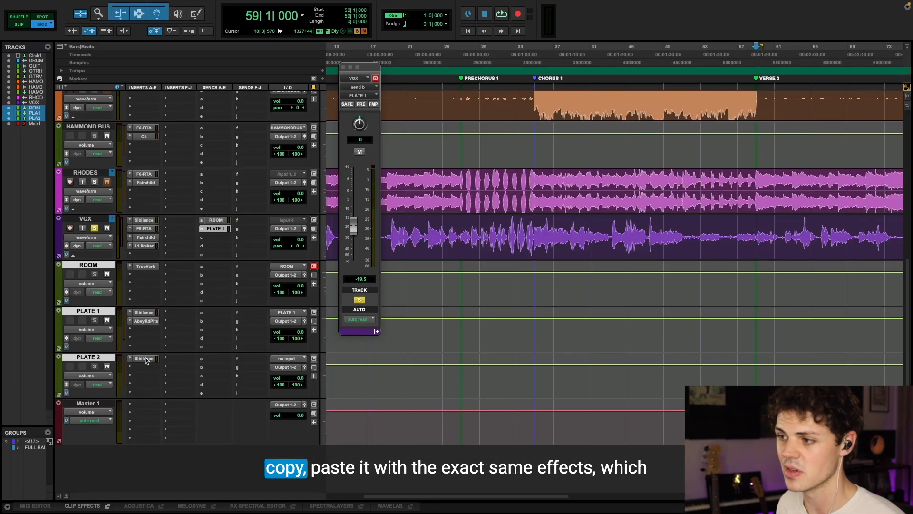
pyautogui.click(144, 359)
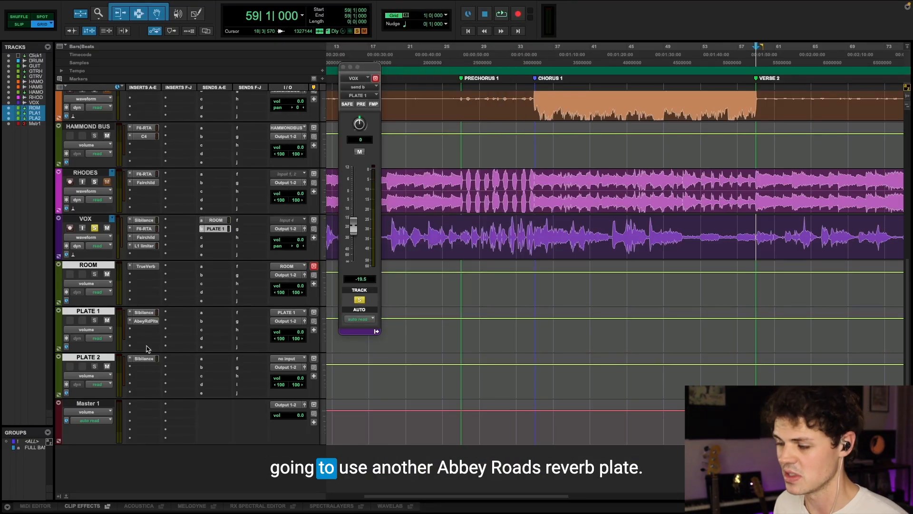
pyautogui.click(145, 367)
pyautogui.moveTo(175, 368)
pyautogui.moveTo(237, 395)
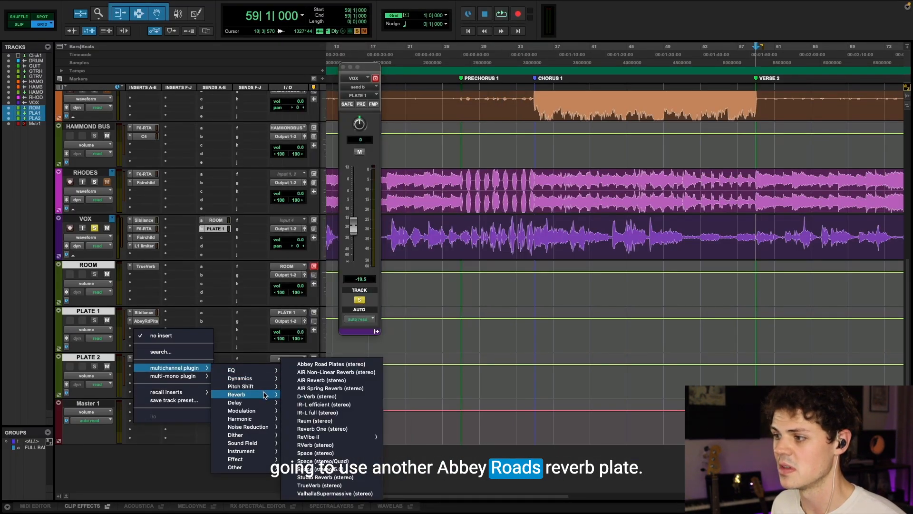
pyautogui.click(331, 364)
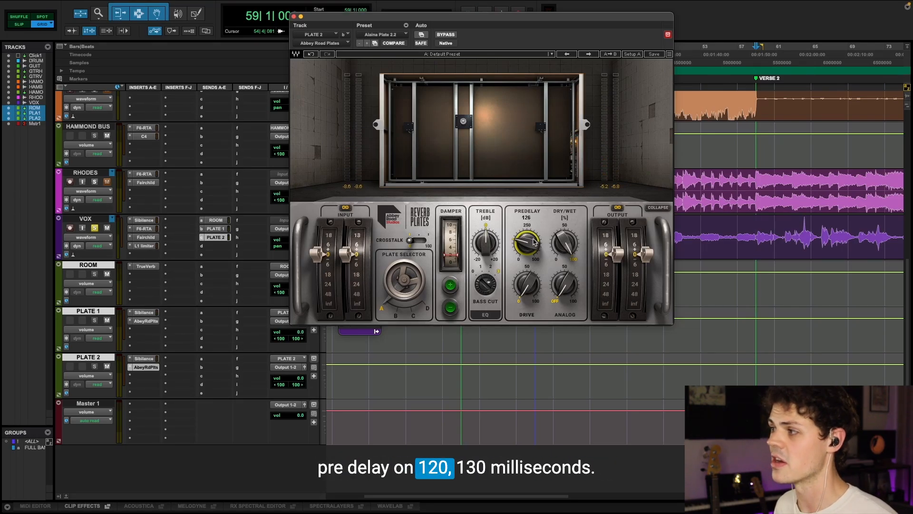
# - Send VOX to PLATE 2 and audition verse 2 with the PLATE 2 reverb's predelay at about 126 ms
pyautogui.moveTo(534, 242); pyautogui.dragTo(534, 241)
pyautogui.press('space')
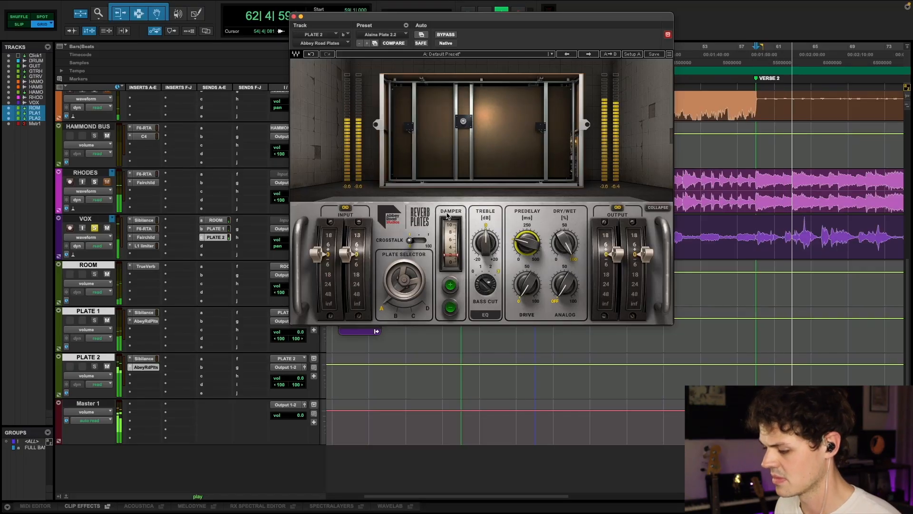
pyautogui.press('space')
# - Lower the VOX send level to PLATE 2 to about -19 dB while playing back verse 2
pyautogui.click(216, 237)
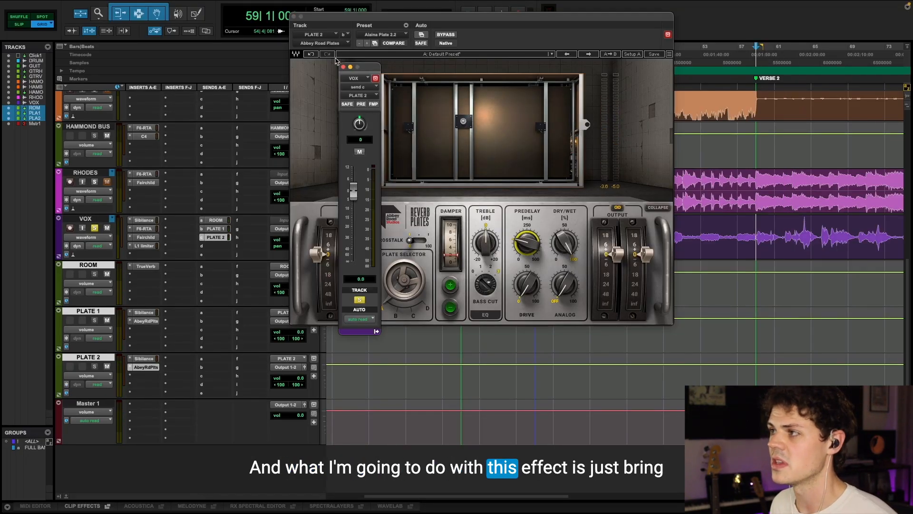
pyautogui.moveTo(364, 66); pyautogui.dragTo(253, 57)
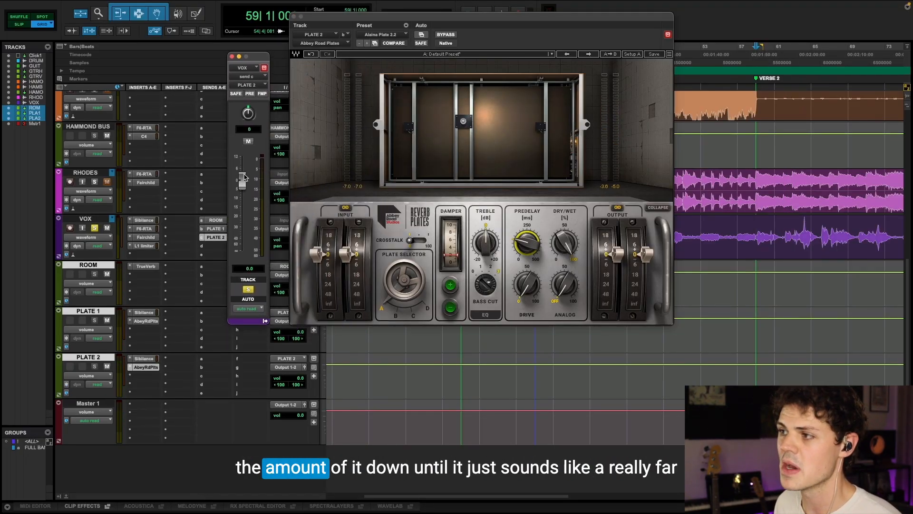
pyautogui.moveTo(244, 177); pyautogui.dragTo(250, 229)
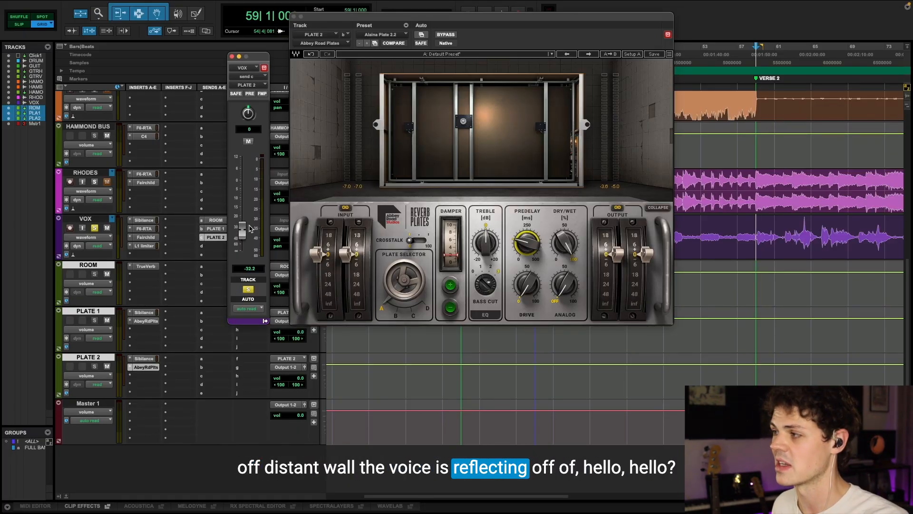
pyautogui.moveTo(245, 232); pyautogui.dragTo(243, 215)
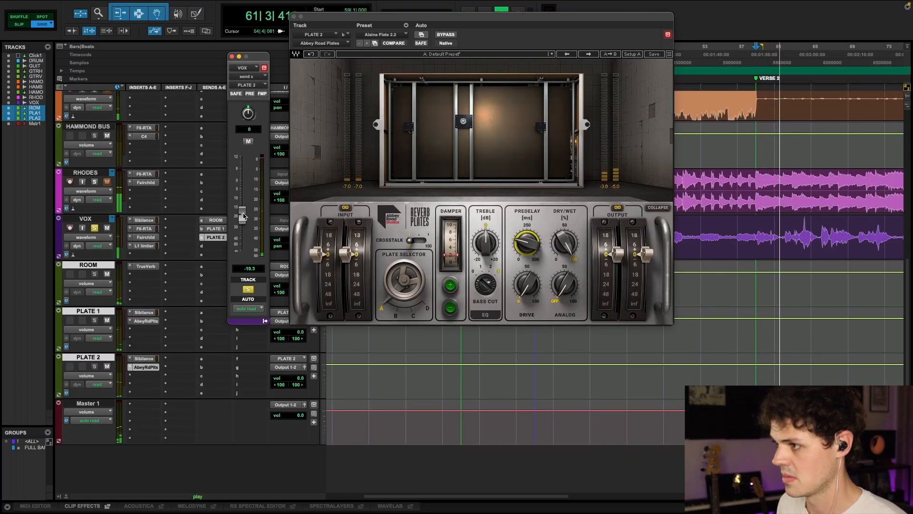
pyautogui.moveTo(244, 218); pyautogui.dragTo(243, 215)
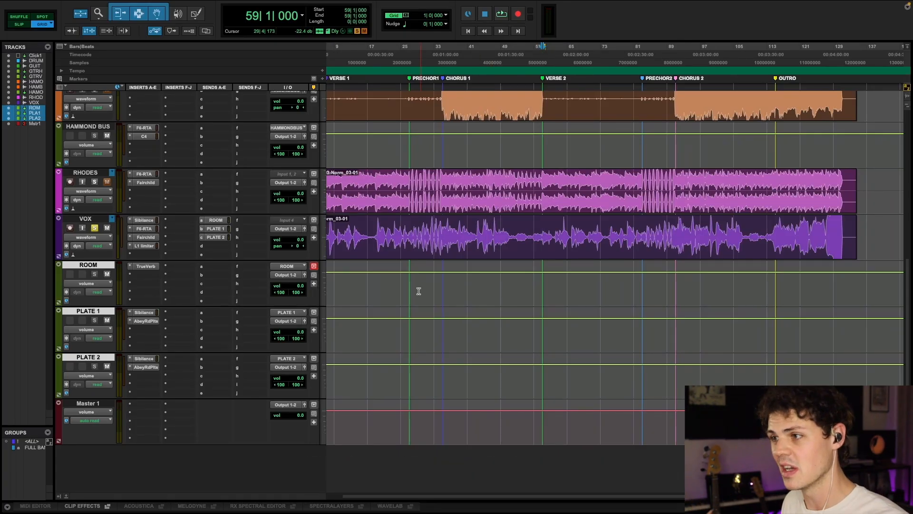
# - Unsolo VOX, solo the DRUM track and start playback from bar 45 in chorus 1
pyautogui.scroll(7, 439, 233)
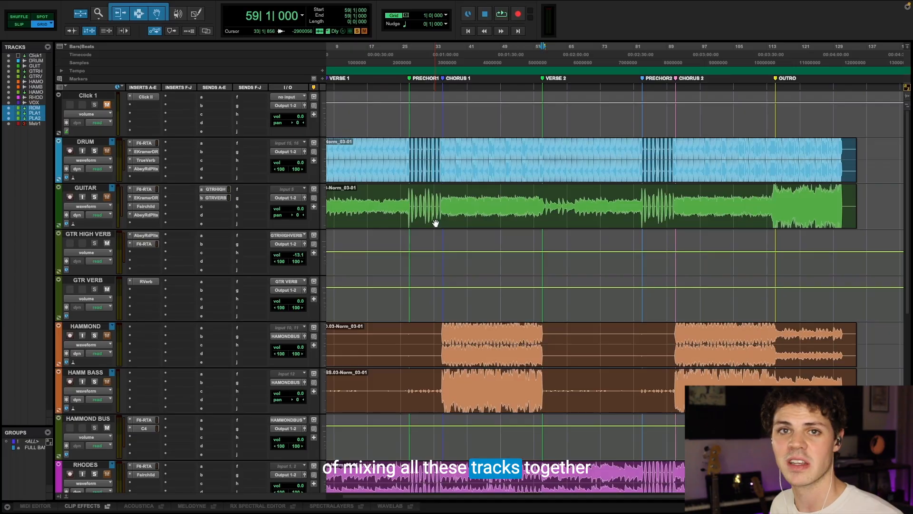
pyautogui.scroll(-6, 103, 243)
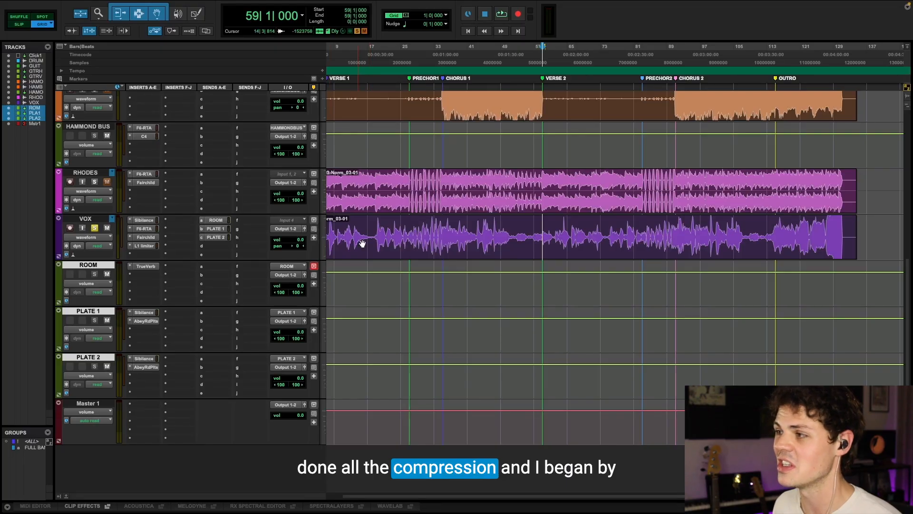
pyautogui.hscroll(-3, 363, 244)
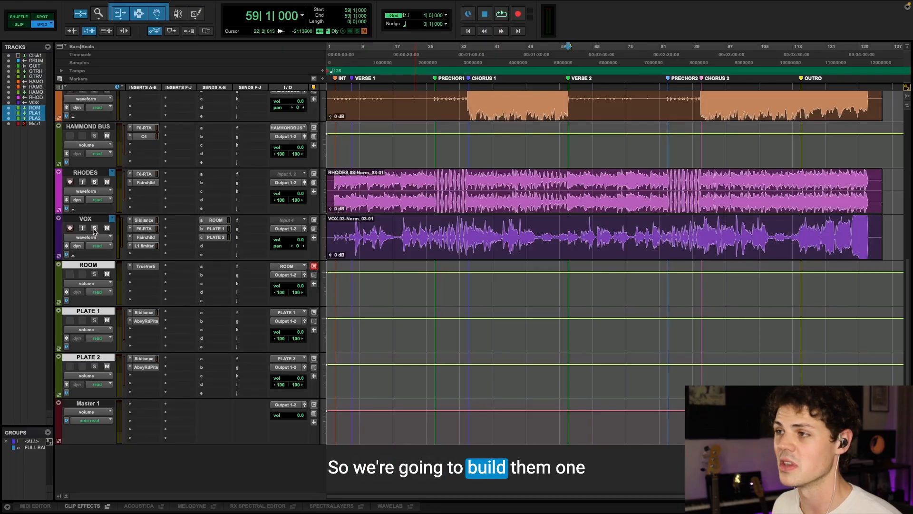
pyautogui.scroll(10, 109, 143)
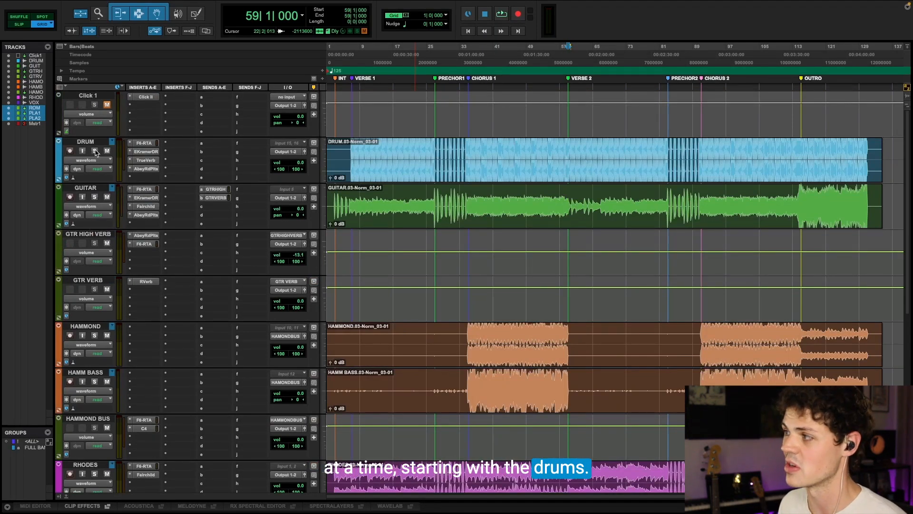
pyautogui.click(511, 161)
pyautogui.press('space')
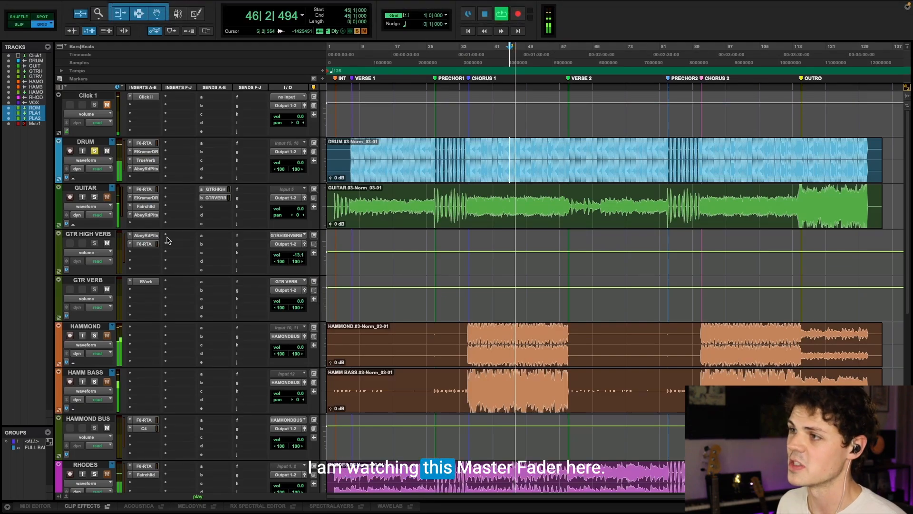
# - Check the Master 1 meter and lower the DRUM track volume to -7.3 dB during playback
pyautogui.scroll(-10, 167, 240)
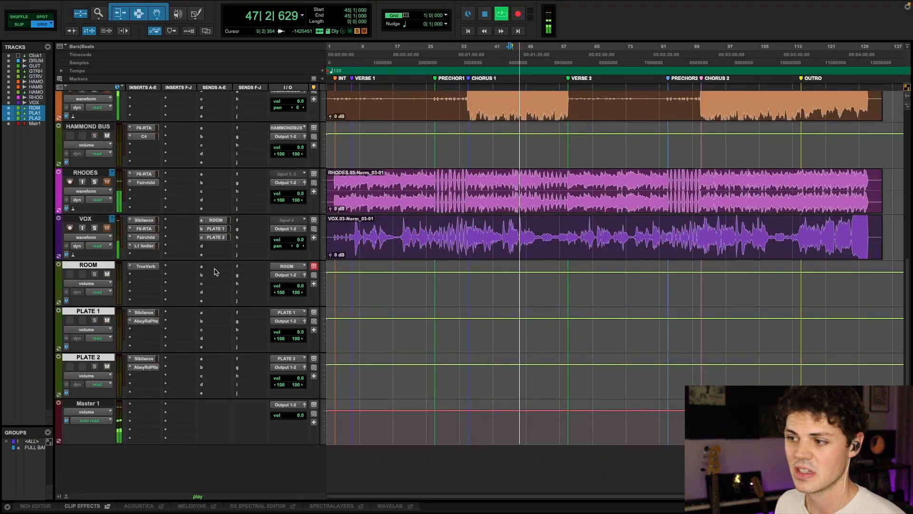
pyautogui.scroll(10, 214, 271)
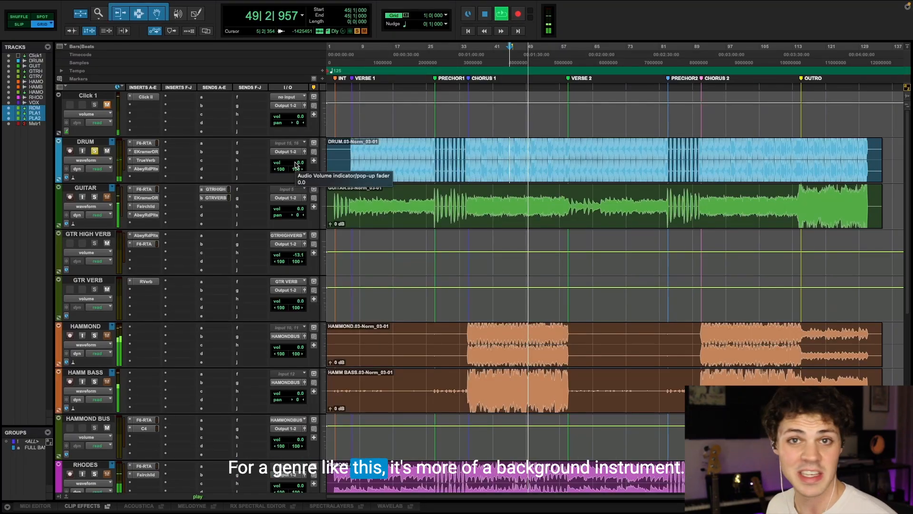
pyautogui.moveTo(296, 166); pyautogui.dragTo(296, 170)
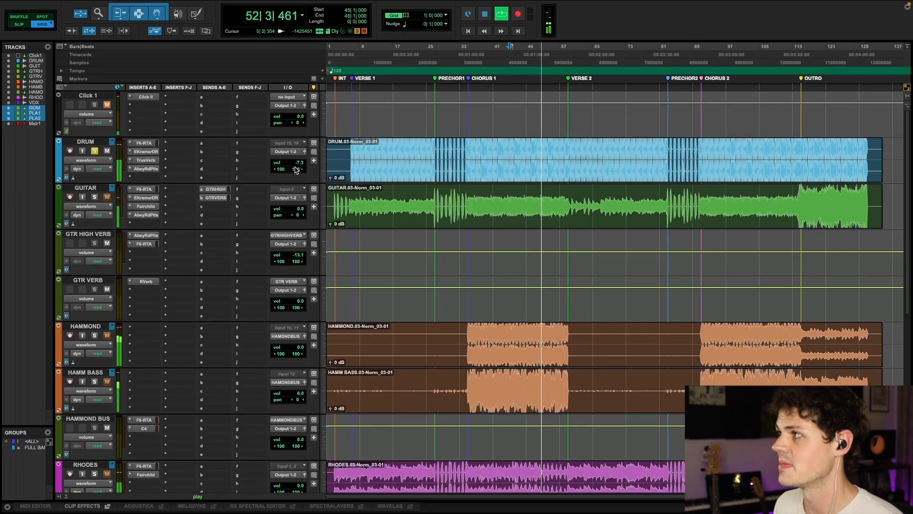
pyautogui.press('space')
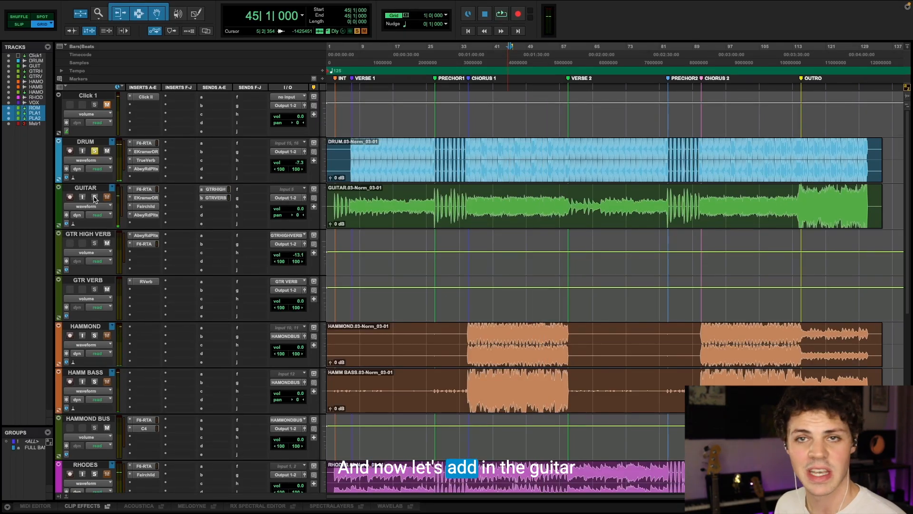
# - Solo GUITAR together with the drums and set its volume to -2.0 dB while auditioning chorus 1
pyautogui.click(95, 199)
pyautogui.press('space')
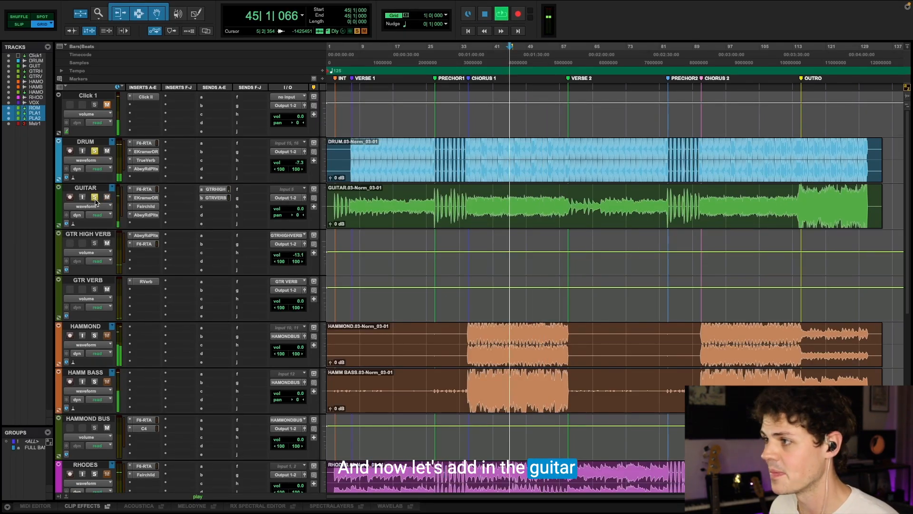
pyautogui.click(293, 211)
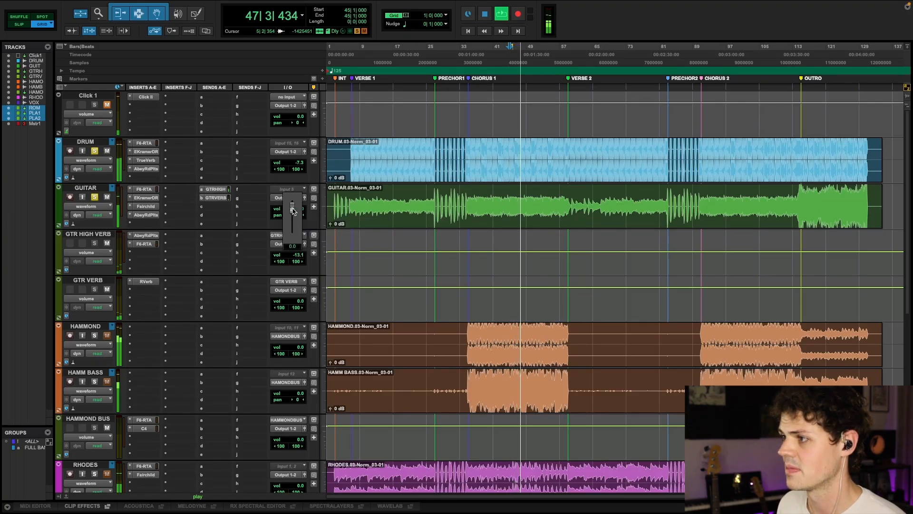
pyautogui.moveTo(293, 211); pyautogui.dragTo(293, 212)
pyautogui.press('space')
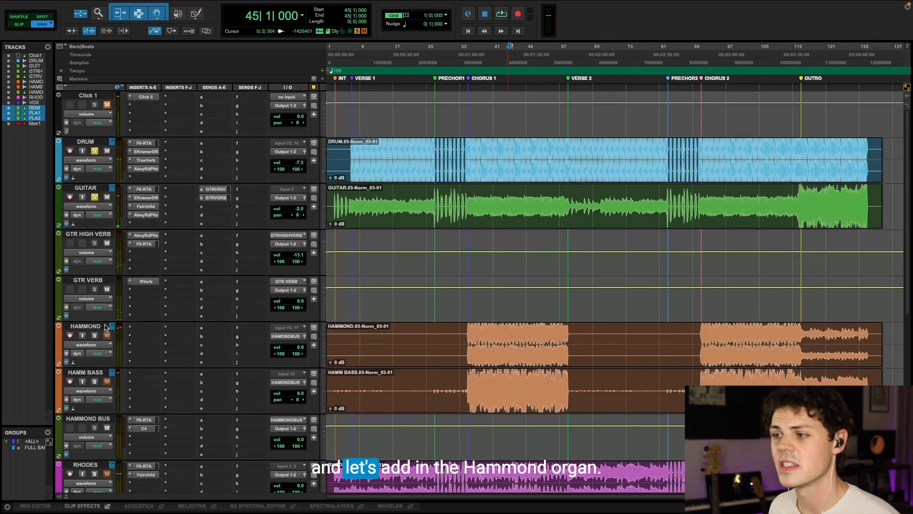
# - Add HAMMOND and HAMM BASS to the soloed tracks and lower the HAMMOND BUS volume to -9.2 dB during playback
pyautogui.click(94, 336)
pyautogui.click(96, 381)
pyautogui.press('space')
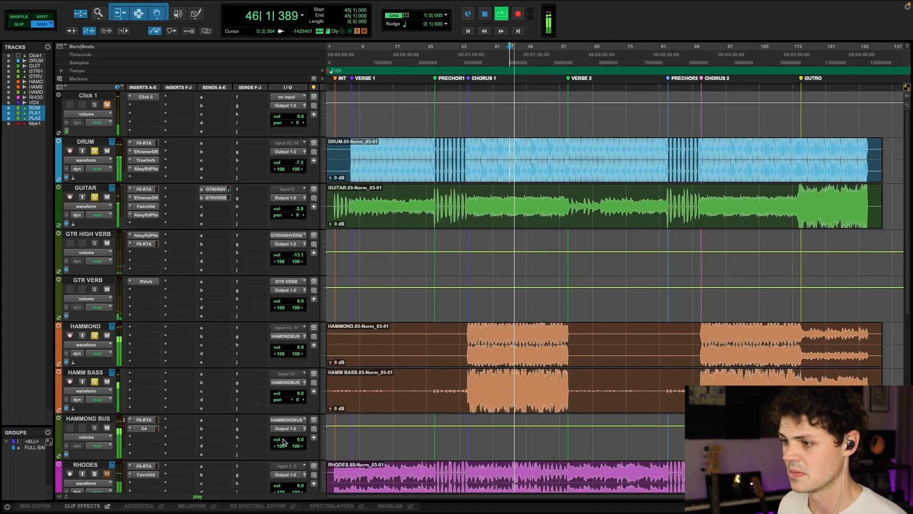
pyautogui.moveTo(283, 441); pyautogui.dragTo(283, 443)
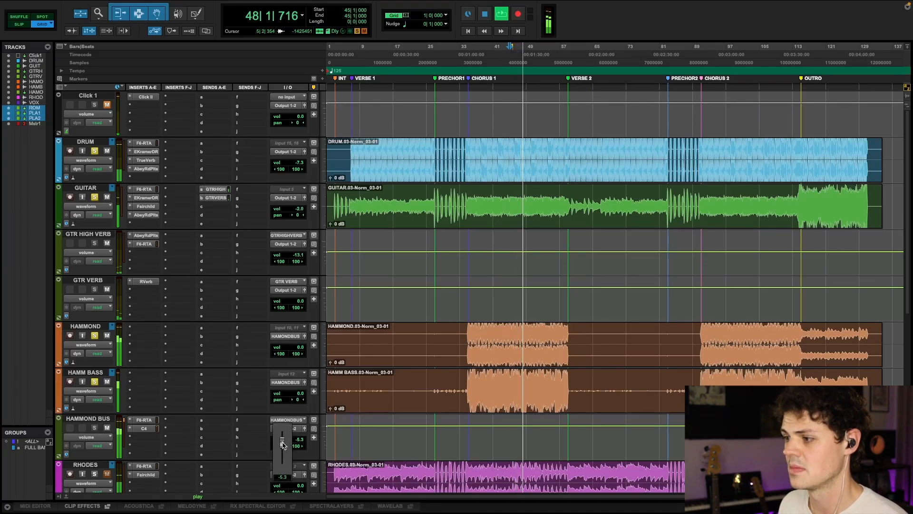
pyautogui.moveTo(282, 443); pyautogui.dragTo(283, 447)
pyautogui.scroll(-5, 302, 218)
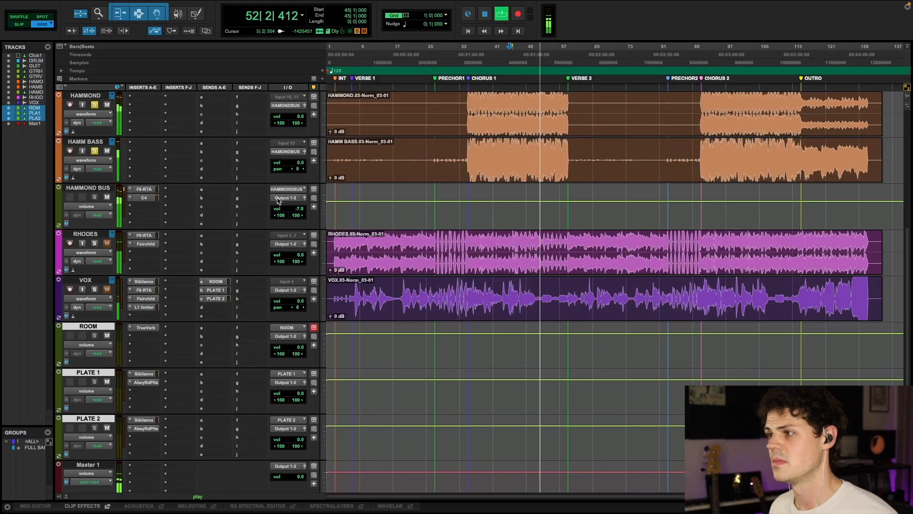
pyautogui.press('space')
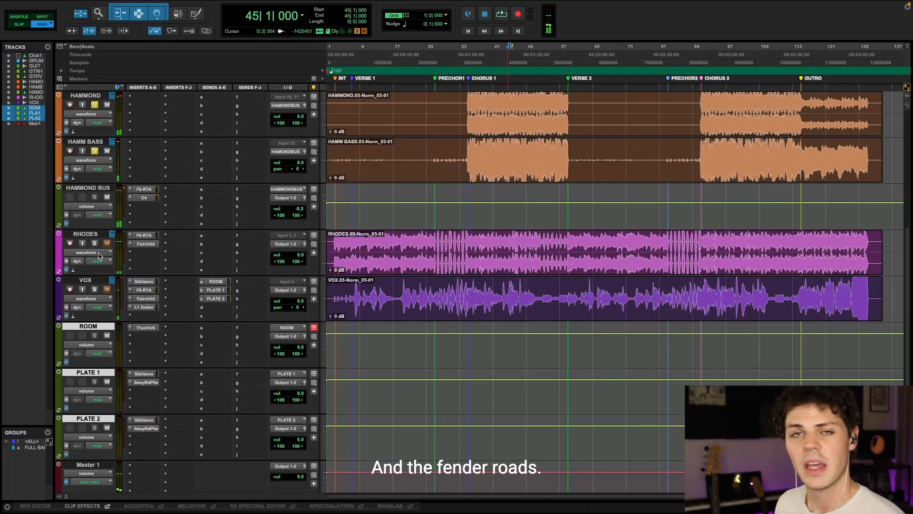
# - Add RHODES to the soloed tracks and lower its volume to -2.8 dB while auditioning chorus 1
pyautogui.click(94, 243)
pyautogui.press('space')
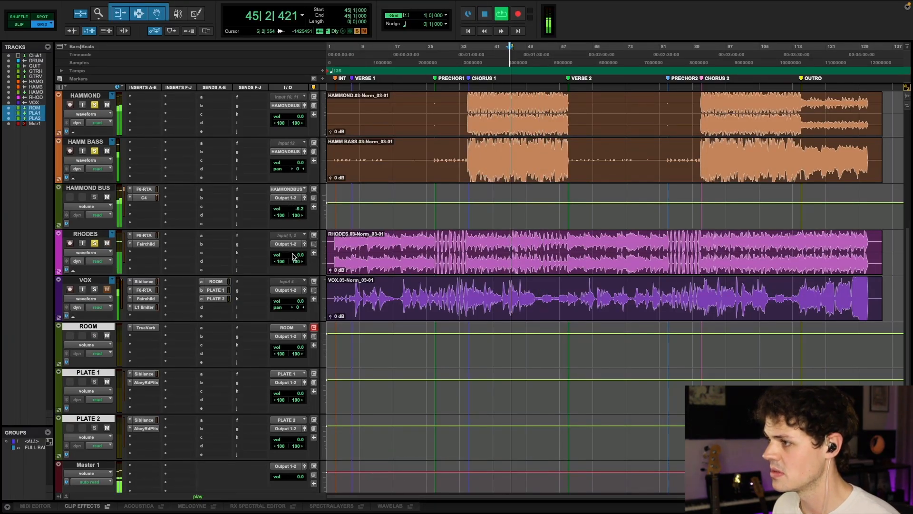
pyautogui.moveTo(293, 255); pyautogui.dragTo(295, 260)
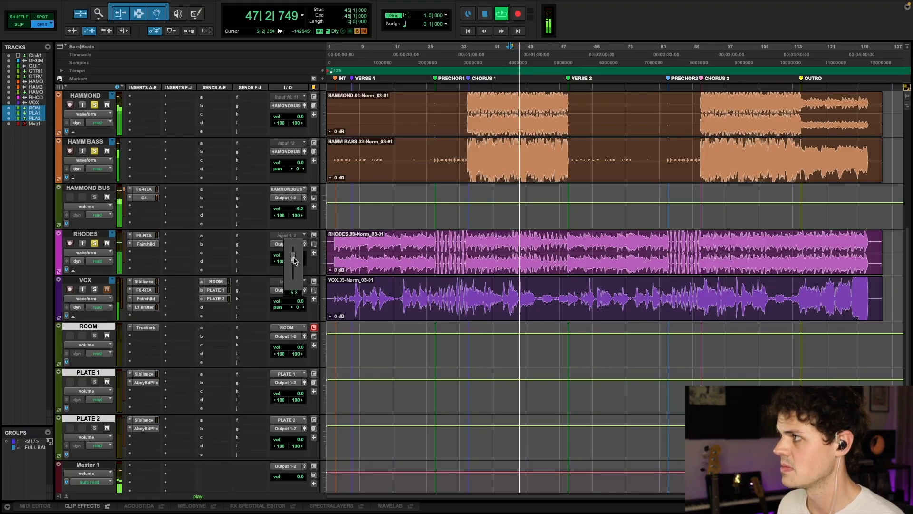
pyautogui.moveTo(294, 260); pyautogui.dragTo(295, 258)
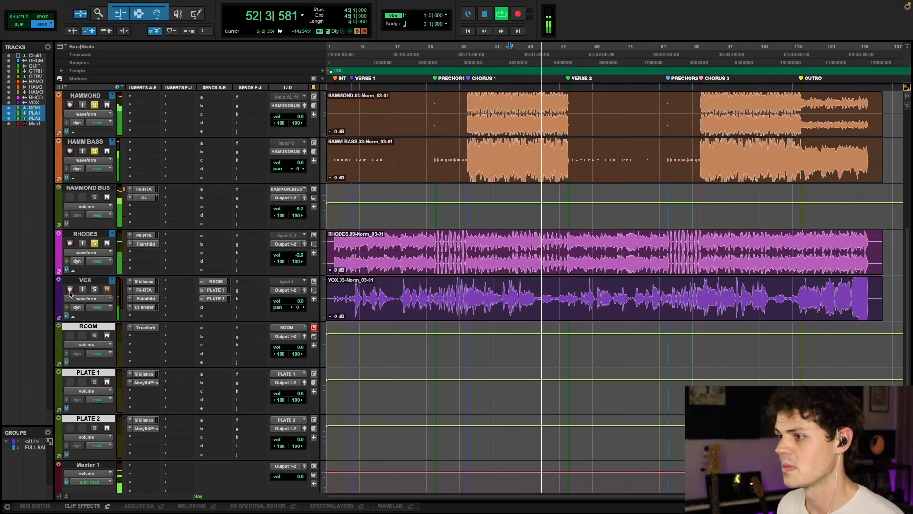
pyautogui.press('space')
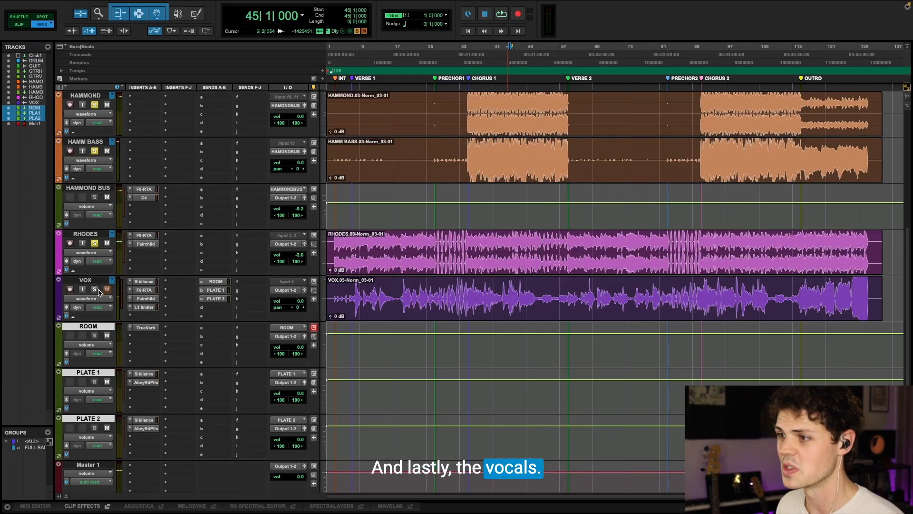
# - Add VOX to the soloed tracks and lower its volume to -3.3 dB during playback from bar 45
pyautogui.click(96, 290)
pyautogui.press('space')
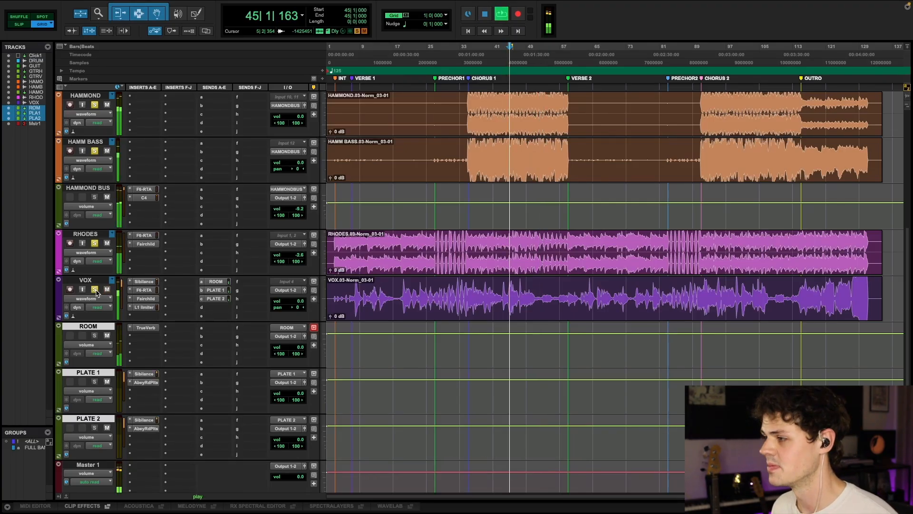
pyautogui.click(290, 301)
pyautogui.moveTo(289, 298); pyautogui.dragTo(291, 301)
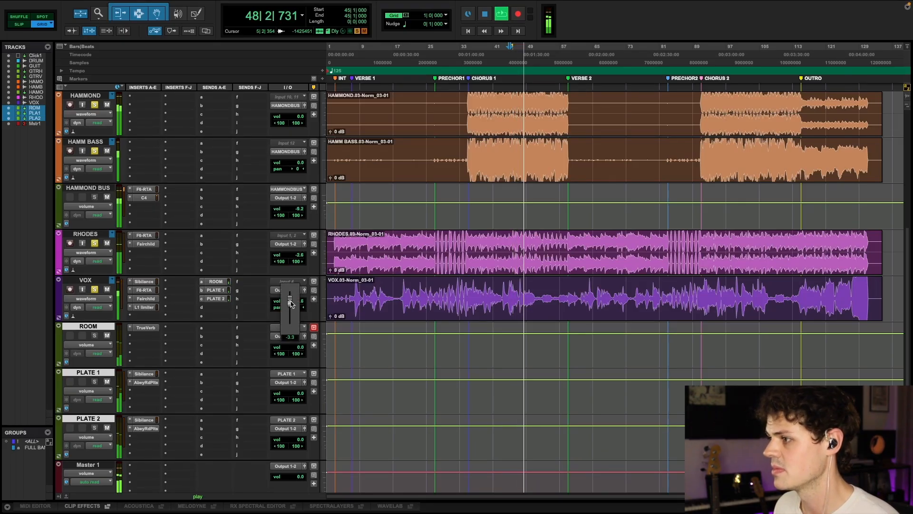
pyautogui.moveTo(291, 305); pyautogui.dragTo(291, 305)
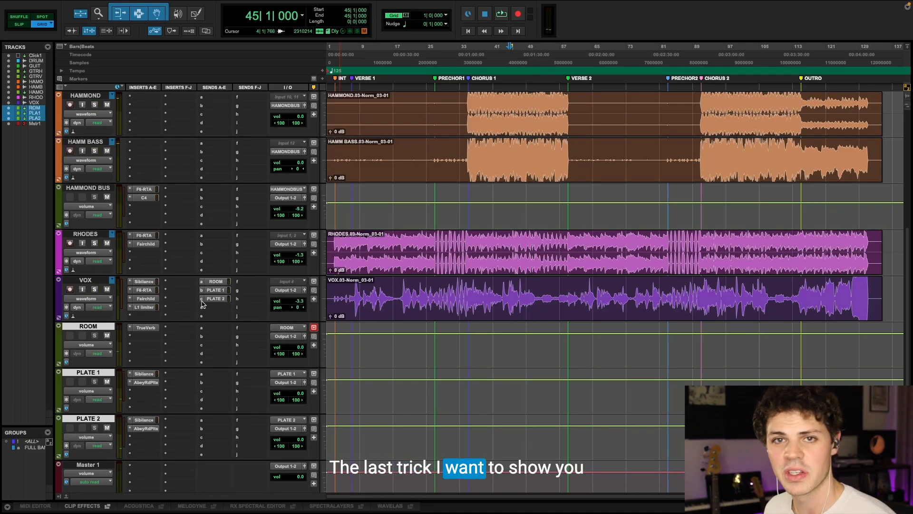
# - Insert the mono Trim plugin in the last insert slot of the VOX track
pyautogui.click(182, 317)
pyautogui.moveTo(183, 318)
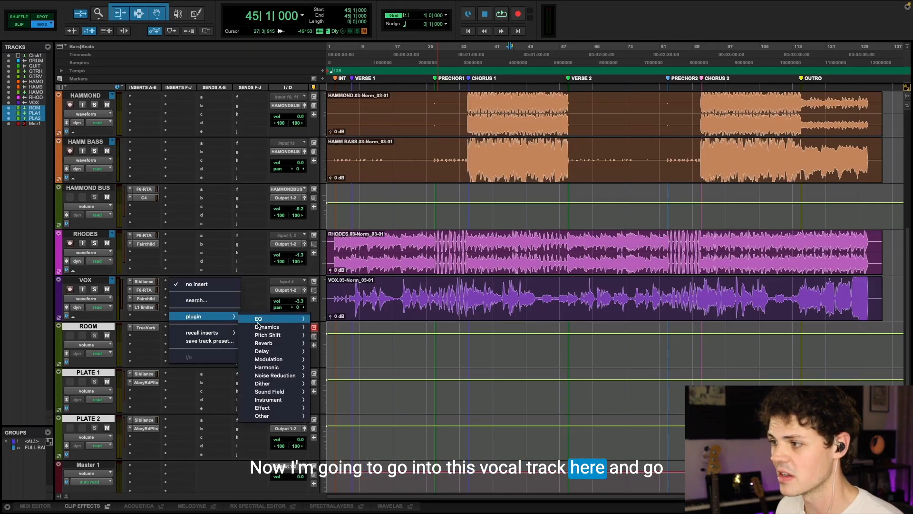
pyautogui.moveTo(280, 417)
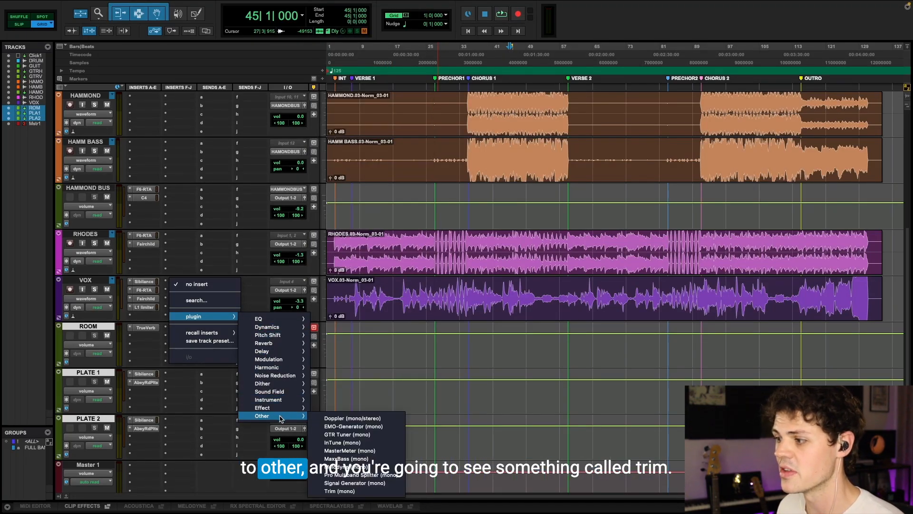
pyautogui.click(354, 493)
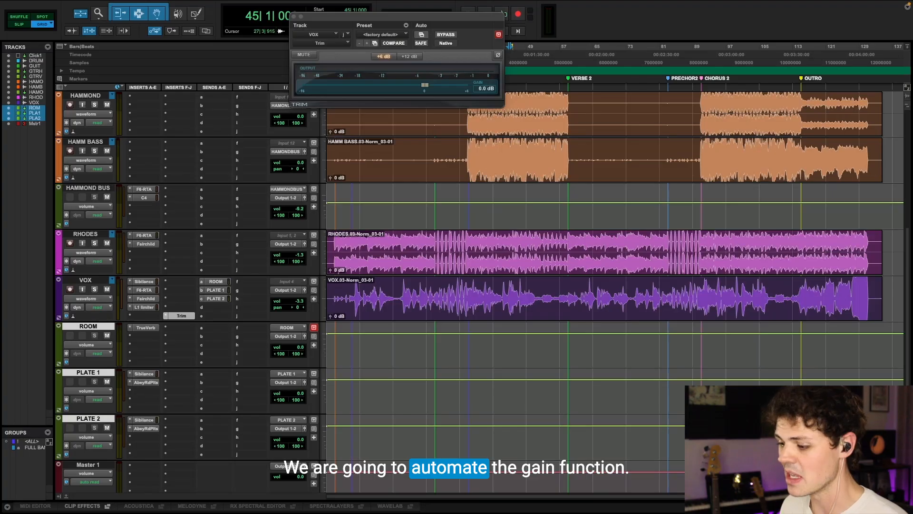
# - Enable automation of the Gain parameter for the Trim plugin on VOX
pyautogui.click(422, 35)
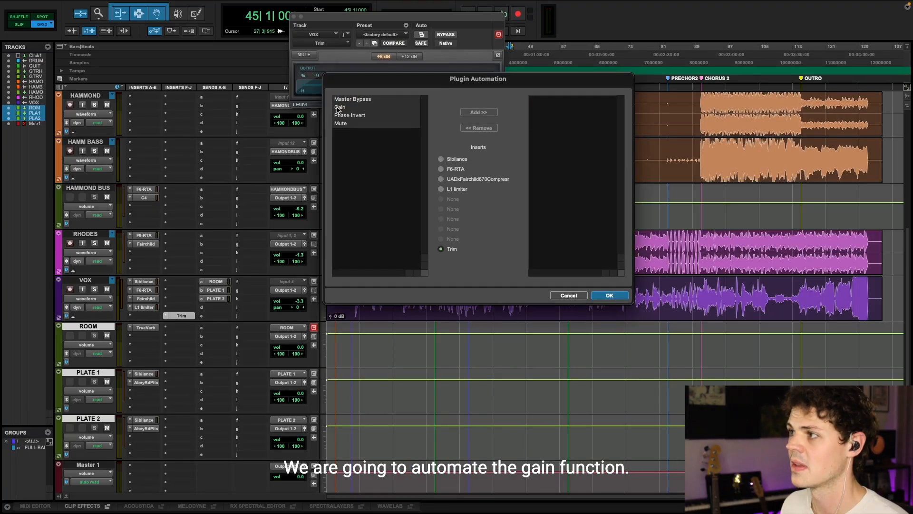
pyautogui.click(479, 112)
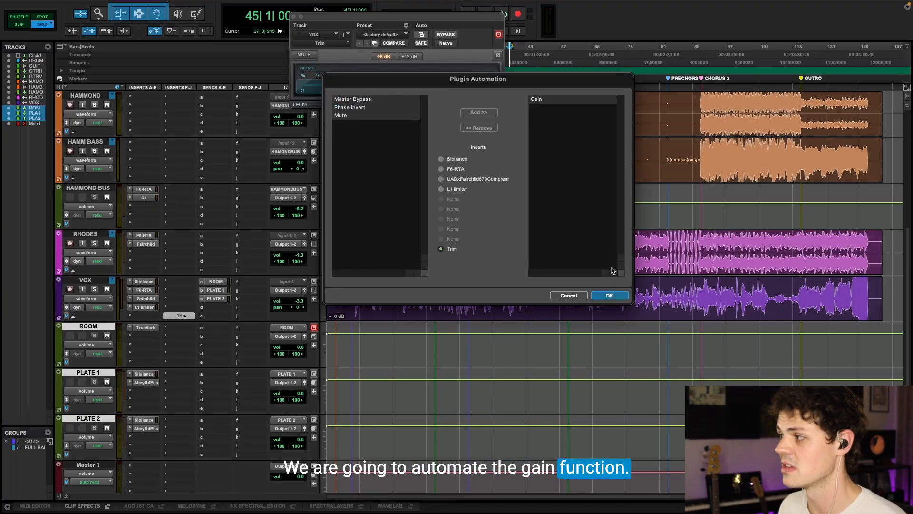
pyautogui.click(609, 296)
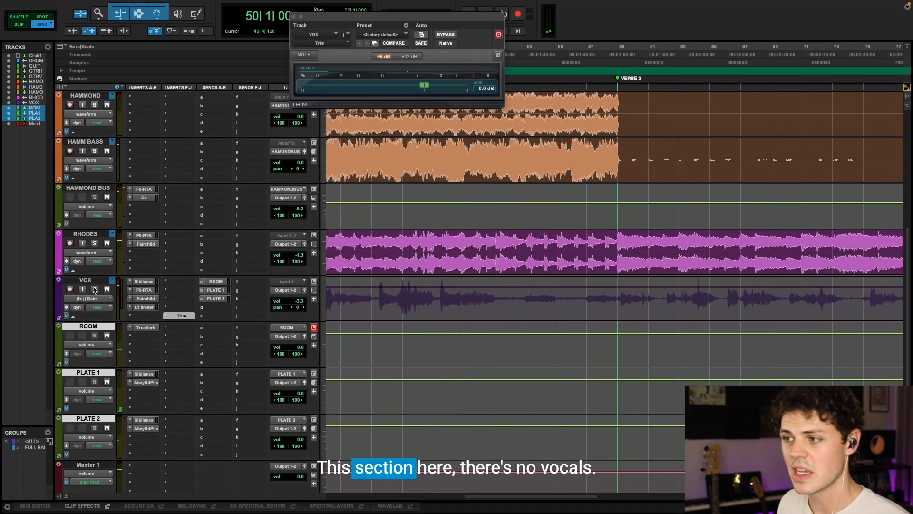
# - Audition VOX soloed from bar 50, then lower its Trim gain automation to -19.0 dB in the gap before Verse 2, with ramped transitions
pyautogui.click(95, 290)
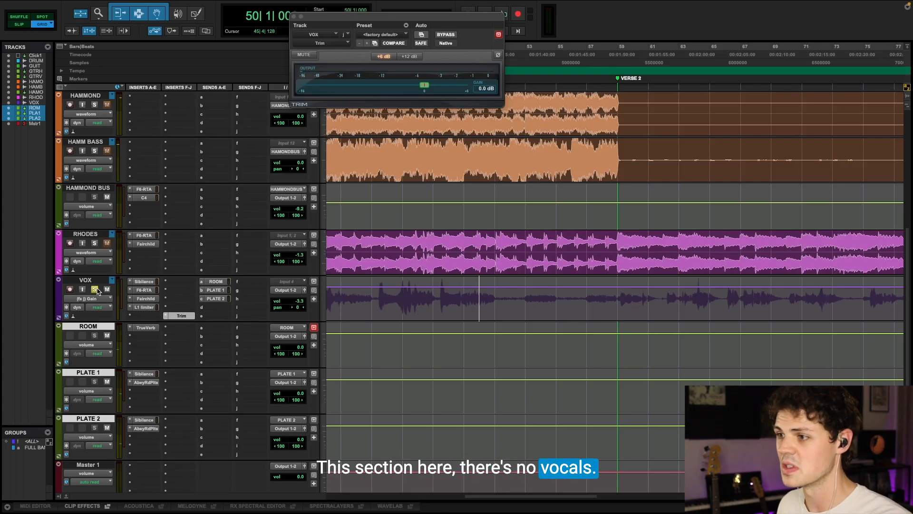
pyautogui.press('space')
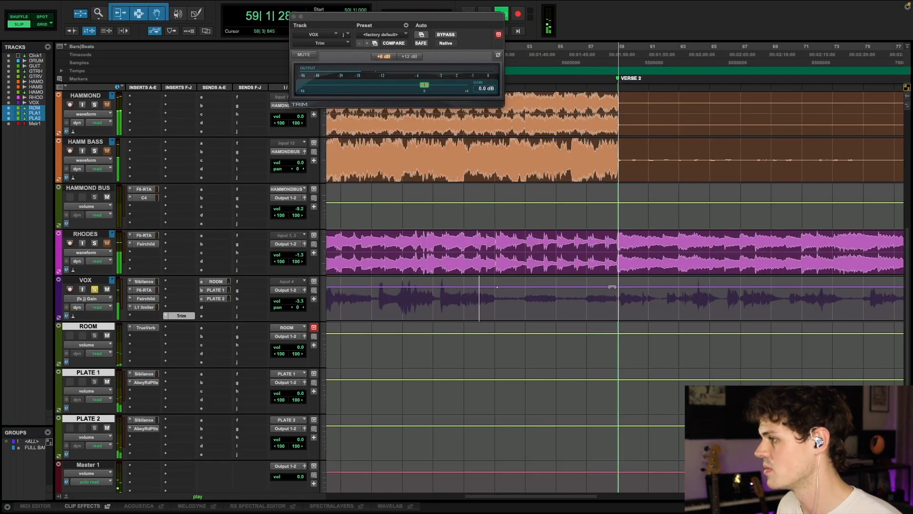
pyautogui.press('space')
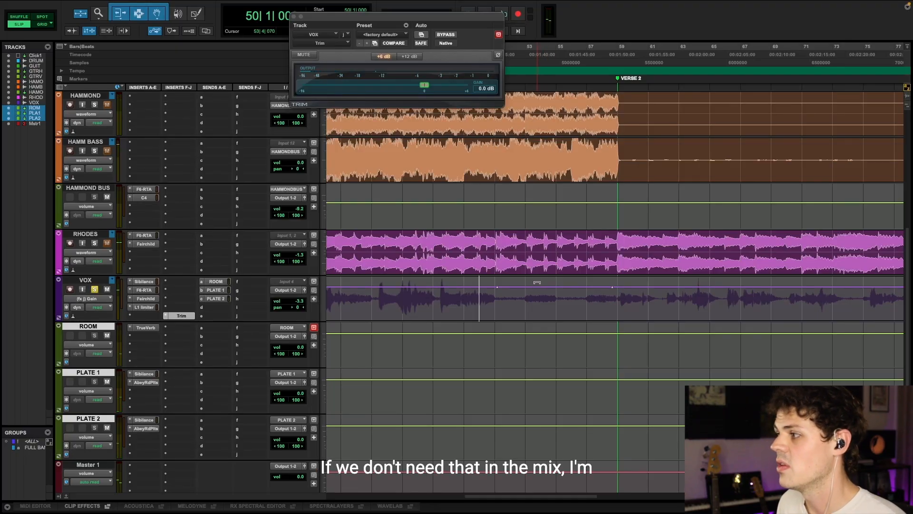
pyautogui.moveTo(537, 281); pyautogui.dragTo(537, 300)
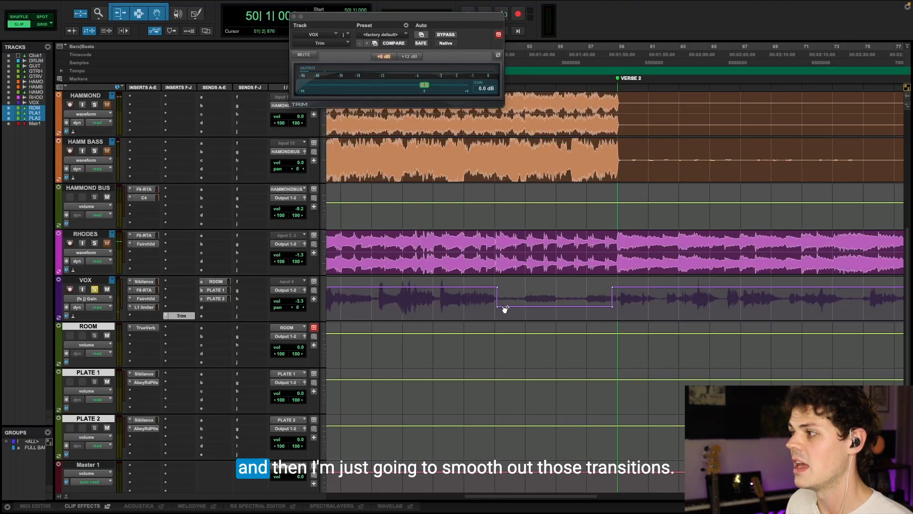
pyautogui.moveTo(496, 307); pyautogui.dragTo(502, 306)
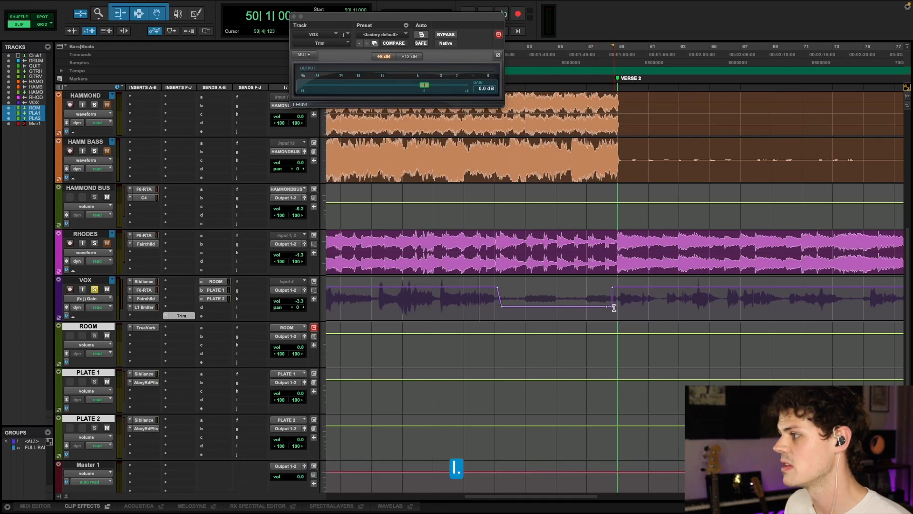
# - Play the automated section from bar 50 with VOX soloed, then unsolo it and audition the section in the full mix
pyautogui.press('space')
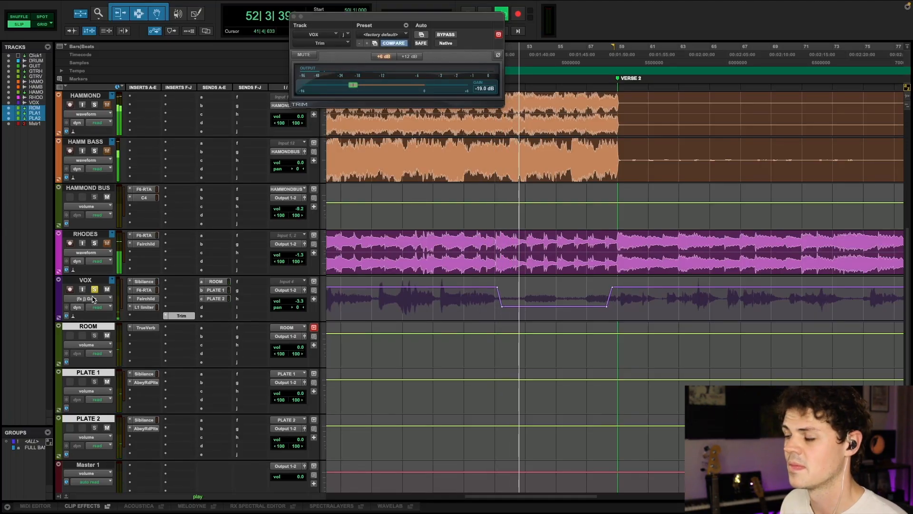
pyautogui.press('space')
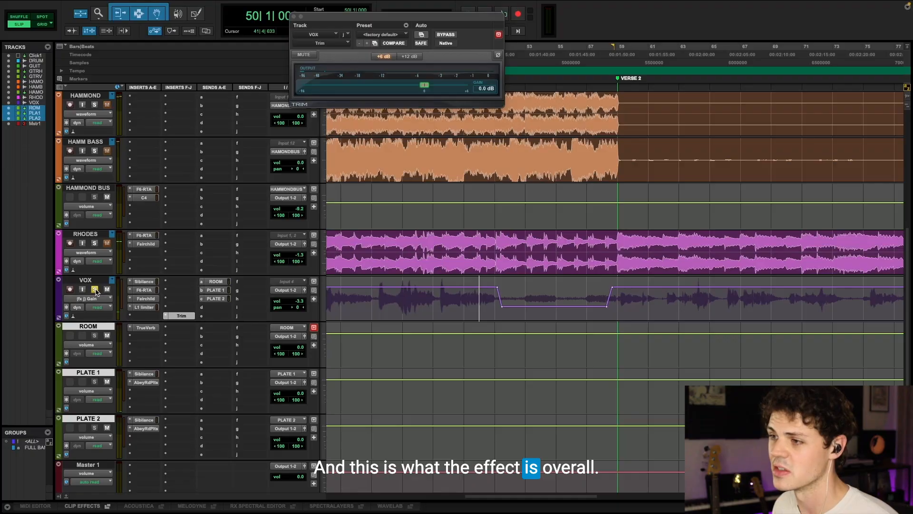
pyautogui.click(95, 290)
pyautogui.press('space')
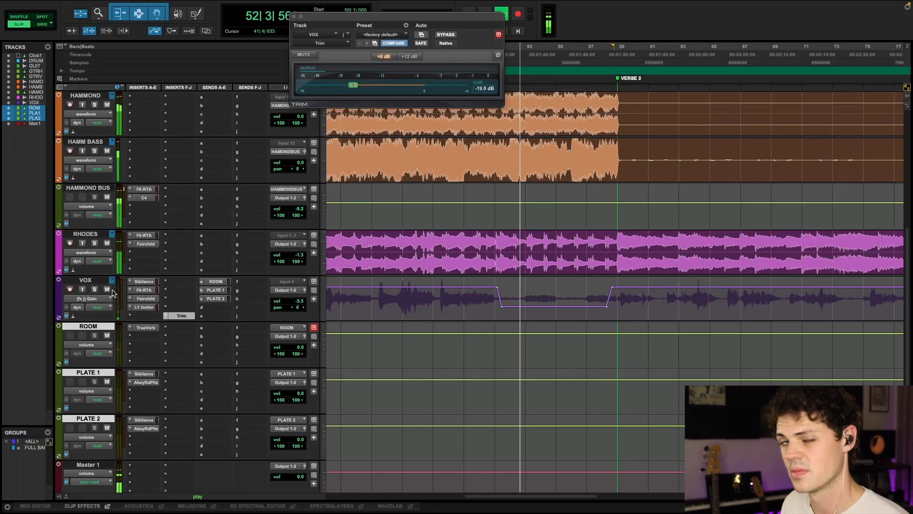
pyautogui.press('space')
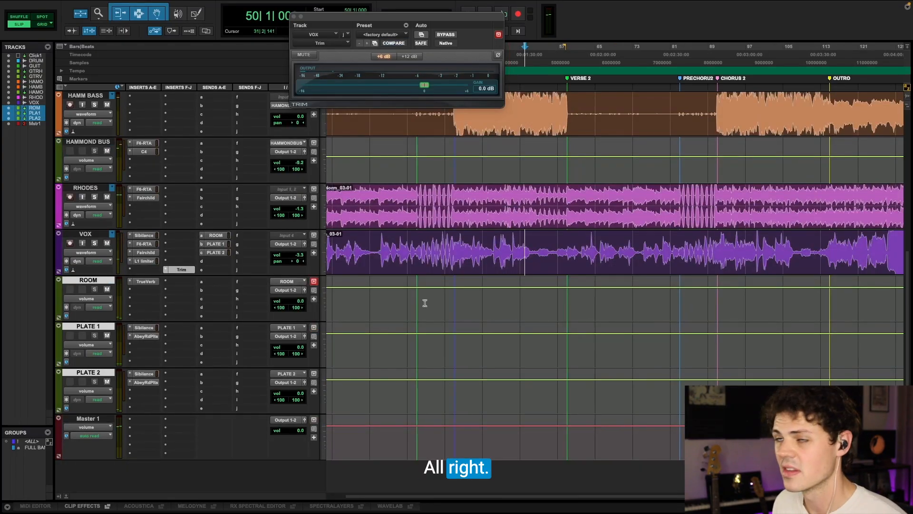
# - Close the Trim plugin window and bring the upper tracks and the start of the song into view
pyautogui.scroll(6, 525, 212)
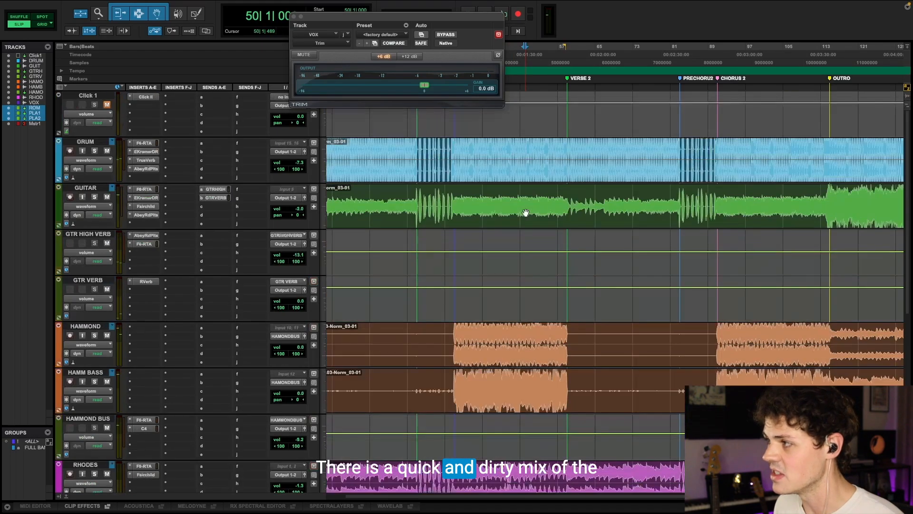
pyautogui.click(294, 18)
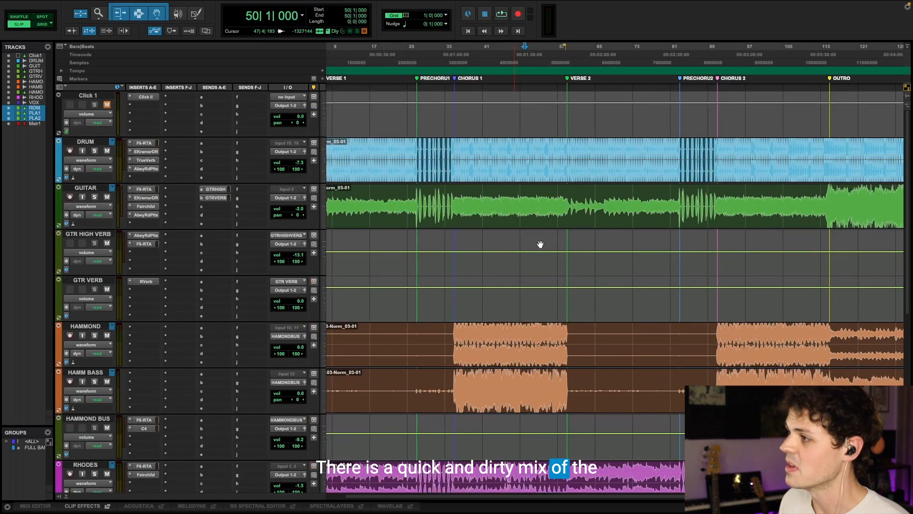
pyautogui.hscroll(-2, 554, 256)
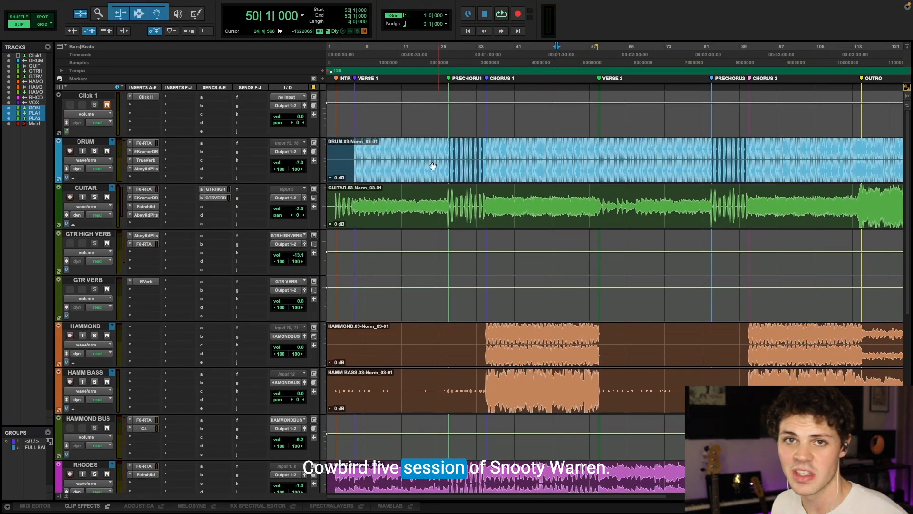